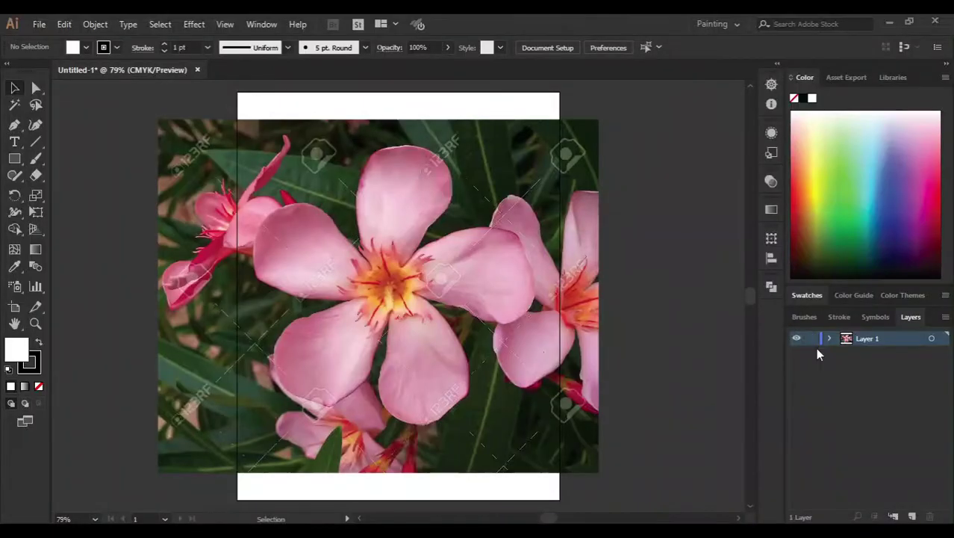
# Step: Lock the flower photo on Layer 1, add an empty Layer 2 above it, and zoom in on the flower
pyautogui.click(811, 338)
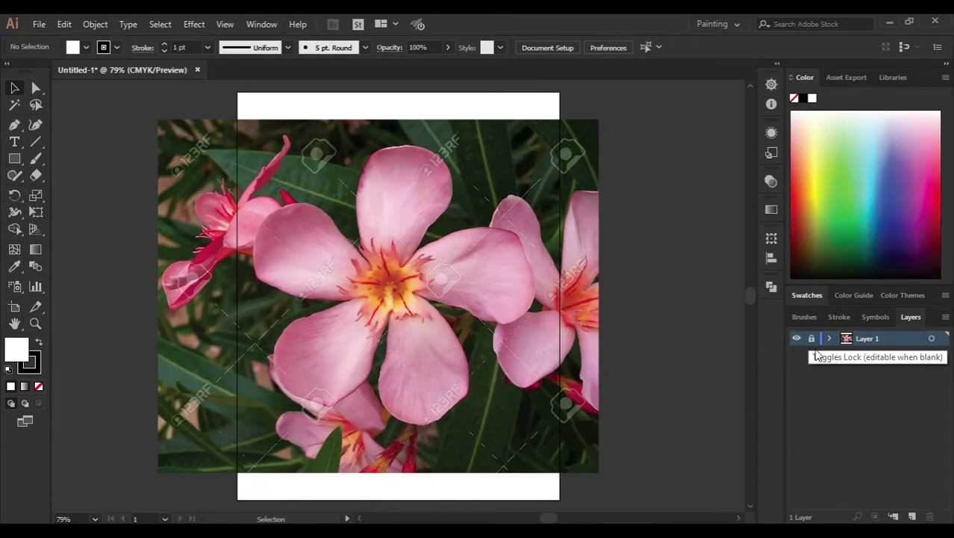
pyautogui.click(913, 516)
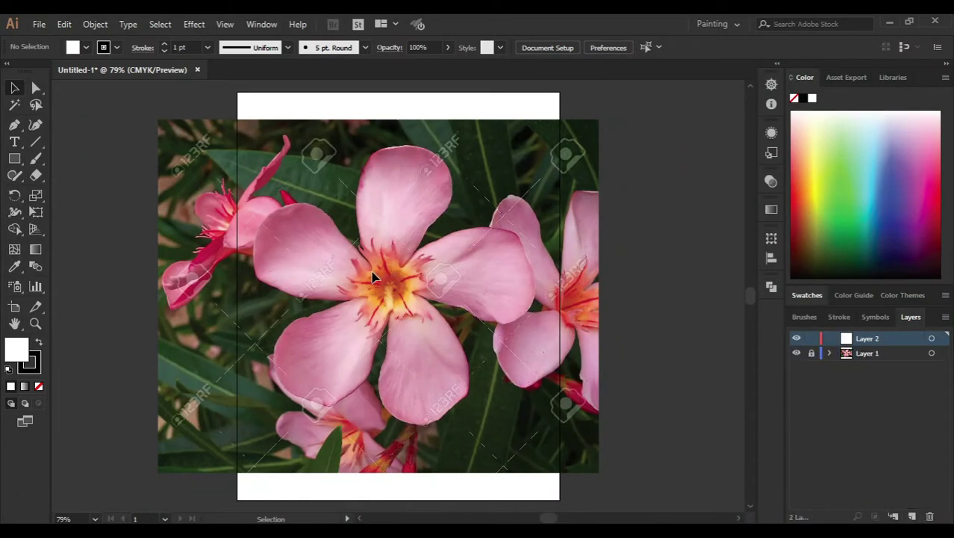
pyautogui.hotkey('ctrl', '+')
pyautogui.hotkey('ctrl', '+')
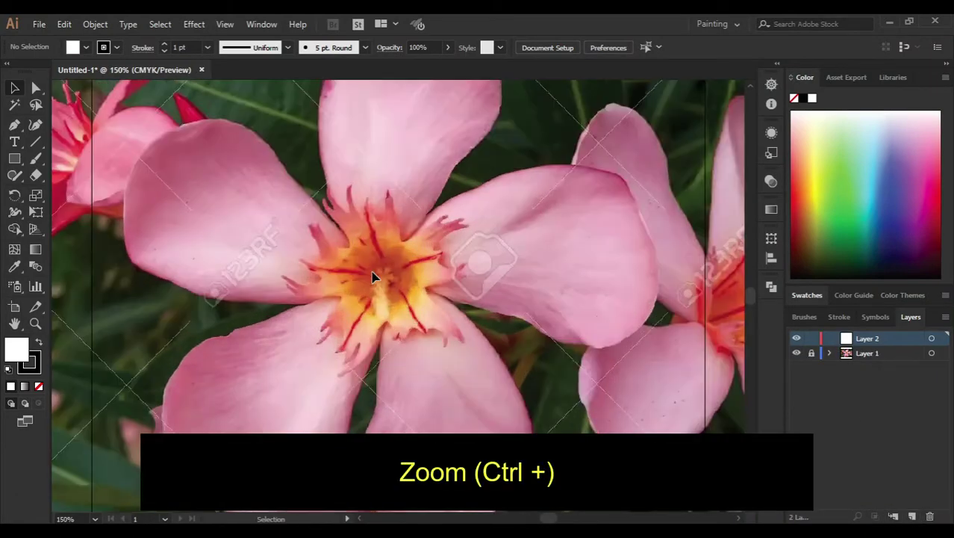
pyautogui.scroll(3, 373, 277)
pyautogui.scroll(2, 388, 245)
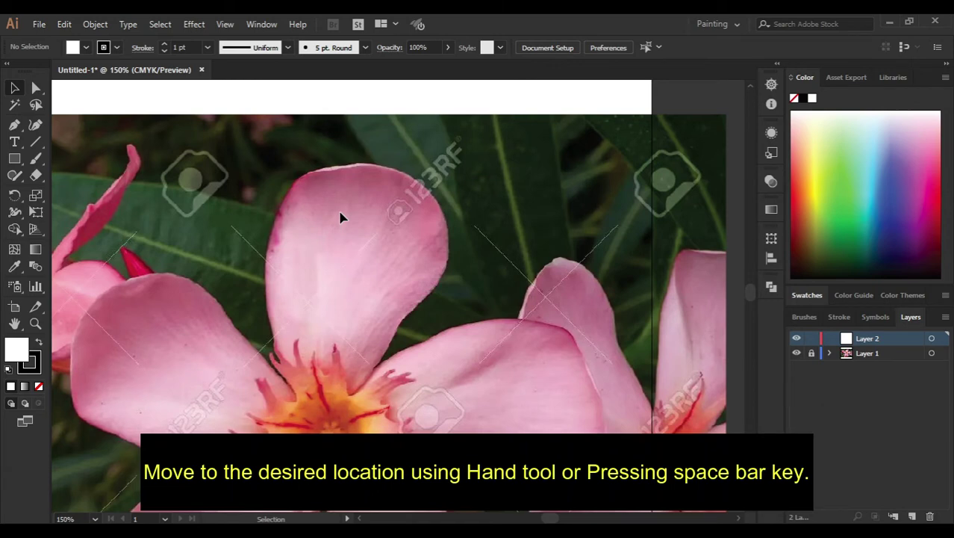
# Step: Switch to the Pencil tool from the Shaper flyout and frame the top petal
pyautogui.click(35, 157)
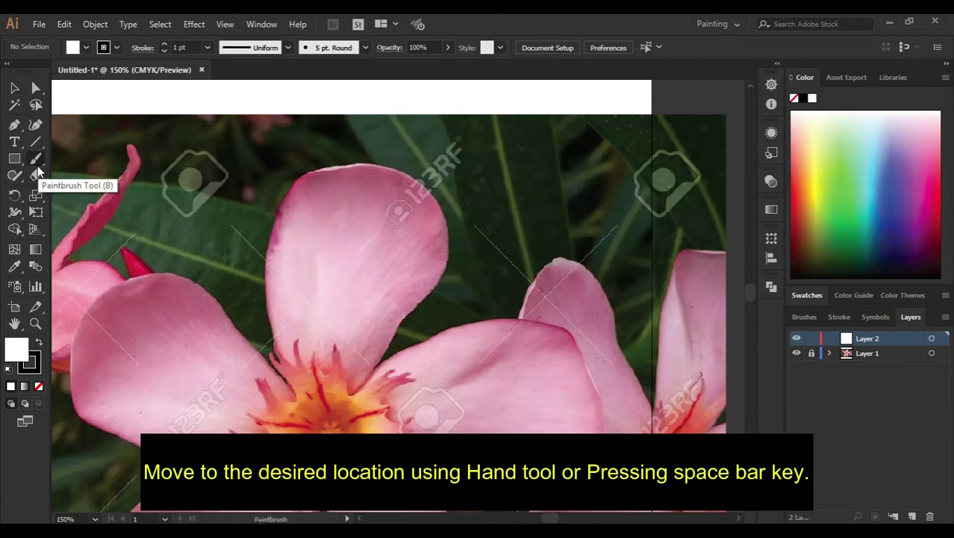
pyautogui.click(15, 175)
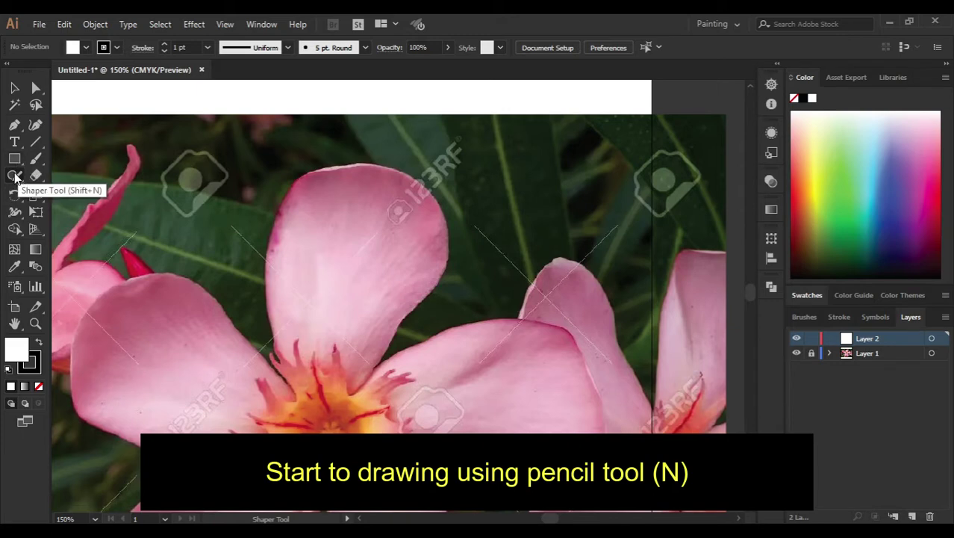
pyautogui.moveTo(15, 175); pyautogui.dragTo(40, 179)
pyautogui.click(56, 192)
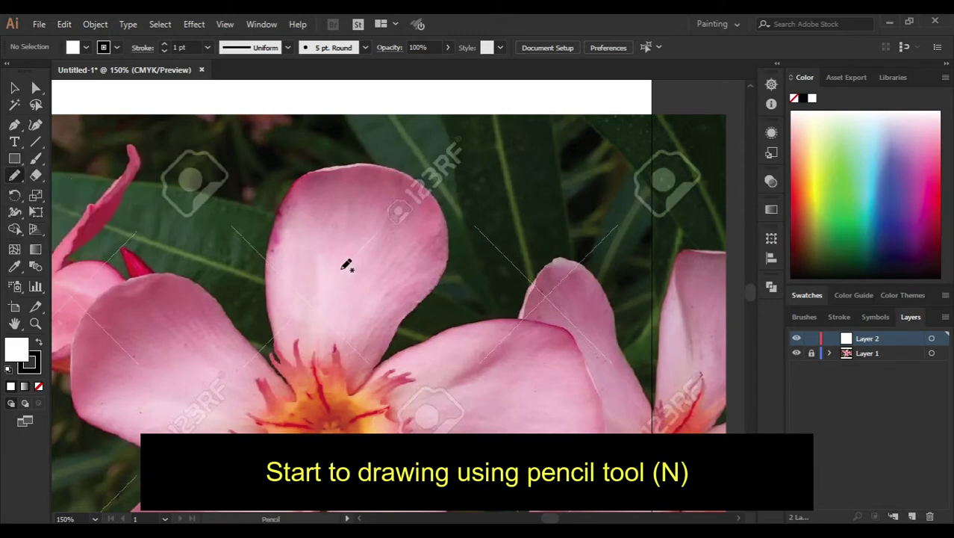
pyautogui.moveTo(337, 312)
pyautogui.mouseDown()
pyautogui.moveTo(315, 300)
pyautogui.moveTo(324, 319)
pyautogui.mouseUp()
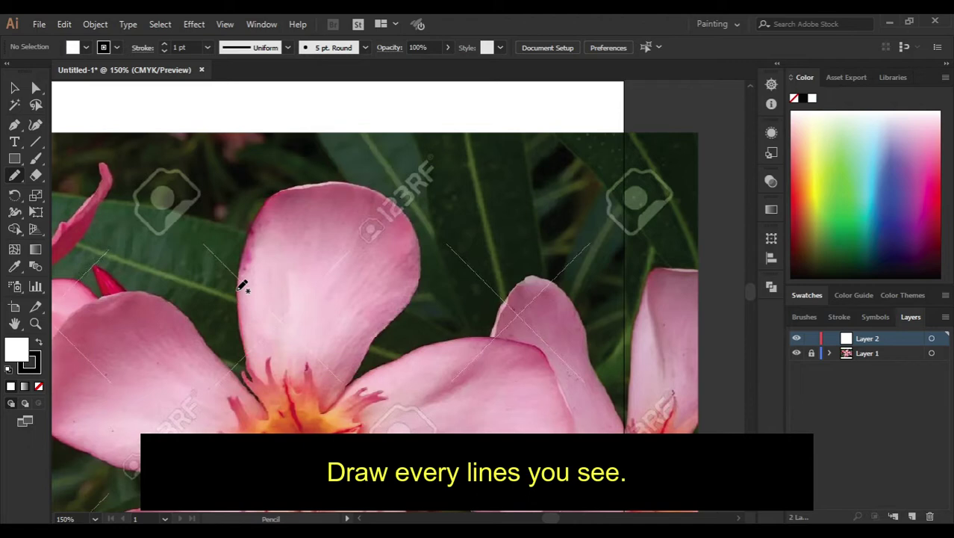
# Step: Pencil-trace the top petal's left and upper edges, panning to follow the outline
pyautogui.moveTo(240, 290); pyautogui.dragTo(241, 246)
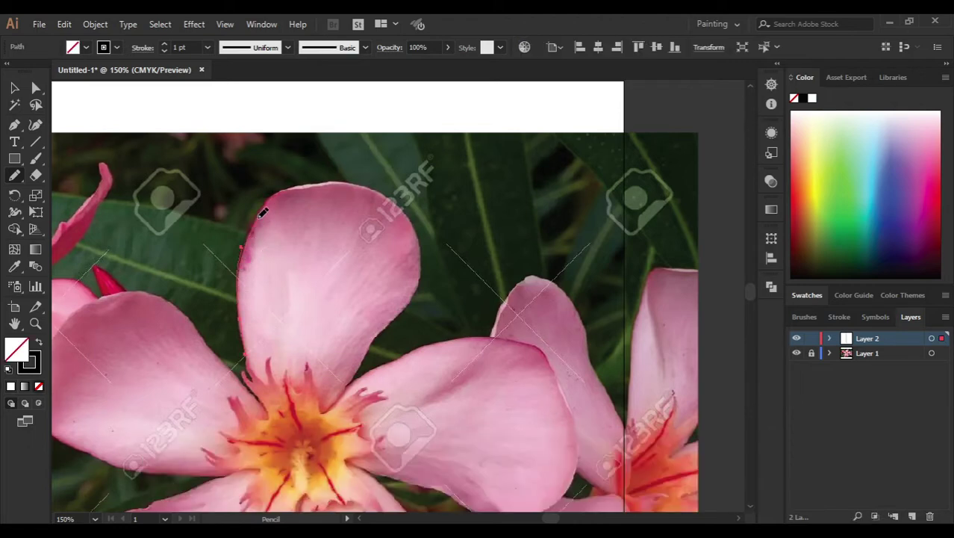
pyautogui.moveTo(289, 187)
pyautogui.mouseDown()
pyautogui.moveTo(387, 192)
pyautogui.moveTo(403, 208)
pyautogui.mouseUp()
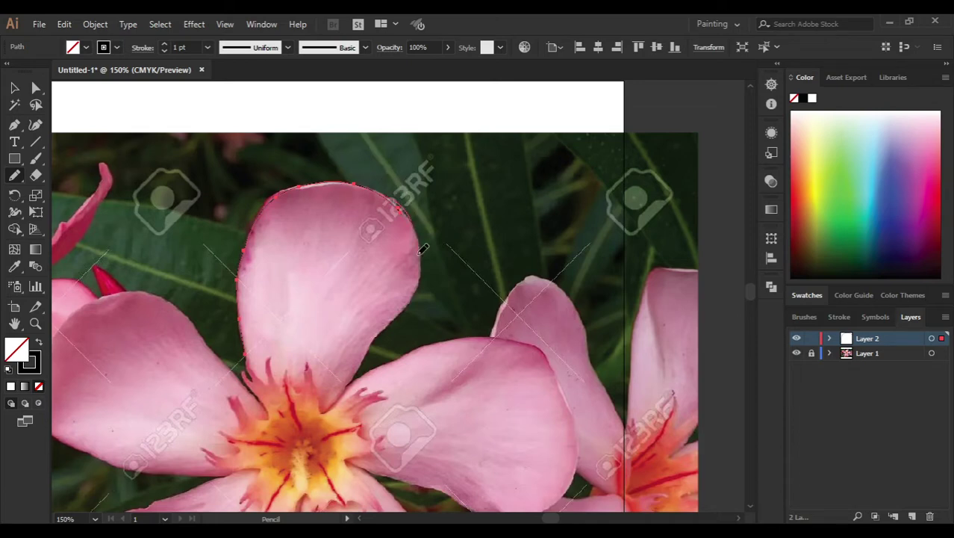
pyautogui.press('space')
pyautogui.moveTo(427, 277)
pyautogui.mouseDown()
pyautogui.moveTo(439, 238)
pyautogui.moveTo(398, 287)
pyautogui.mouseUp()
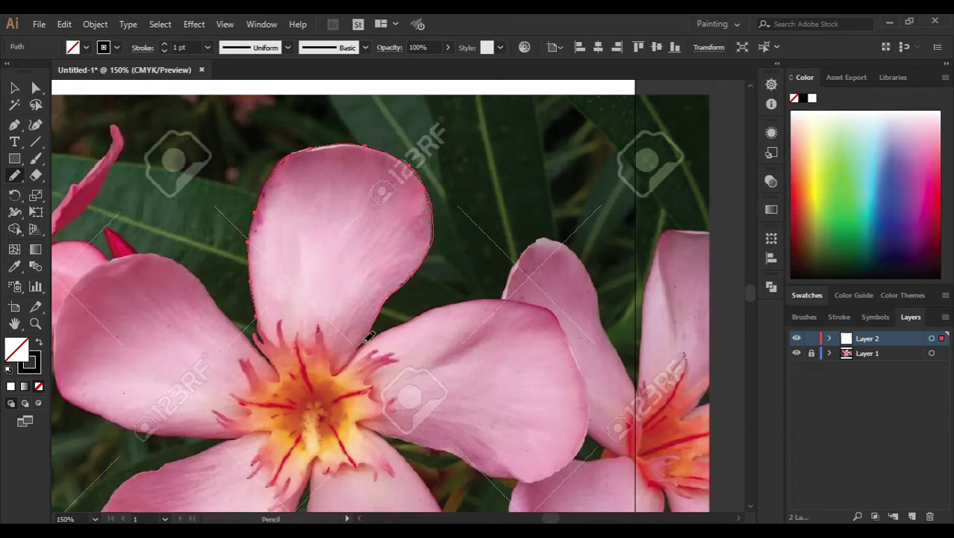
pyautogui.moveTo(369, 325); pyautogui.dragTo(390, 278)
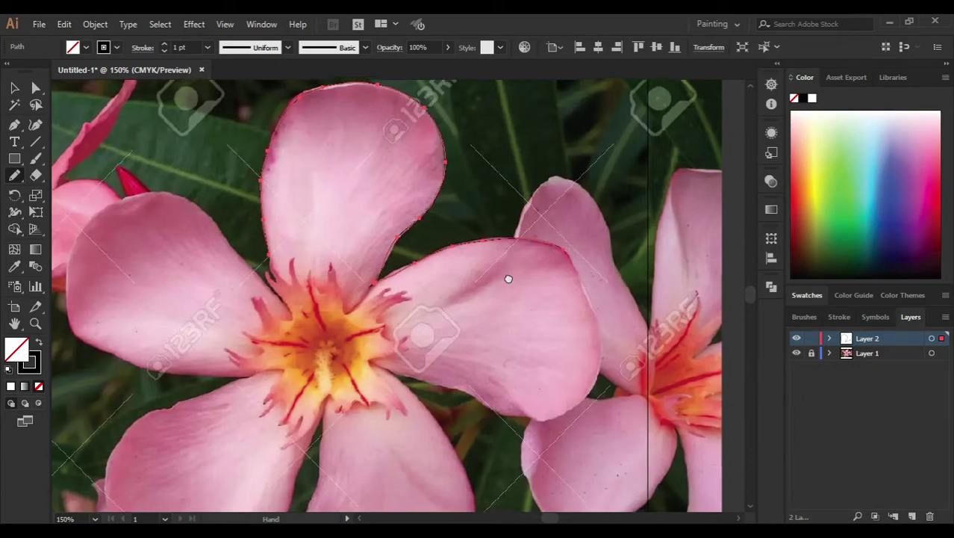
# Step: Extend the pencil outline around the right petal and the lower petal
pyautogui.moveTo(507, 277); pyautogui.dragTo(415, 198)
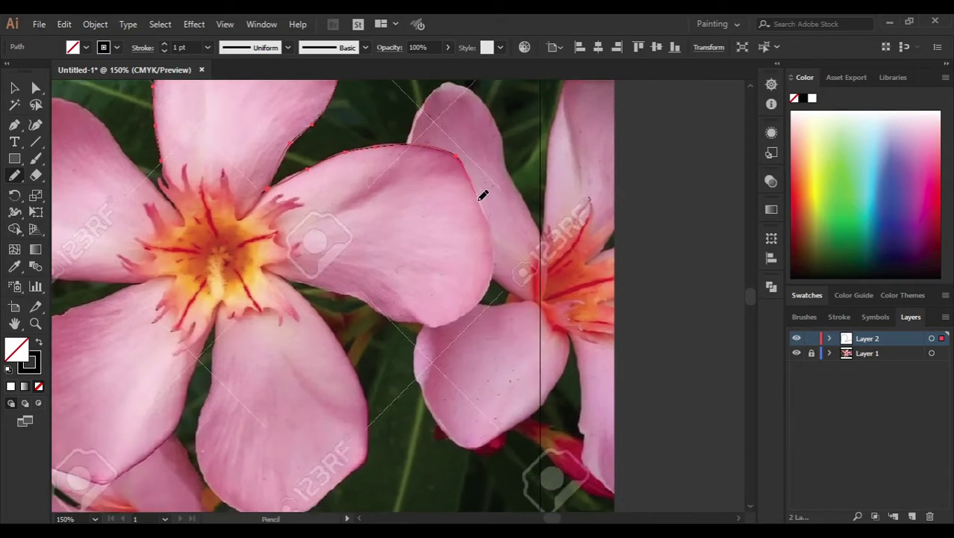
pyautogui.moveTo(480, 199)
pyautogui.mouseDown()
pyautogui.moveTo(492, 225)
pyautogui.moveTo(478, 298)
pyautogui.moveTo(475, 277)
pyautogui.moveTo(383, 275)
pyautogui.mouseUp()
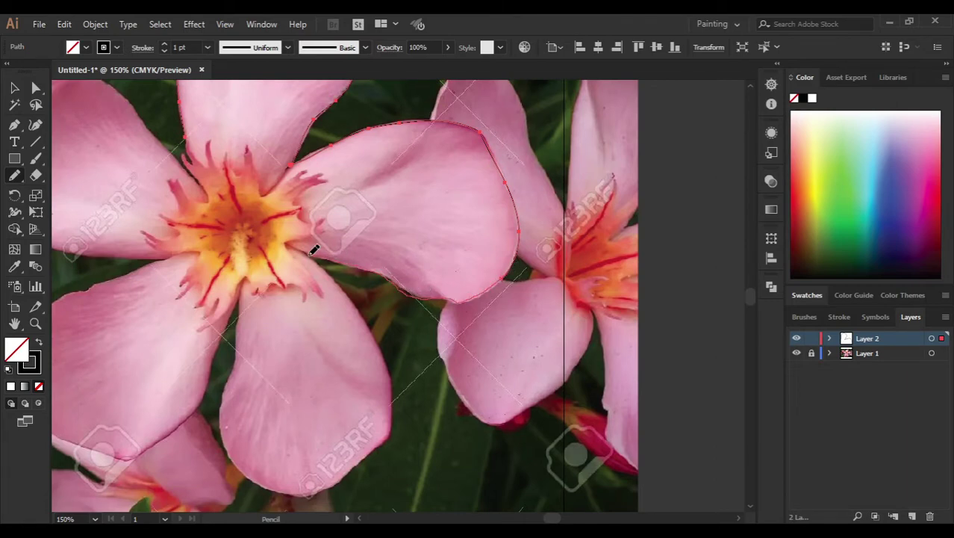
pyautogui.moveTo(349, 247); pyautogui.dragTo(317, 254)
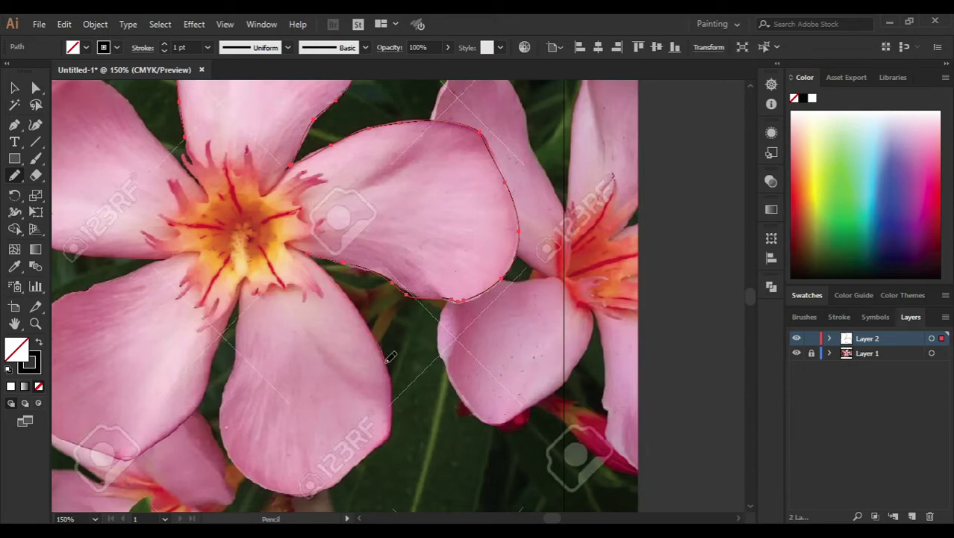
pyautogui.scroll(-3, 390, 357)
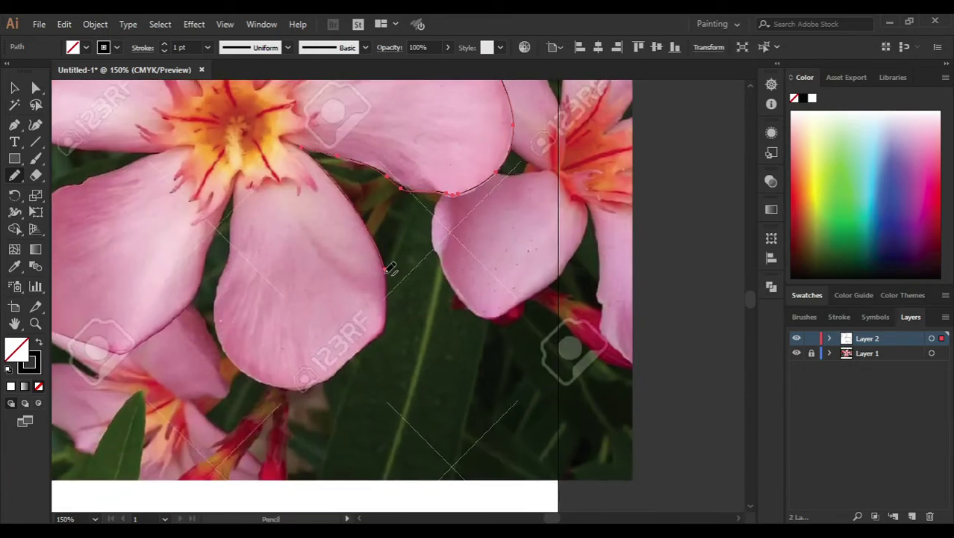
pyautogui.moveTo(386, 270); pyautogui.dragTo(348, 361)
pyautogui.moveTo(296, 386); pyautogui.dragTo(240, 367)
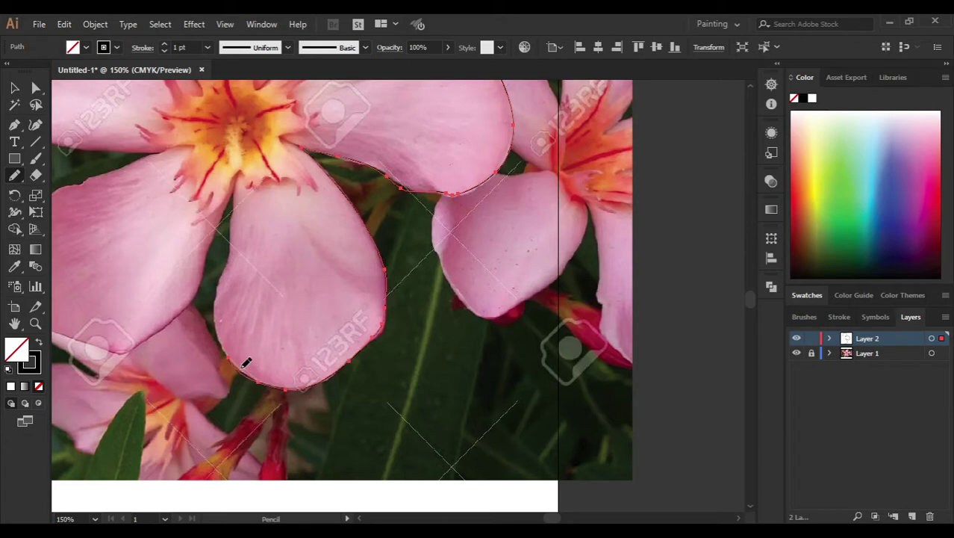
pyautogui.moveTo(228, 345)
pyautogui.mouseDown()
pyautogui.moveTo(220, 273)
pyautogui.moveTo(241, 256)
pyautogui.mouseUp()
# Step: Trace the lower-left and upper-left petals to close the five-petal outline, then switch to Selection
pyautogui.moveTo(252, 309); pyautogui.dragTo(254, 341)
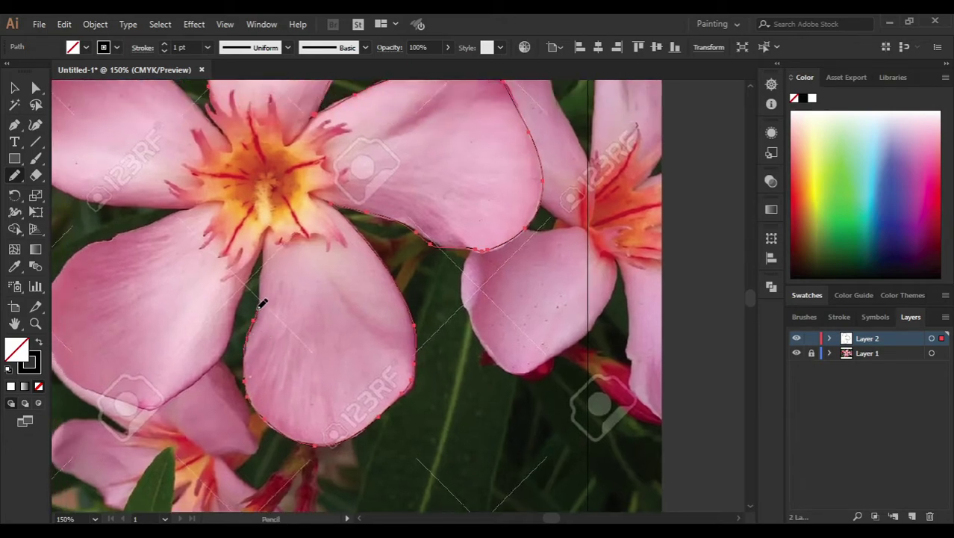
pyautogui.moveTo(262, 278); pyautogui.dragTo(271, 248)
pyautogui.moveTo(198, 399); pyautogui.dragTo(296, 368)
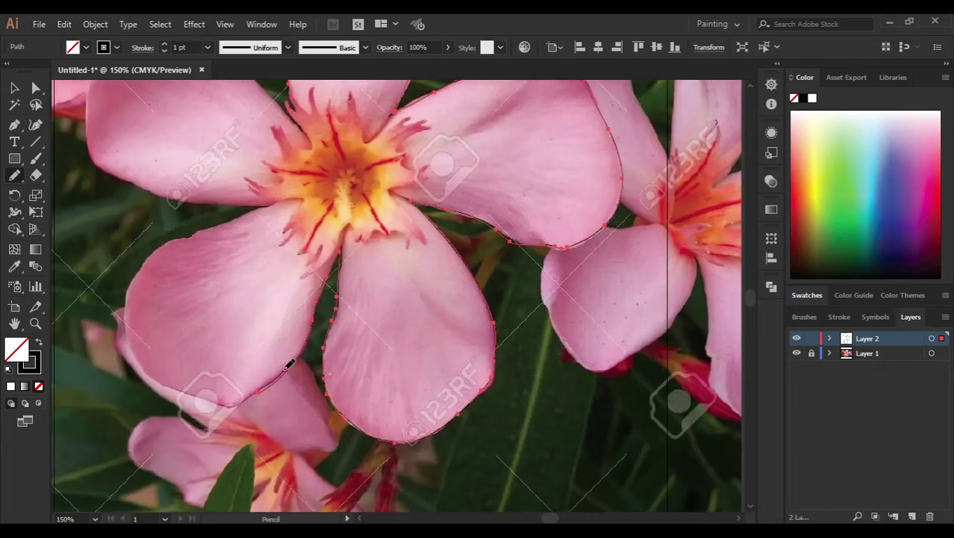
pyautogui.moveTo(206, 397)
pyautogui.mouseDown()
pyautogui.moveTo(157, 293)
pyautogui.moveTo(183, 385)
pyautogui.moveTo(188, 351)
pyautogui.moveTo(315, 294)
pyautogui.moveTo(244, 291)
pyautogui.mouseUp()
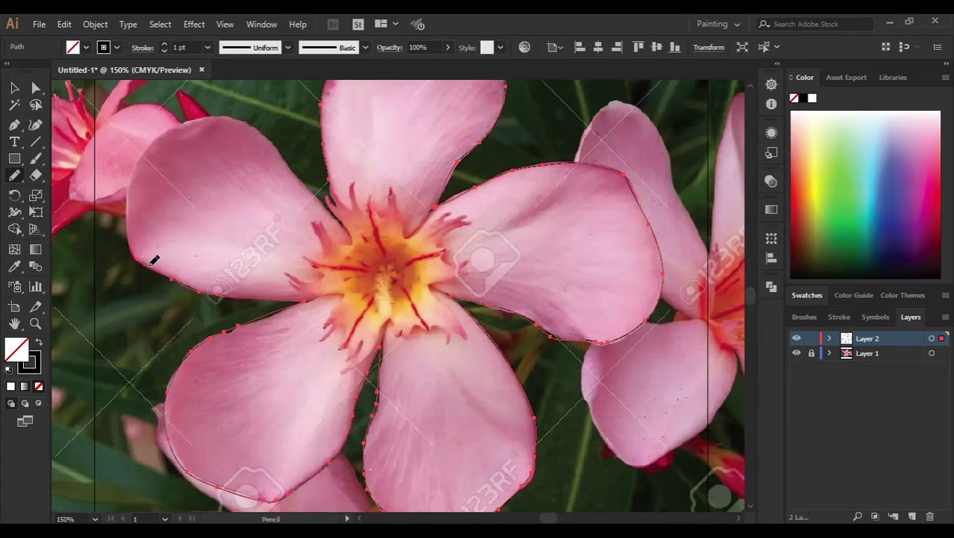
pyautogui.moveTo(153, 259)
pyautogui.mouseDown()
pyautogui.moveTo(133, 230)
pyautogui.moveTo(139, 159)
pyautogui.mouseUp()
pyautogui.moveTo(169, 129)
pyautogui.mouseDown()
pyautogui.moveTo(215, 112)
pyautogui.moveTo(254, 121)
pyautogui.moveTo(321, 194)
pyautogui.mouseUp()
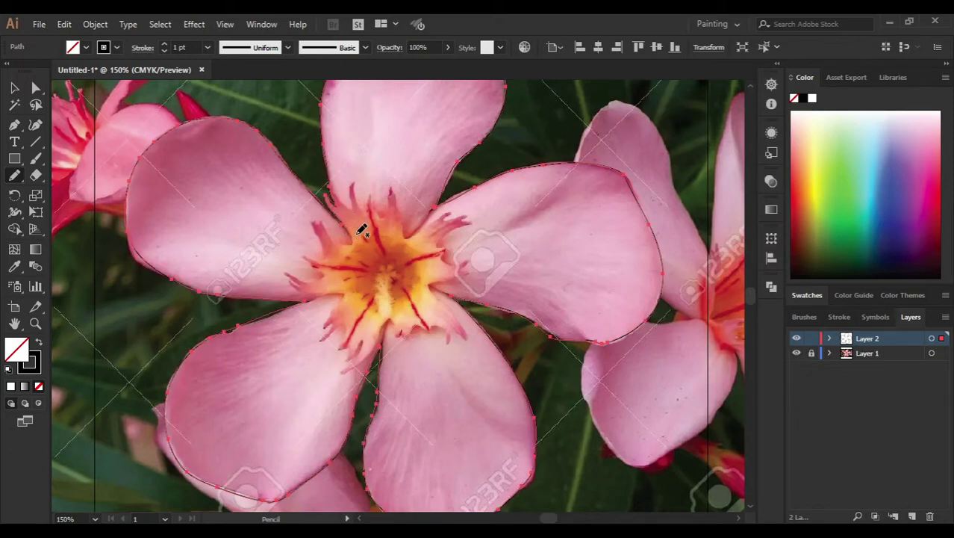
pyautogui.press('v')
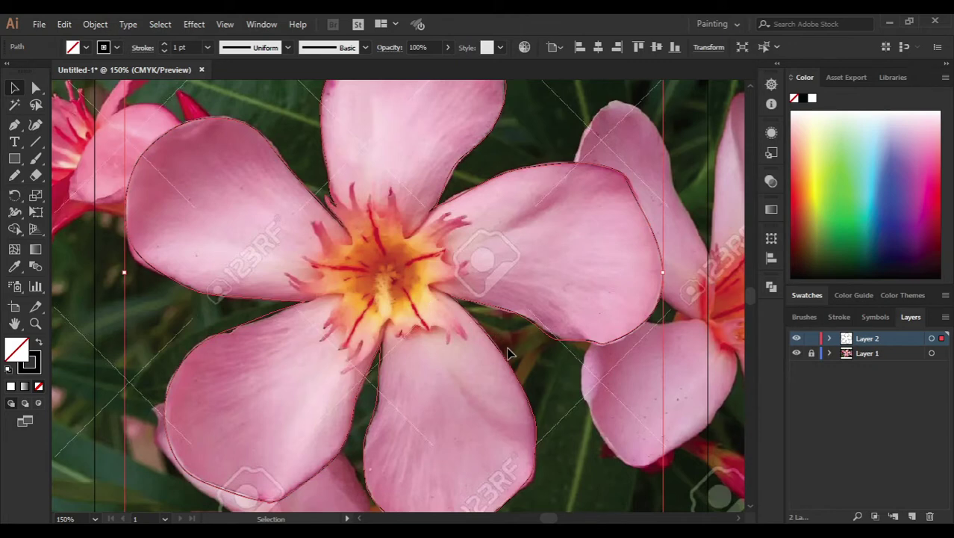
pyautogui.click(508, 354)
pyautogui.scroll(-1, 538, 358)
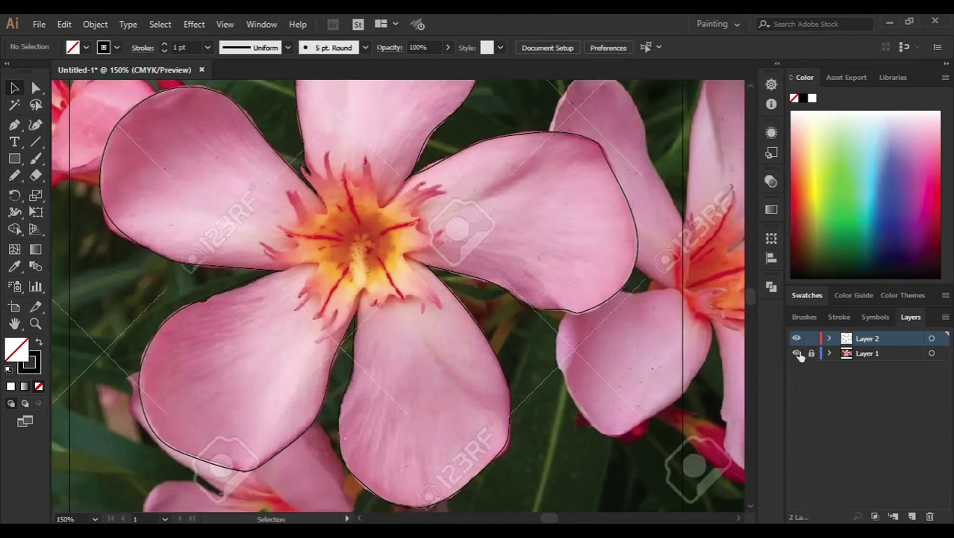
pyautogui.click(797, 352)
pyautogui.moveTo(661, 358); pyautogui.dragTo(680, 368)
pyautogui.click(796, 353)
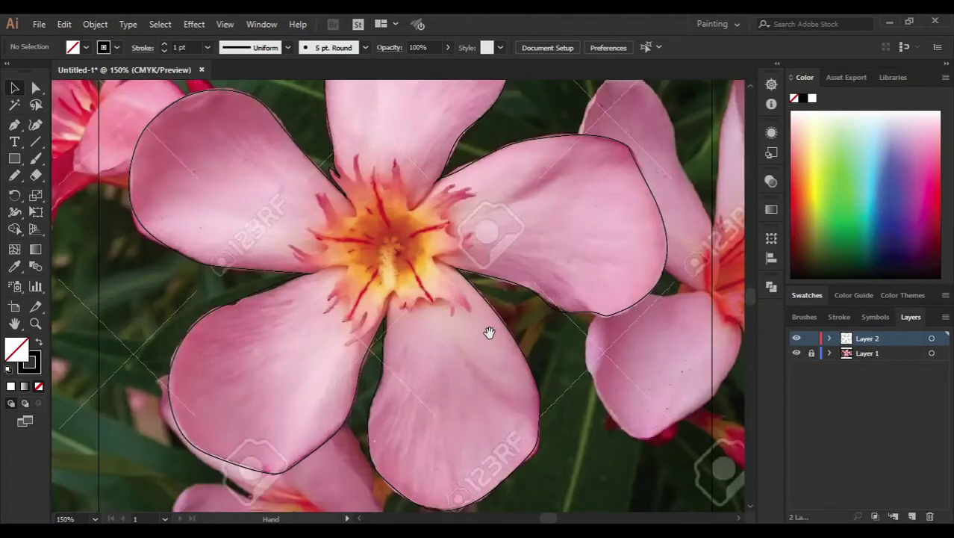
pyautogui.moveTo(488, 332); pyautogui.dragTo(460, 369)
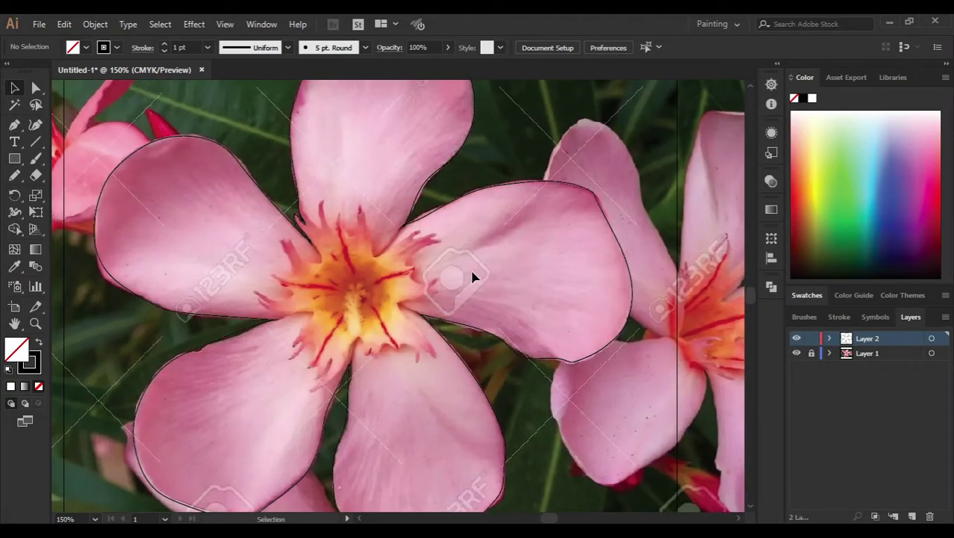
# Step: Pencil-trace the fringed centre's filament tips across the top and down the right side
pyautogui.scroll(2, 312, 252)
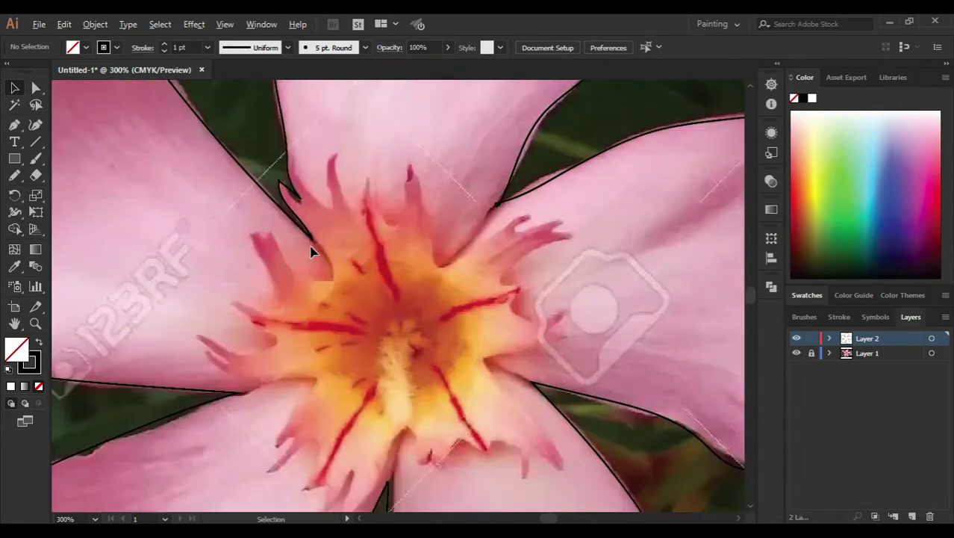
pyautogui.press('n')
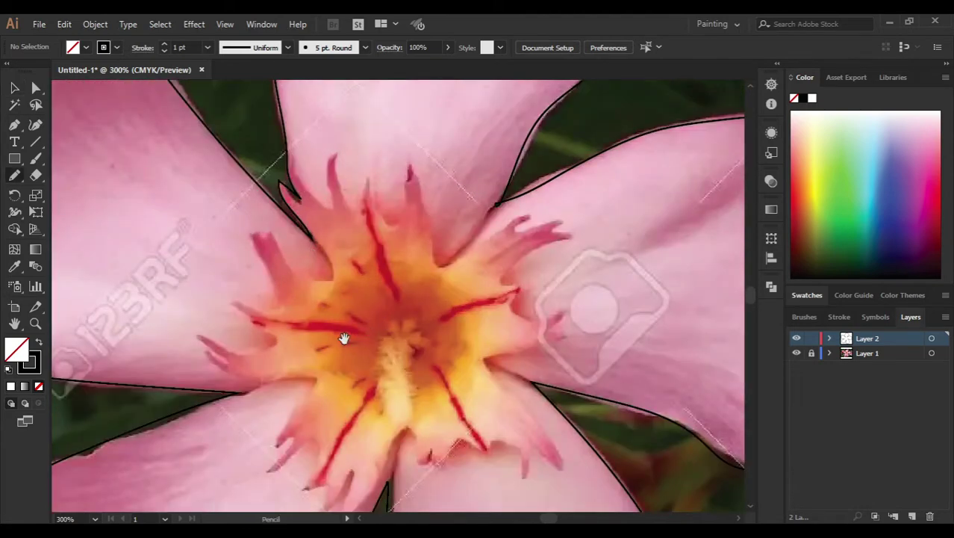
pyautogui.scroll(-3, 334, 329)
pyautogui.moveTo(314, 340)
pyautogui.mouseDown()
pyautogui.moveTo(213, 268)
pyautogui.moveTo(245, 279)
pyautogui.moveTo(293, 270)
pyautogui.moveTo(256, 238)
pyautogui.moveTo(290, 247)
pyautogui.moveTo(268, 160)
pyautogui.moveTo(284, 162)
pyautogui.moveTo(320, 207)
pyautogui.moveTo(347, 207)
pyautogui.moveTo(329, 174)
pyautogui.mouseUp()
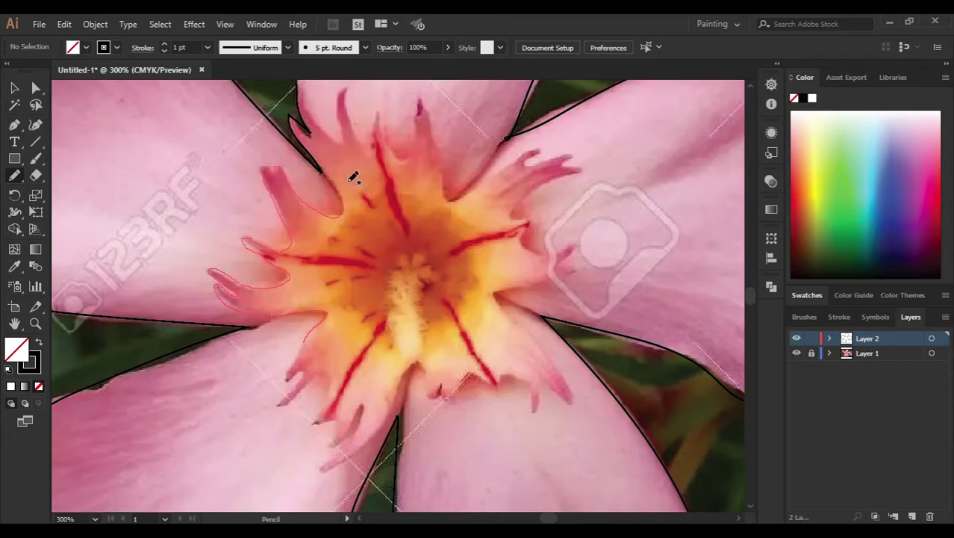
pyautogui.moveTo(354, 178)
pyautogui.mouseDown()
pyautogui.moveTo(363, 171)
pyautogui.moveTo(351, 217)
pyautogui.mouseUp()
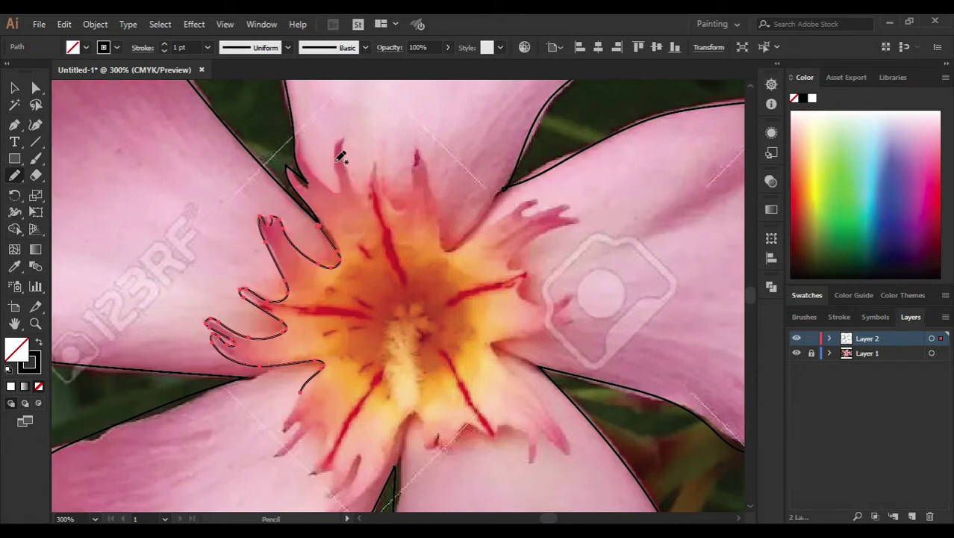
pyautogui.moveTo(363, 189)
pyautogui.mouseDown()
pyautogui.moveTo(373, 169)
pyautogui.moveTo(393, 200)
pyautogui.moveTo(414, 203)
pyautogui.moveTo(419, 154)
pyautogui.moveTo(451, 248)
pyautogui.moveTo(517, 209)
pyautogui.moveTo(557, 202)
pyautogui.moveTo(579, 218)
pyautogui.mouseUp()
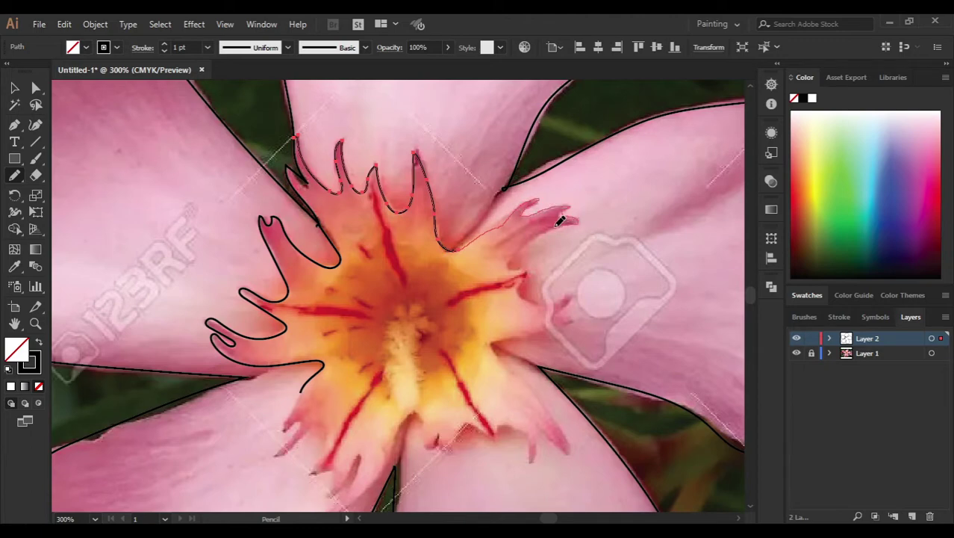
pyautogui.moveTo(526, 274)
pyautogui.mouseDown()
pyautogui.moveTo(520, 301)
pyautogui.moveTo(555, 303)
pyautogui.mouseUp()
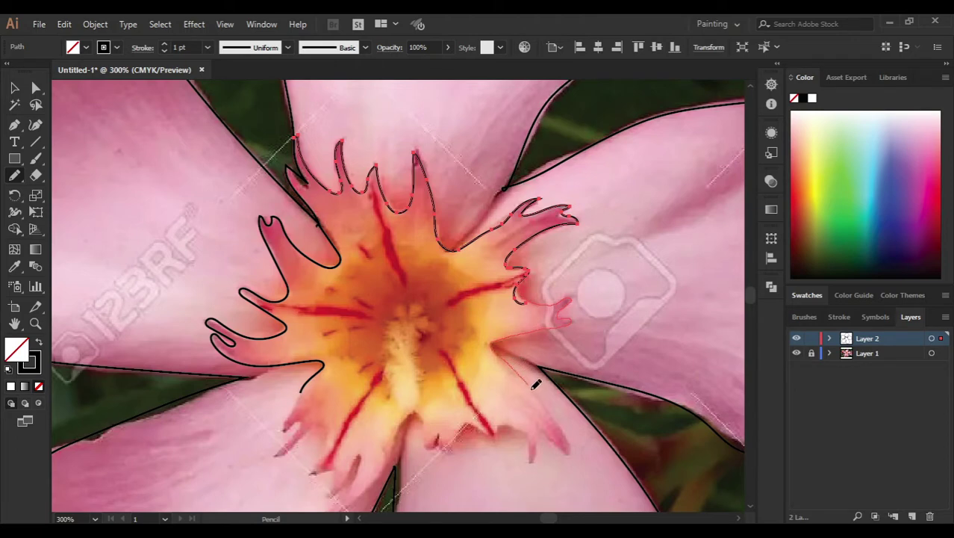
pyautogui.moveTo(536, 384); pyautogui.dragTo(562, 420)
# Step: Continue the centre outline around the lower and lower-left lobes until it nearly closes
pyautogui.moveTo(559, 350); pyautogui.dragTo(560, 414)
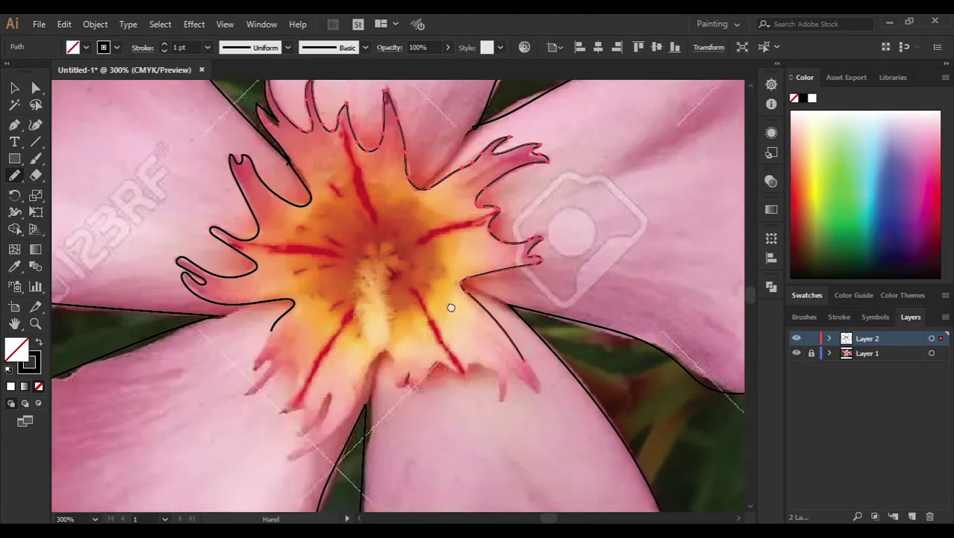
pyautogui.scroll(-3, 449, 305)
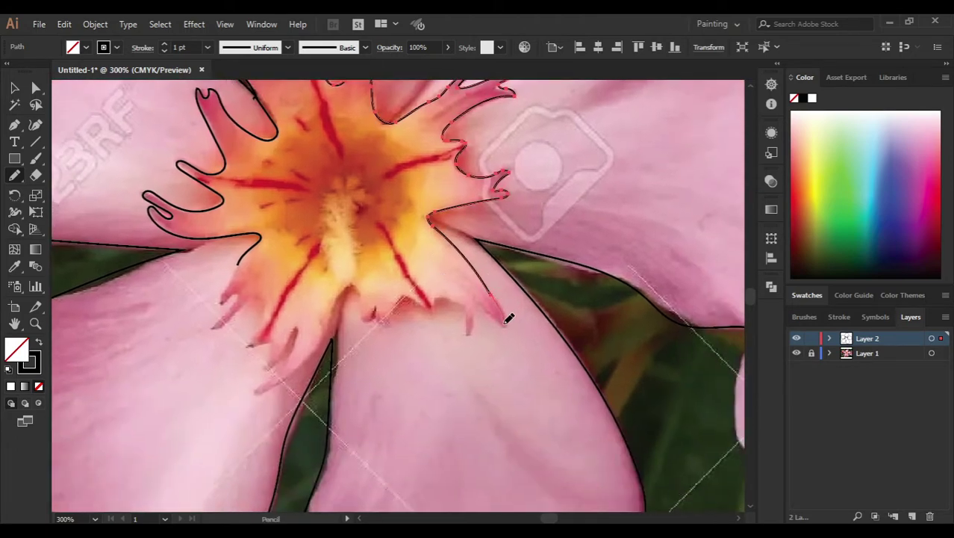
pyautogui.moveTo(464, 331); pyautogui.dragTo(448, 295)
pyautogui.moveTo(340, 291); pyautogui.dragTo(295, 367)
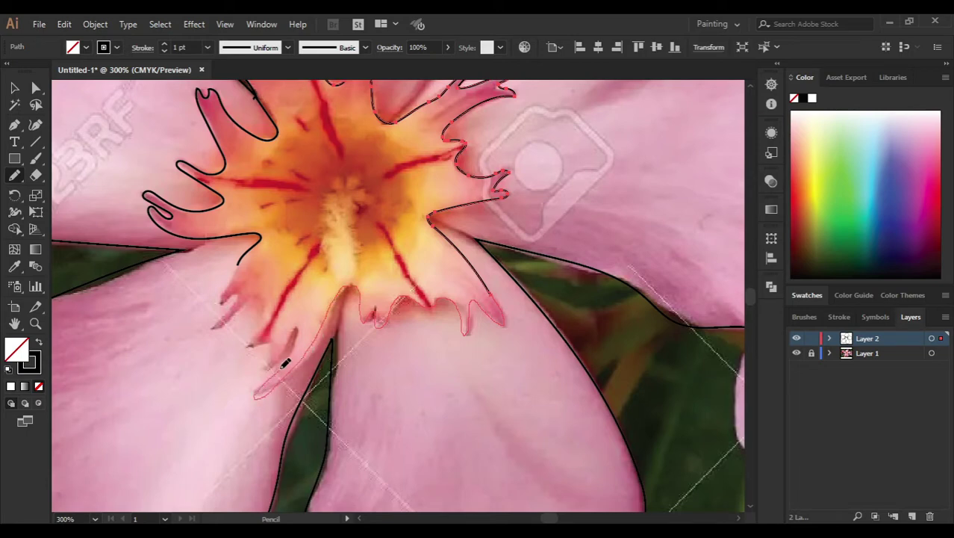
pyautogui.moveTo(357, 284); pyautogui.dragTo(299, 364)
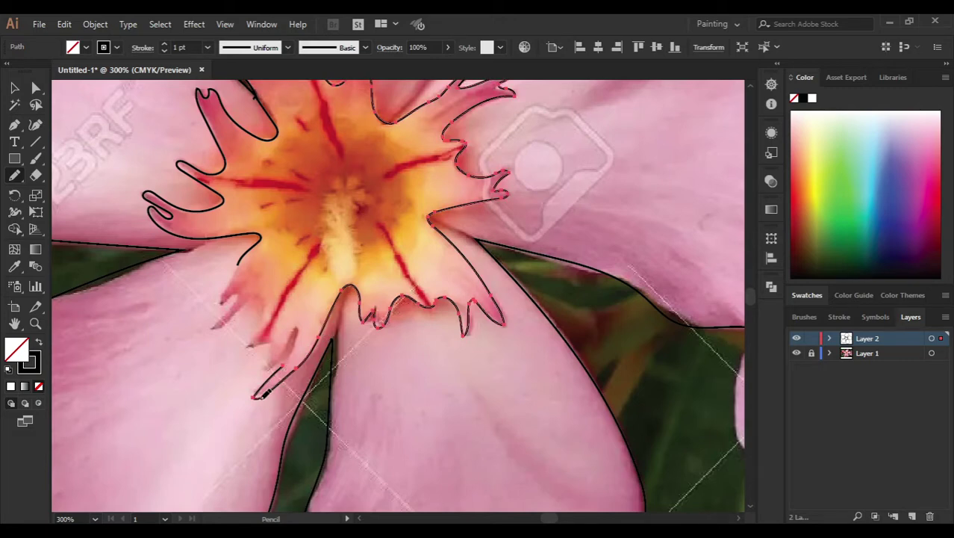
pyautogui.moveTo(253, 395); pyautogui.dragTo(275, 370)
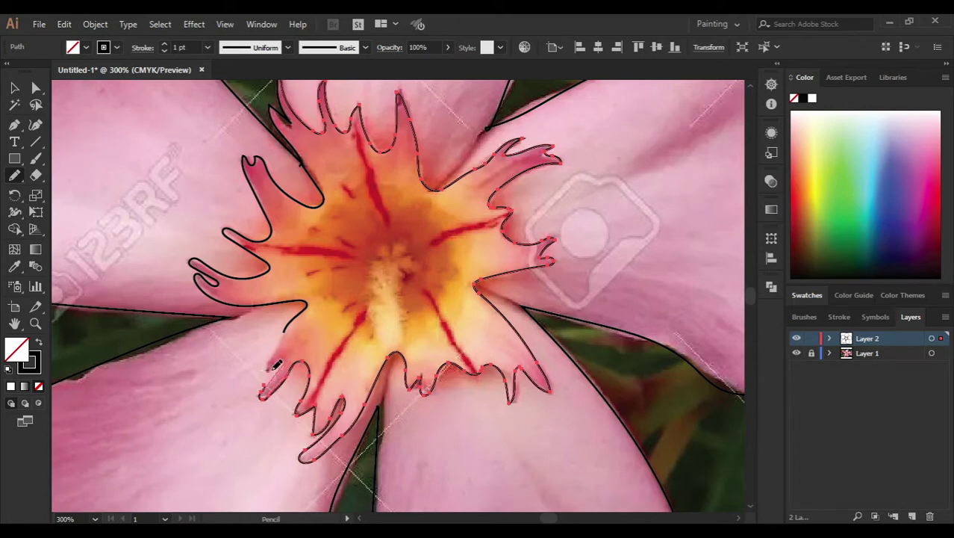
pyautogui.moveTo(313, 305); pyautogui.dragTo(319, 306)
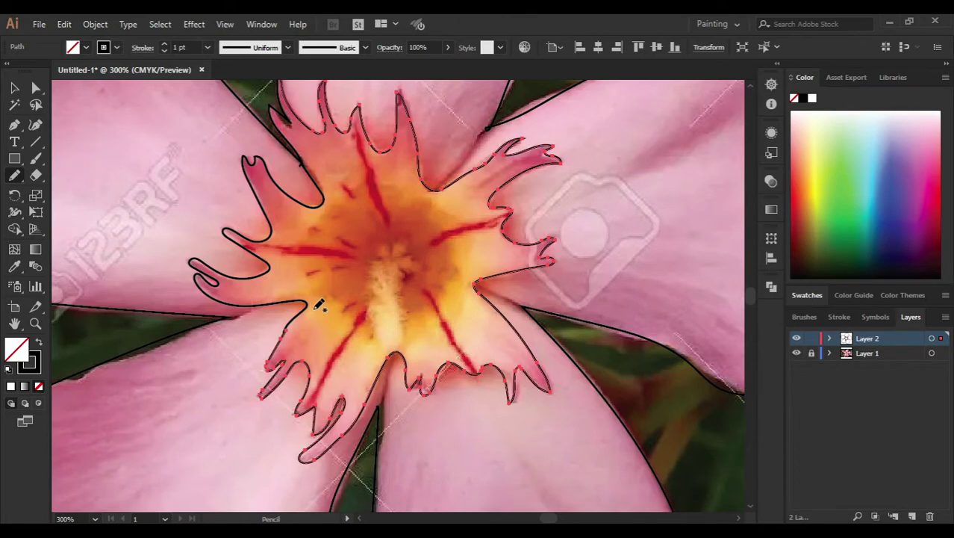
# Step: Deselect the centre outline and zoom in on its open gap
pyautogui.press('v')
pyautogui.click(341, 334)
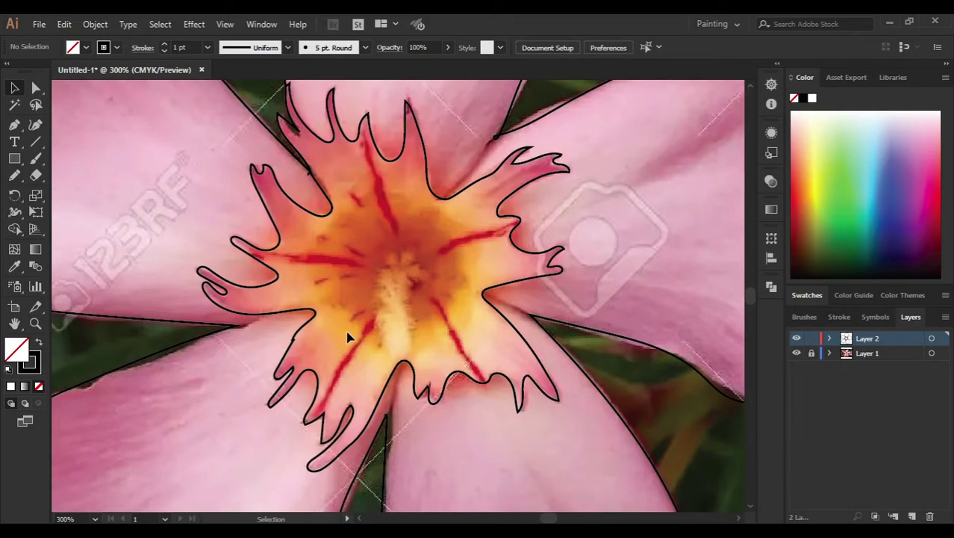
pyautogui.scroll(1, 347, 338)
pyautogui.scroll(1, 315, 334)
pyautogui.scroll(1, 297, 371)
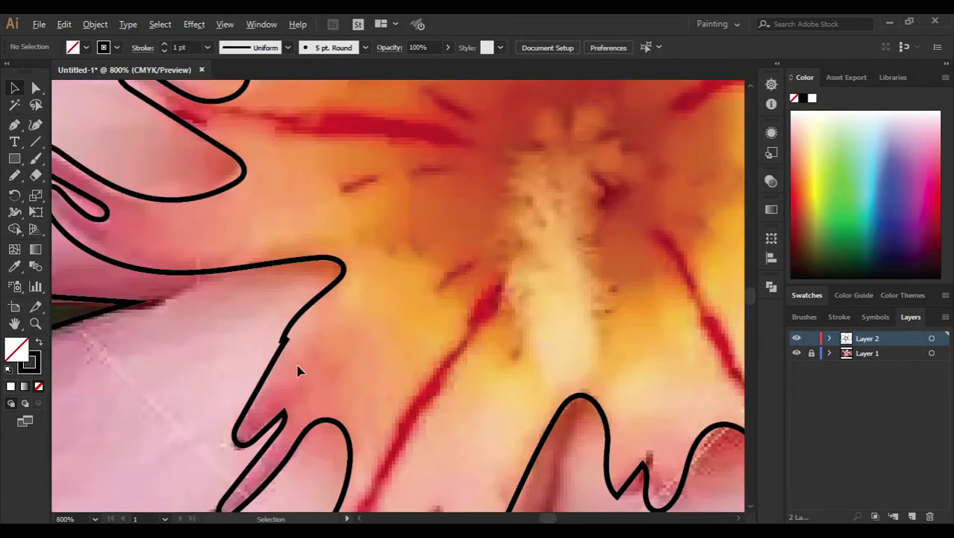
# Step: Select both open end anchors with Direct Selection and Join them into one closed path
pyautogui.press('a')
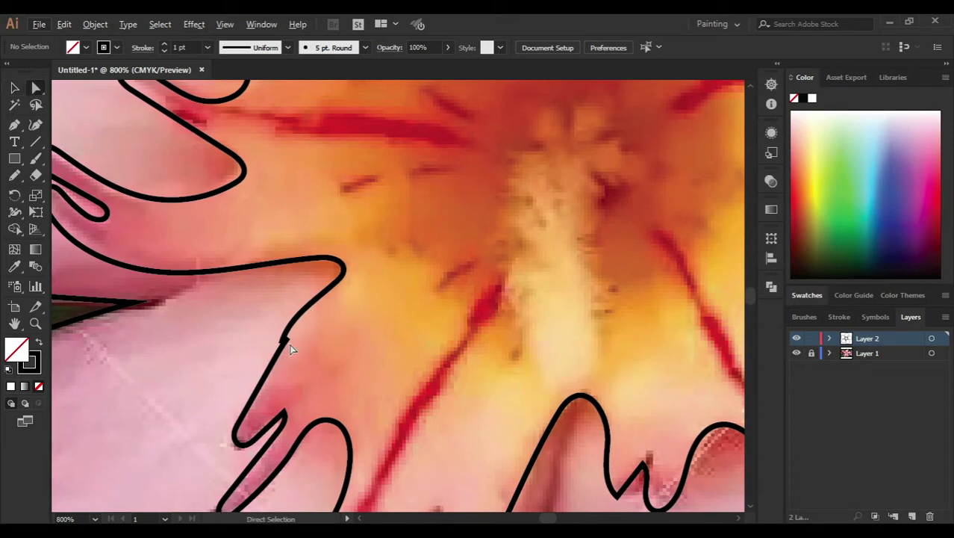
pyautogui.click(293, 328)
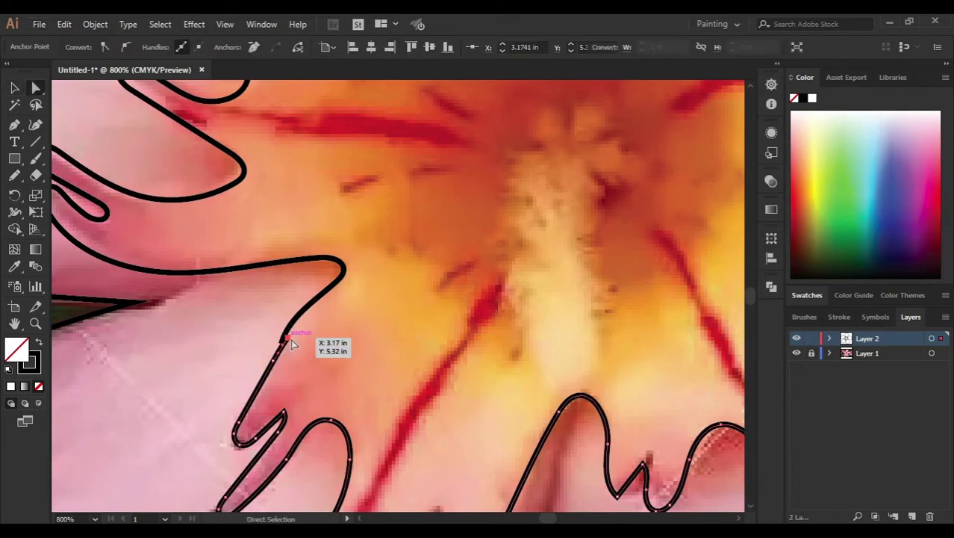
pyautogui.click(283, 344)
pyautogui.click(283, 344)
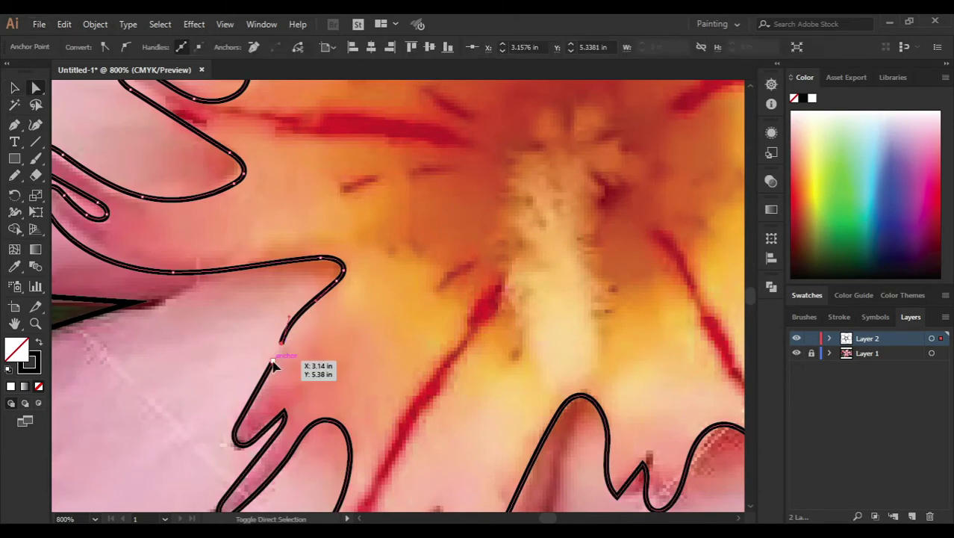
pyautogui.rightClick(269, 353)
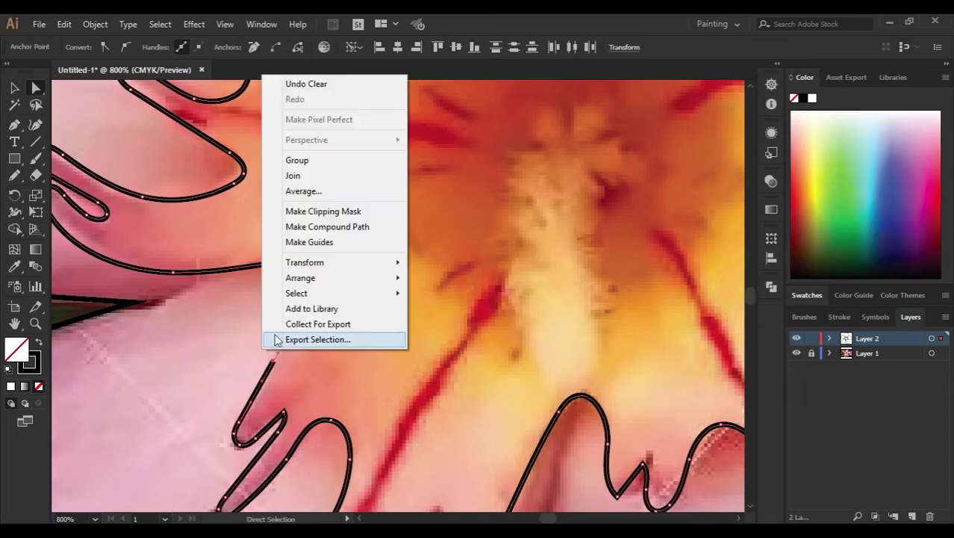
pyautogui.click(310, 177)
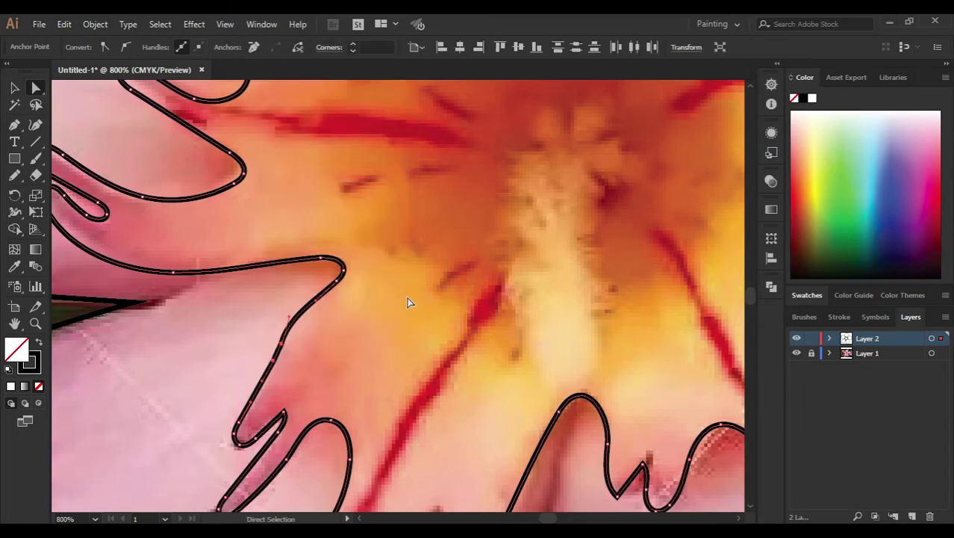
pyautogui.press('v')
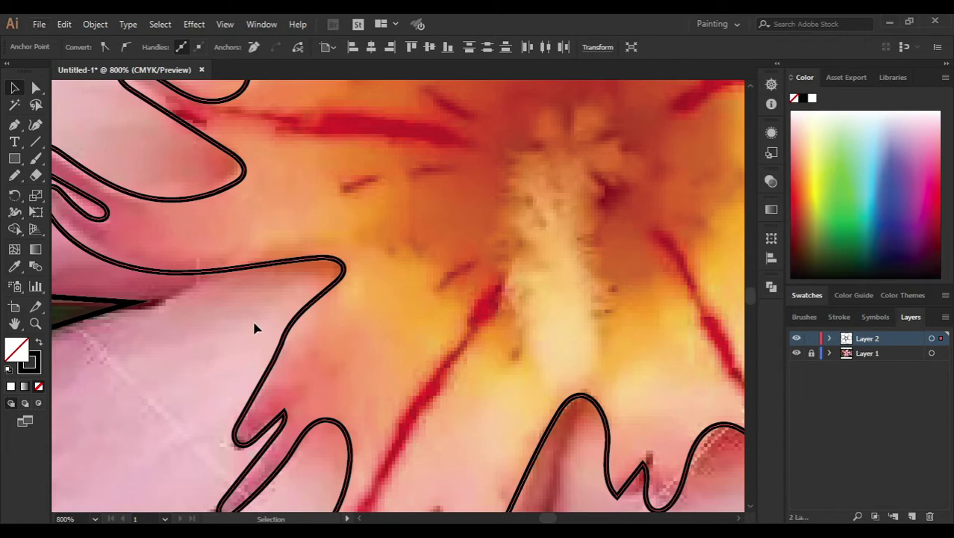
pyautogui.scroll(-3, 254, 328)
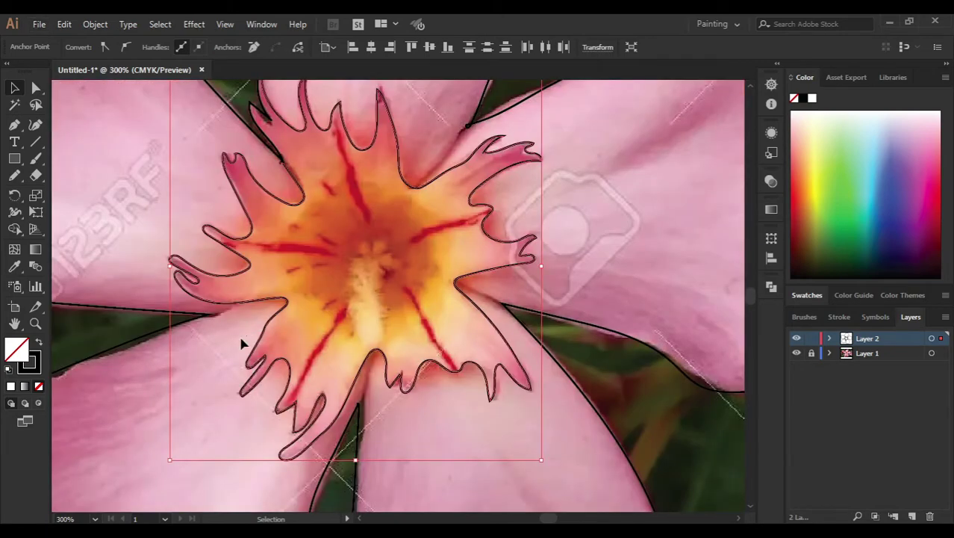
# Step: Set the centre outline's stroke Corner to Round Join, then deselect it
pyautogui.click(215, 345)
pyautogui.click(268, 333)
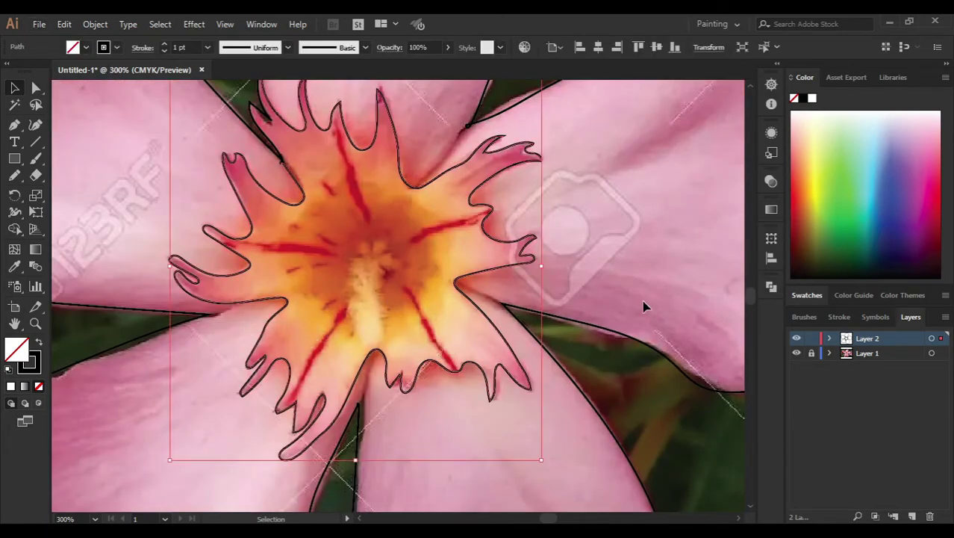
pyautogui.click(837, 317)
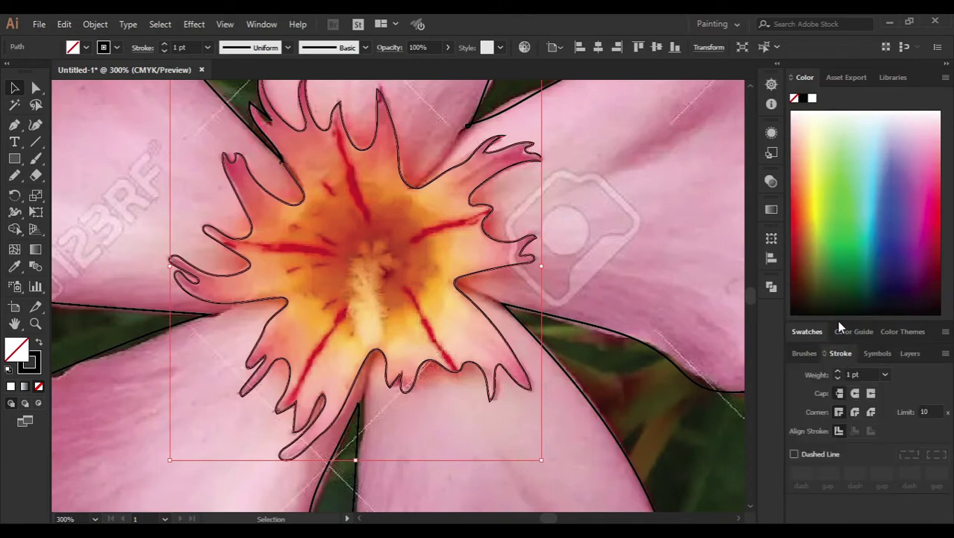
pyautogui.click(854, 411)
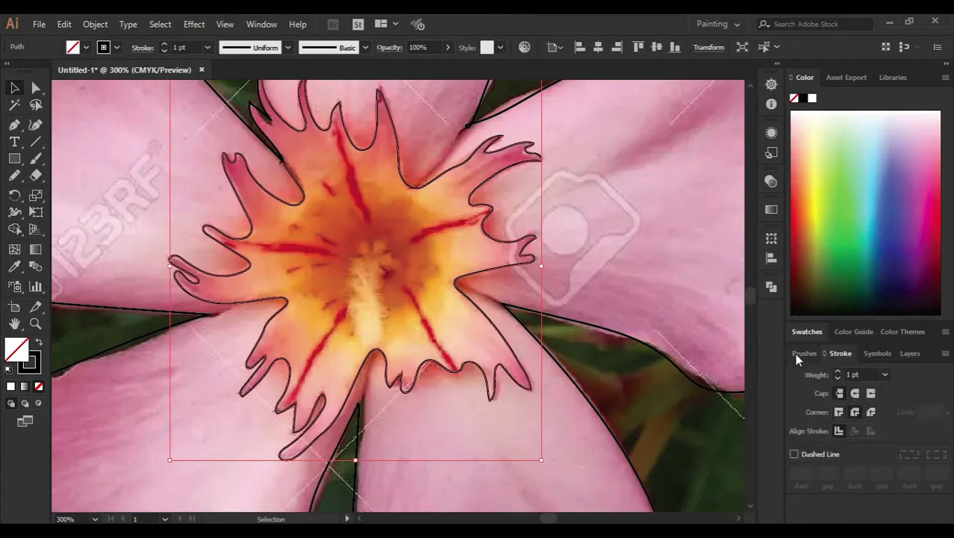
pyautogui.click(905, 353)
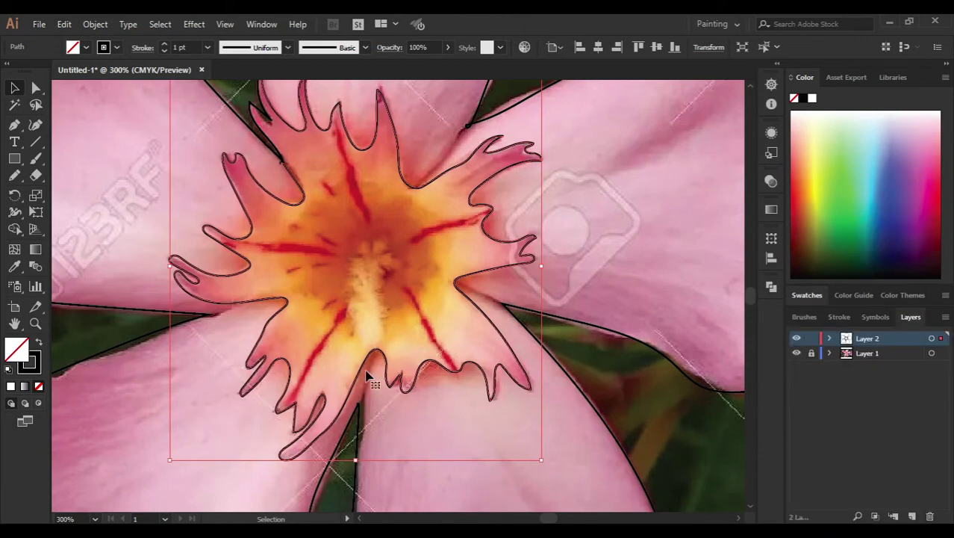
pyautogui.click(423, 394)
pyautogui.scroll(2, 383, 371)
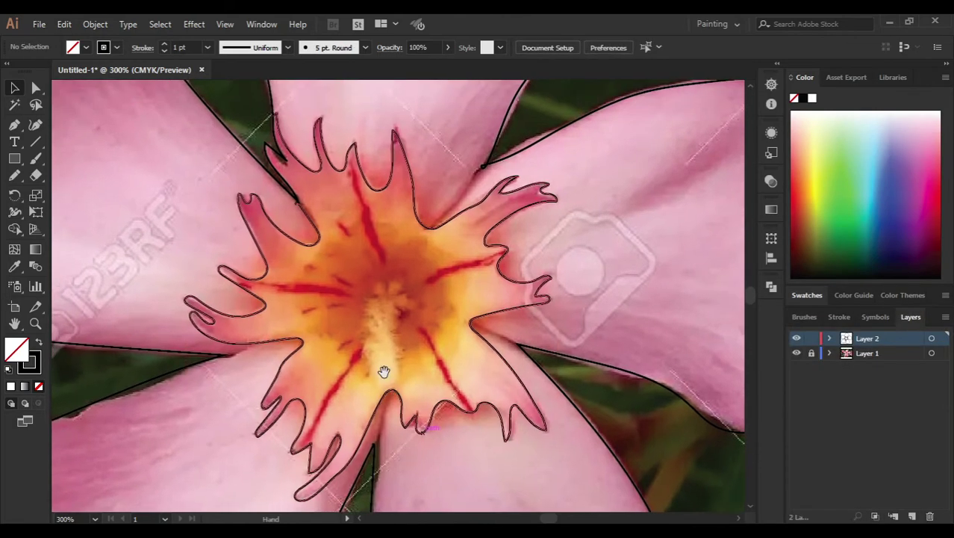
pyautogui.scroll(2, 315, 348)
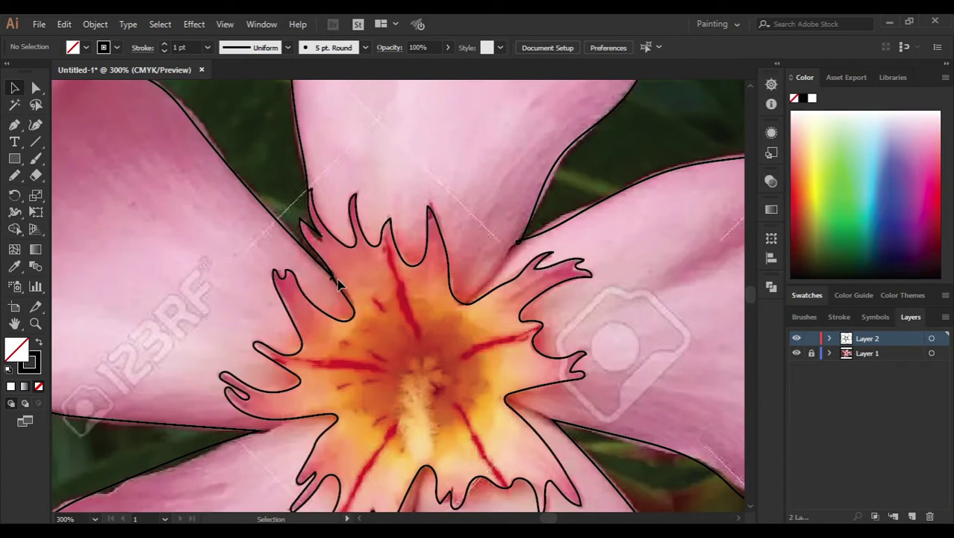
# Step: Redraw the pointed lobe tip at the top of the centre outline with the Pencil
pyautogui.scroll(2, 337, 284)
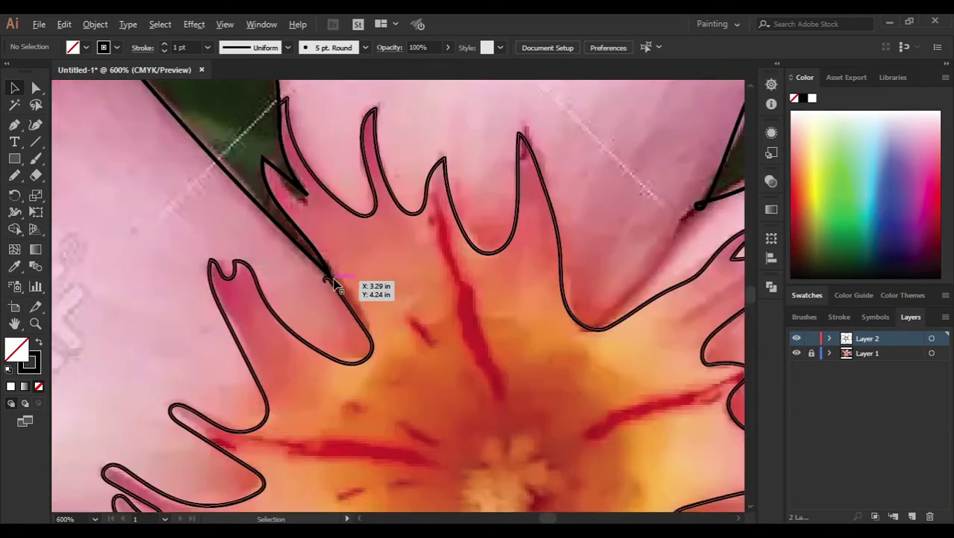
pyautogui.press('a')
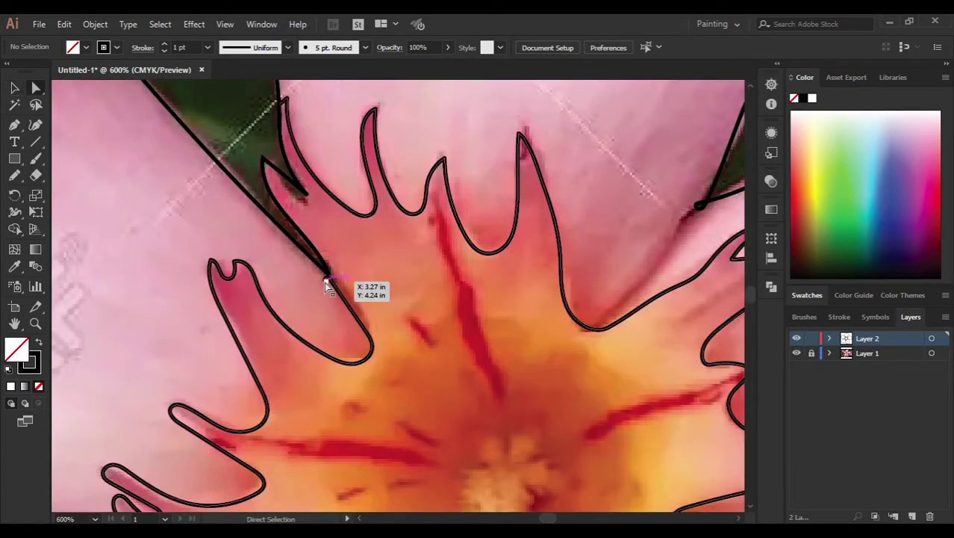
pyautogui.click(325, 281)
pyautogui.click(327, 290)
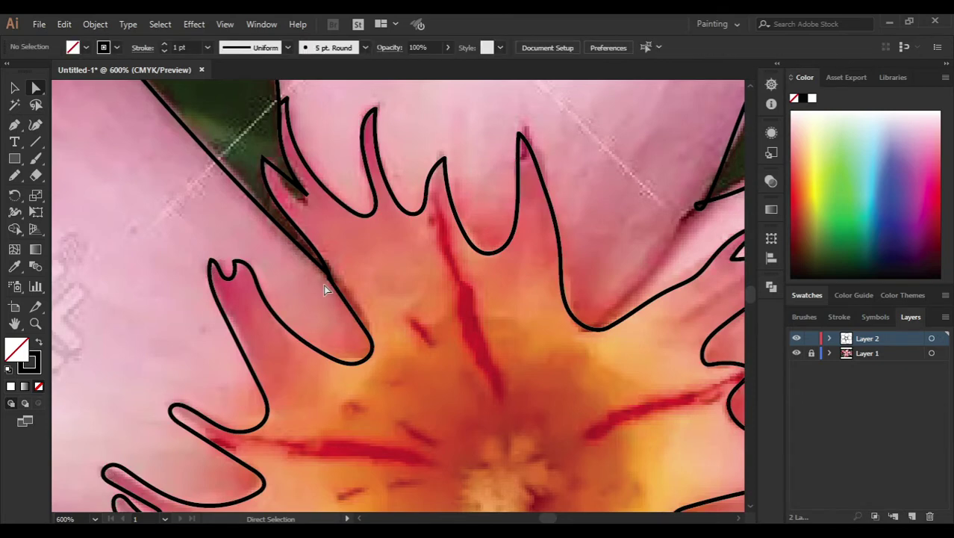
pyautogui.moveTo(537, 263); pyautogui.dragTo(443, 303)
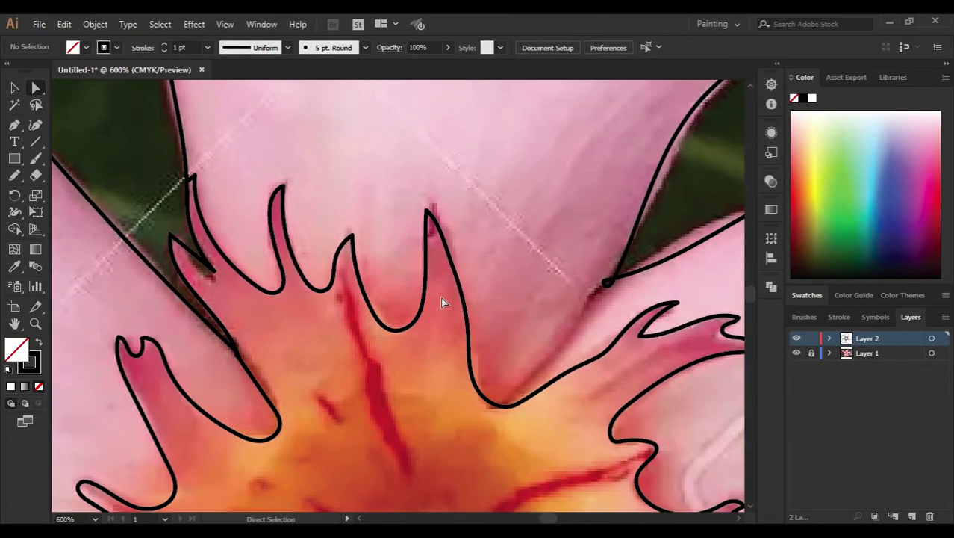
pyautogui.press('v')
pyautogui.click(426, 292)
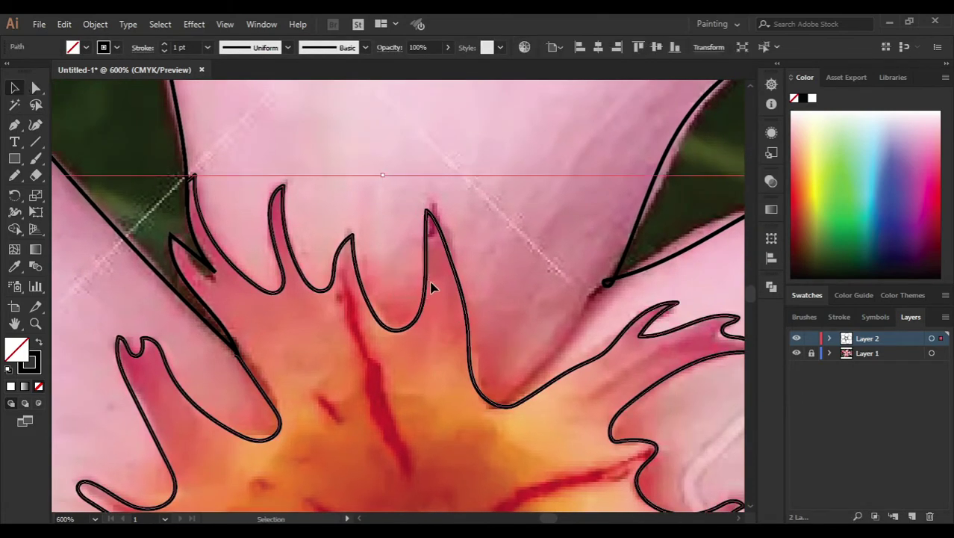
pyautogui.press('n')
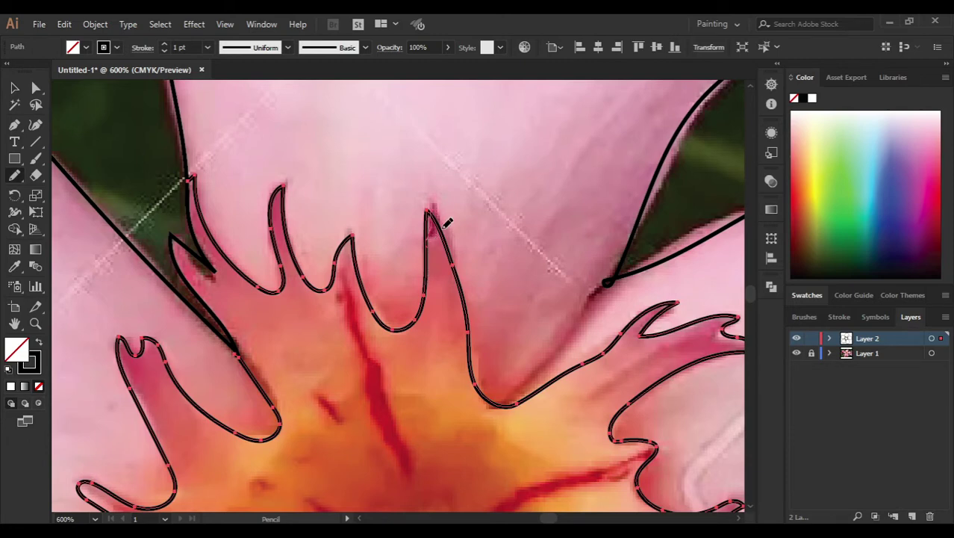
pyautogui.moveTo(446, 222); pyautogui.dragTo(449, 239)
# Step: Redraw the upper petal tip smoother where it meets the centre
pyautogui.press('v')
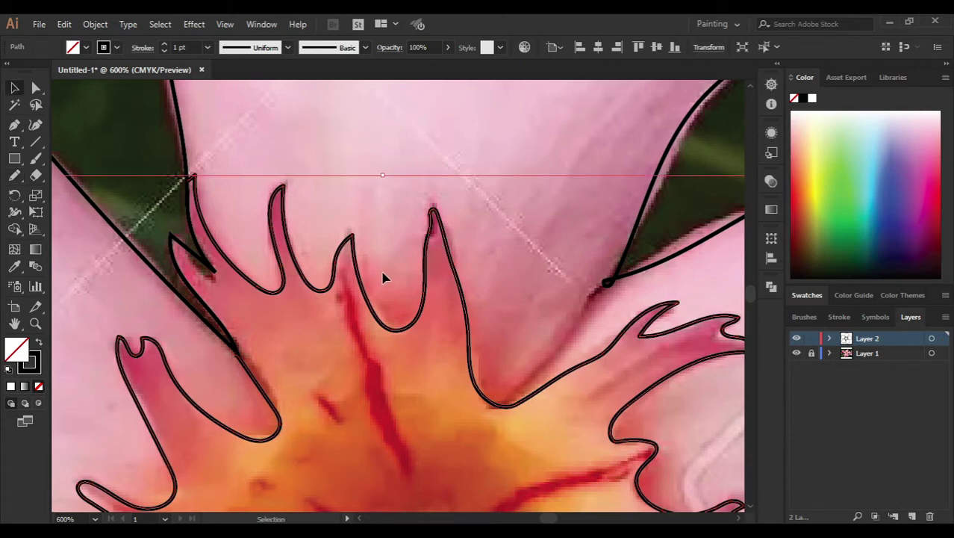
pyautogui.click(382, 278)
pyautogui.click(342, 261)
pyautogui.press('n')
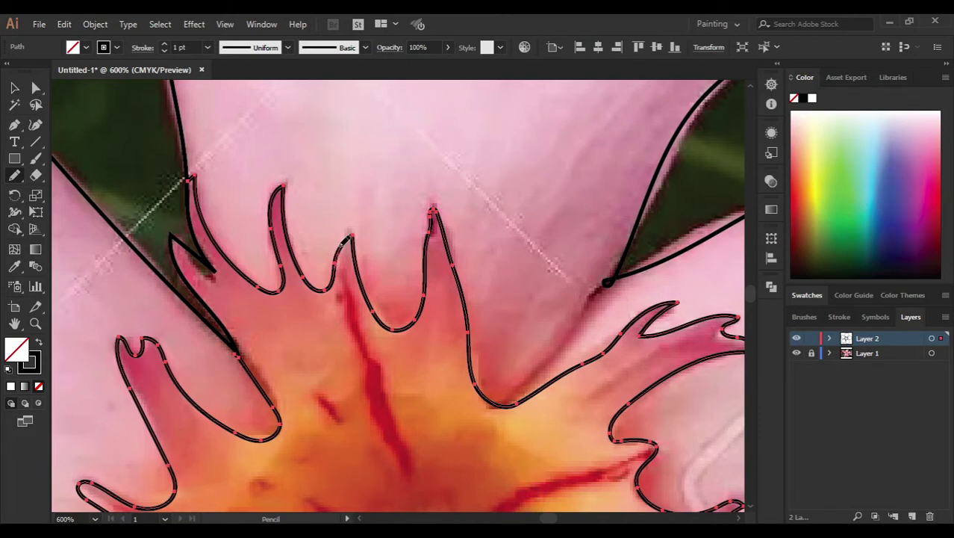
pyautogui.moveTo(359, 245)
pyautogui.mouseDown()
pyautogui.moveTo(363, 237)
pyautogui.moveTo(257, 180)
pyautogui.mouseUp()
pyautogui.press('v')
pyautogui.click(309, 197)
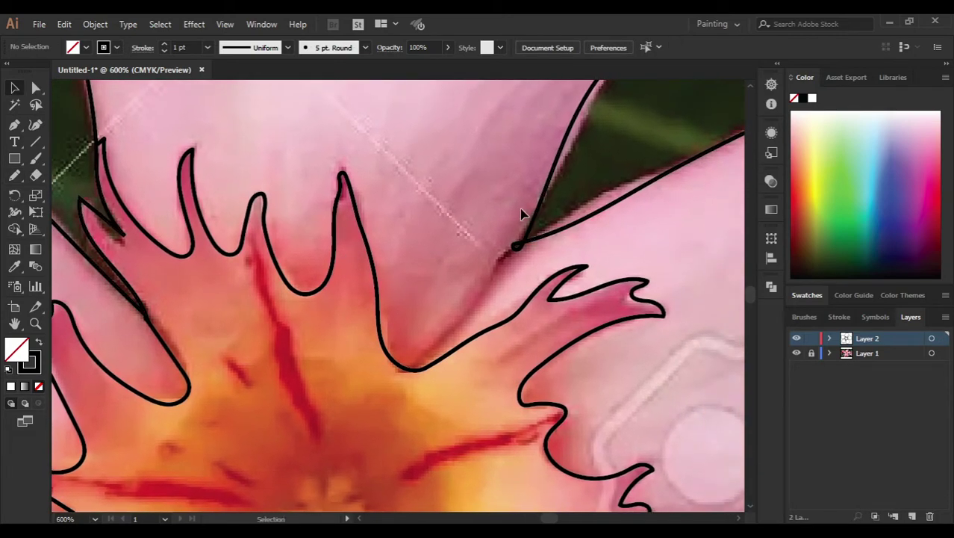
# Step: Retrace the petal edge toward the upper right with the Pencil
pyautogui.press('n')
pyautogui.keyDown('ctrl'); pyautogui.click(536, 217); pyautogui.keyUp('ctrl')
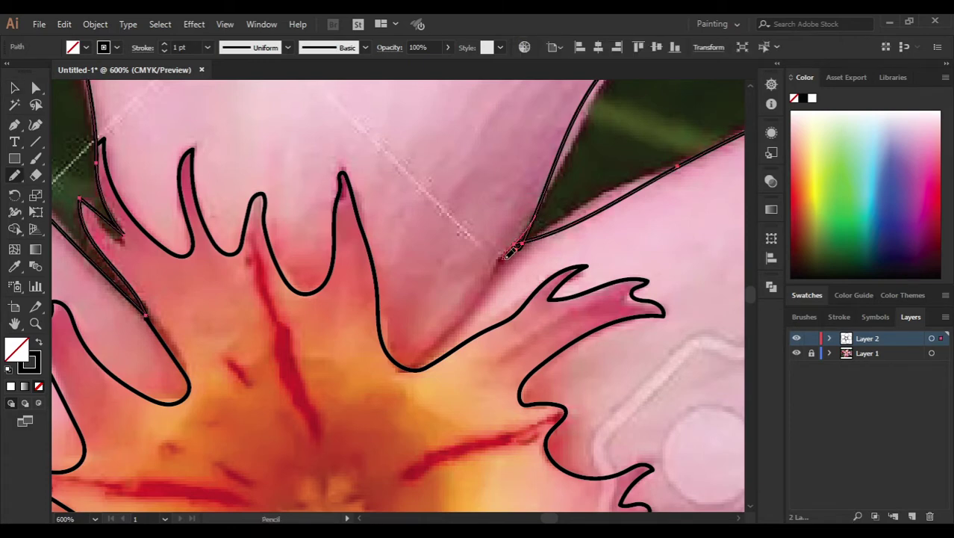
pyautogui.moveTo(634, 177)
pyautogui.mouseDown()
pyautogui.moveTo(702, 152)
pyautogui.moveTo(547, 243)
pyautogui.mouseUp()
pyautogui.press('v')
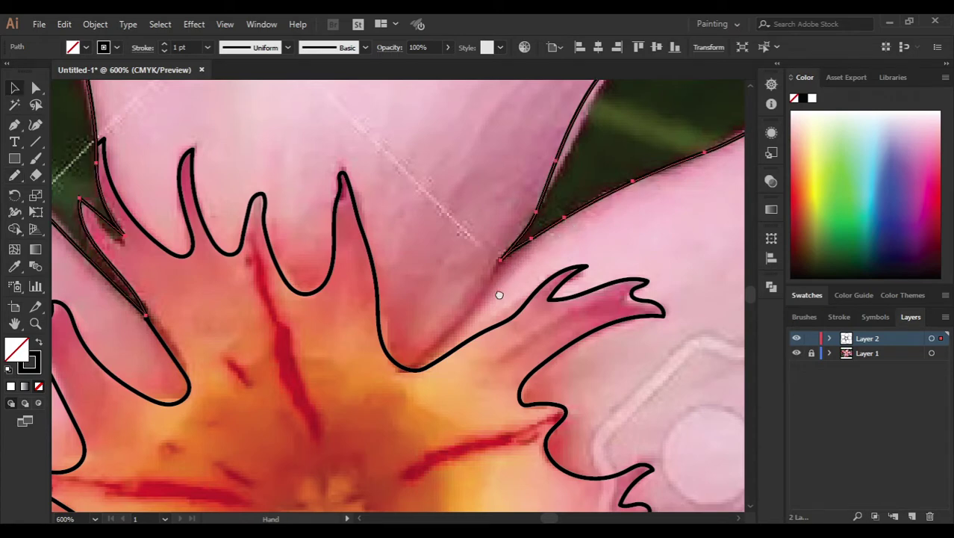
pyautogui.scroll(-2, 510, 267)
pyautogui.click(510, 263)
# Step: Draw a line from the notch between the top and right petals down to the centre outline
pyautogui.press('n')
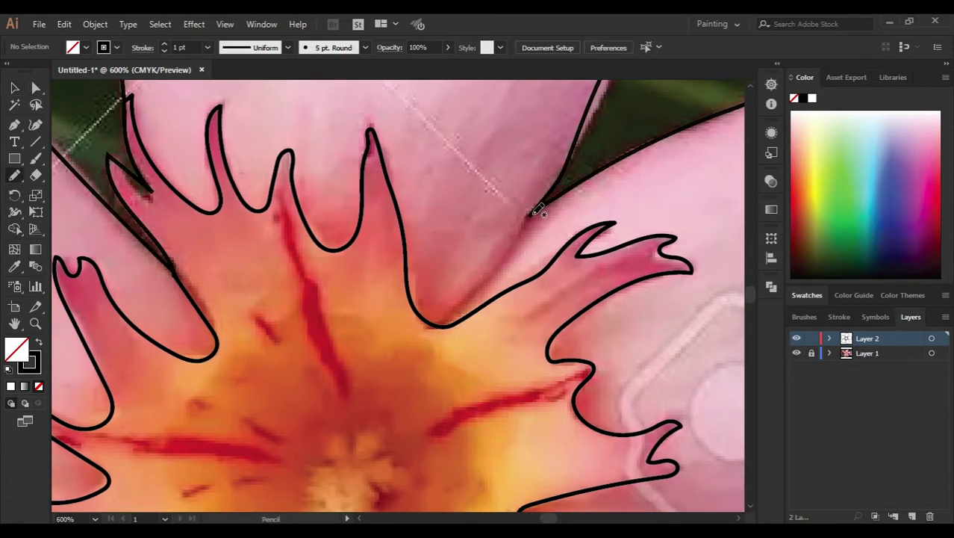
pyautogui.moveTo(538, 211); pyautogui.dragTo(447, 315)
pyautogui.moveTo(440, 320); pyautogui.dragTo(436, 324)
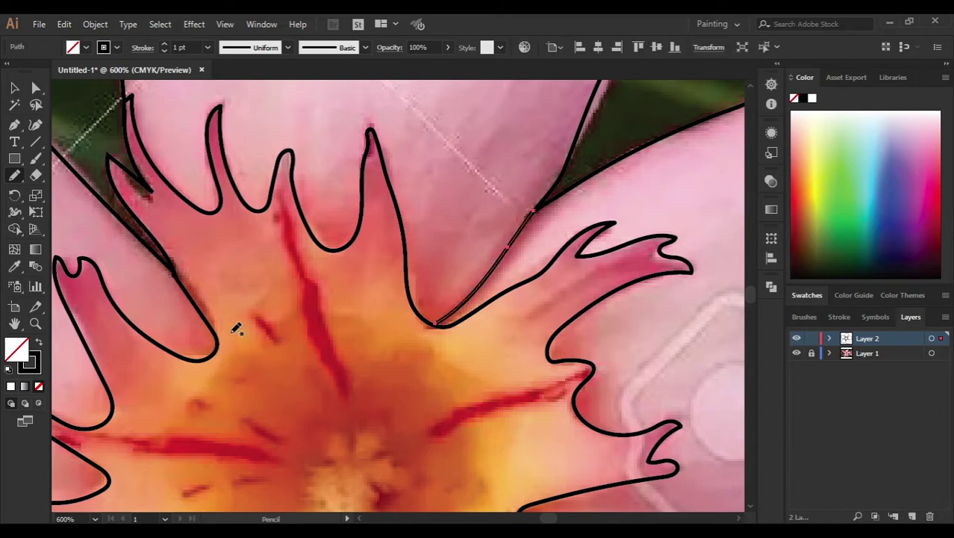
pyautogui.press('v')
pyautogui.click(392, 345)
pyautogui.moveTo(393, 345)
pyautogui.mouseDown()
pyautogui.moveTo(351, 315)
pyautogui.moveTo(367, 255)
pyautogui.mouseUp()
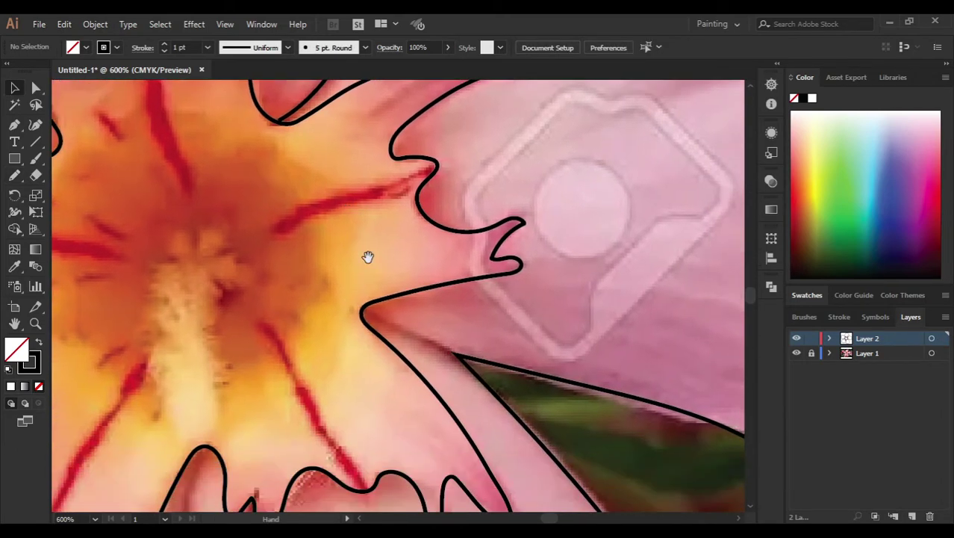
# Step: Retrace the lower petal edge toward its tip with the Pencil
pyautogui.press('n')
pyautogui.moveTo(469, 356); pyautogui.dragTo(366, 307)
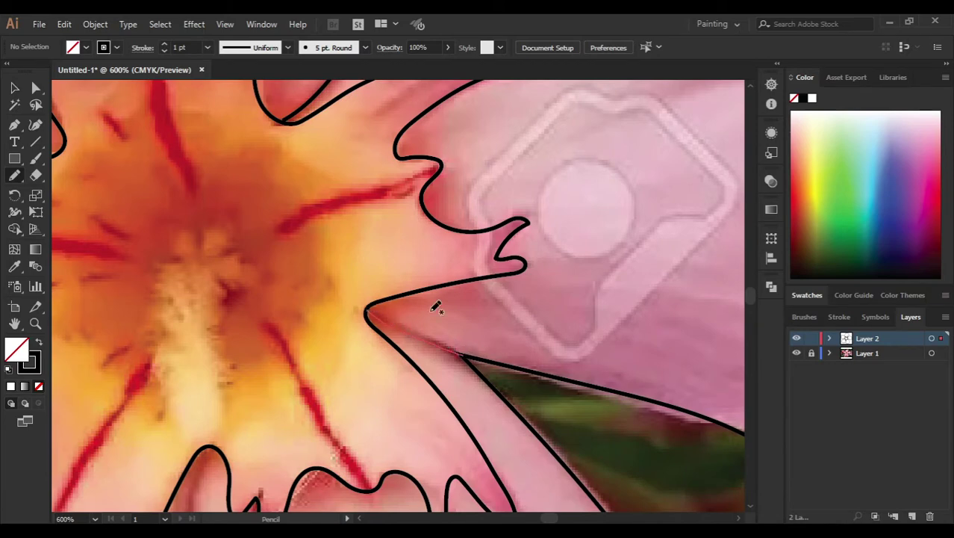
pyautogui.press('v')
pyautogui.click(445, 371)
pyautogui.moveTo(470, 348)
pyautogui.mouseDown()
pyautogui.moveTo(477, 315)
pyautogui.moveTo(311, 345)
pyautogui.moveTo(390, 319)
pyautogui.moveTo(339, 338)
pyautogui.moveTo(348, 313)
pyautogui.mouseUp()
# Step: Redraw the first edge of the narrow green leaf between the lower petals
pyautogui.press('n')
pyautogui.moveTo(312, 351); pyautogui.dragTo(296, 320)
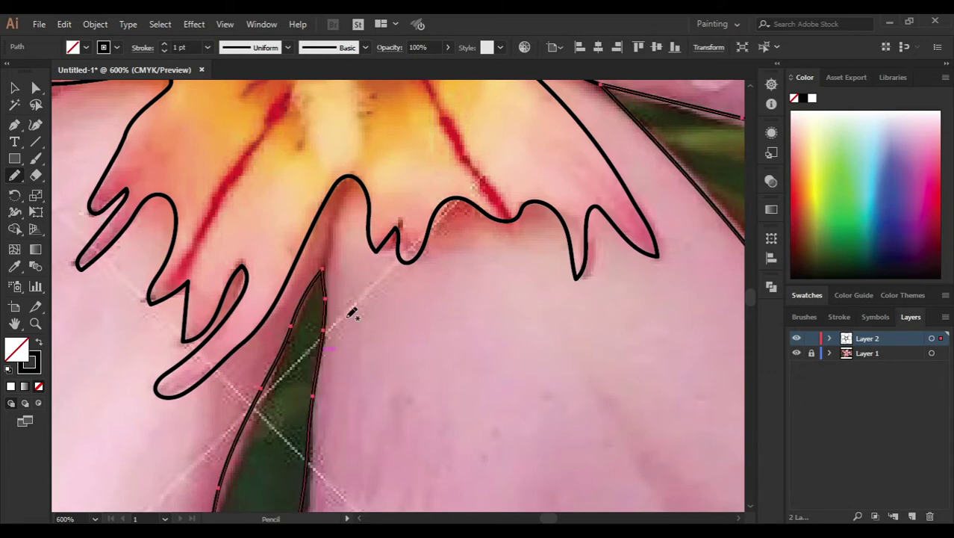
pyautogui.press('v')
pyautogui.click(313, 335)
pyautogui.click(293, 343)
pyautogui.press('n')
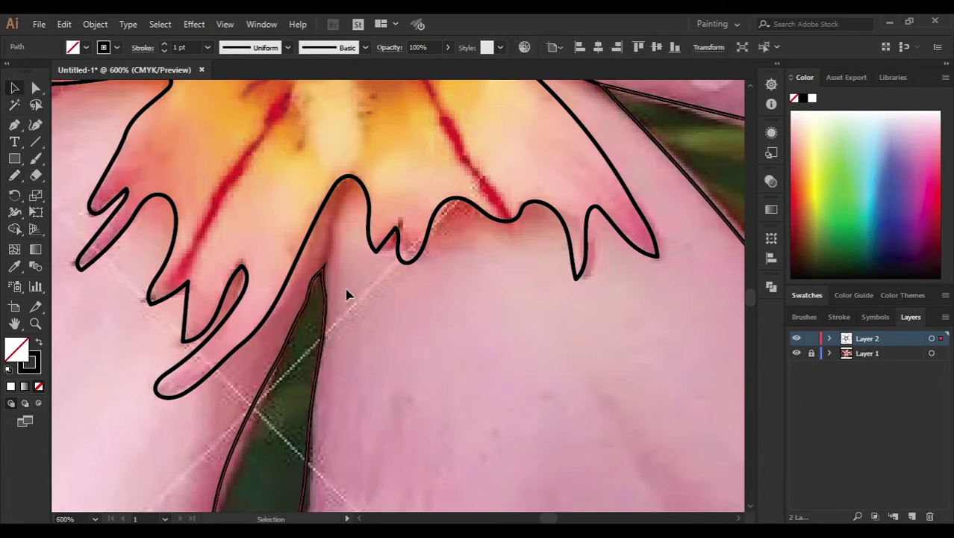
# Step: Retrace the leaf's other edge up to the fringed centre outline, then deselect
pyautogui.moveTo(345, 286); pyautogui.dragTo(364, 326)
pyautogui.press('v')
pyautogui.click(333, 316)
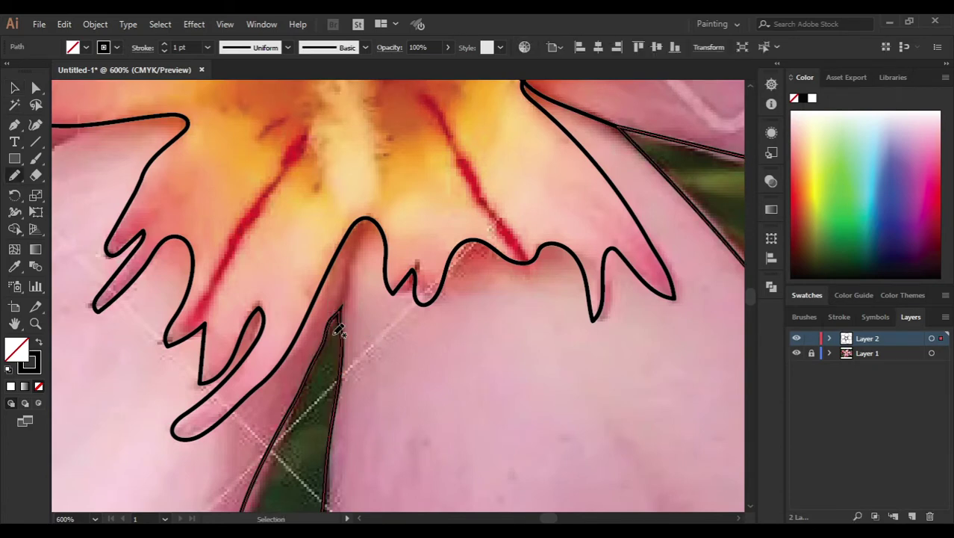
pyautogui.press('n')
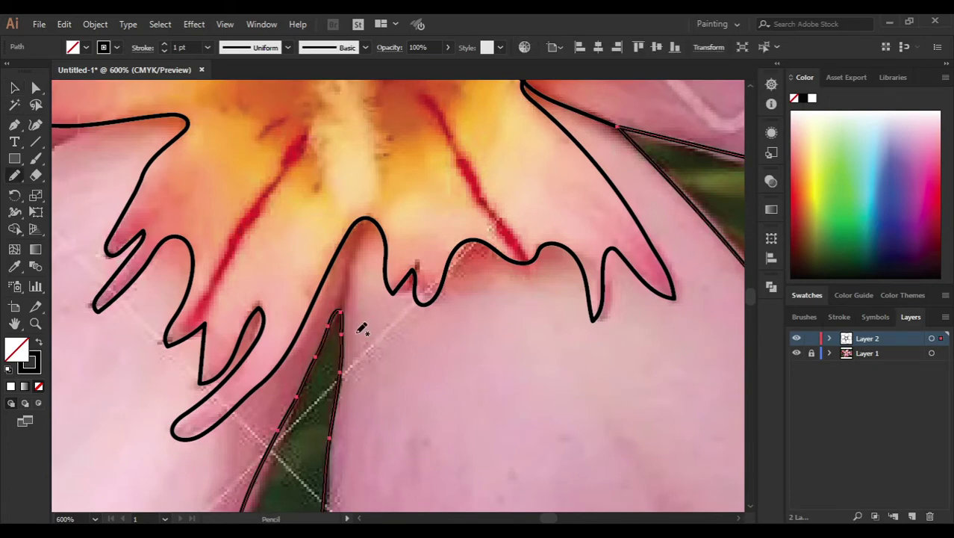
pyautogui.keyDown('ctrl'); pyautogui.click(359, 326); pyautogui.keyUp('ctrl')
pyautogui.keyDown('ctrl'); pyautogui.click(327, 337); pyautogui.keyUp('ctrl')
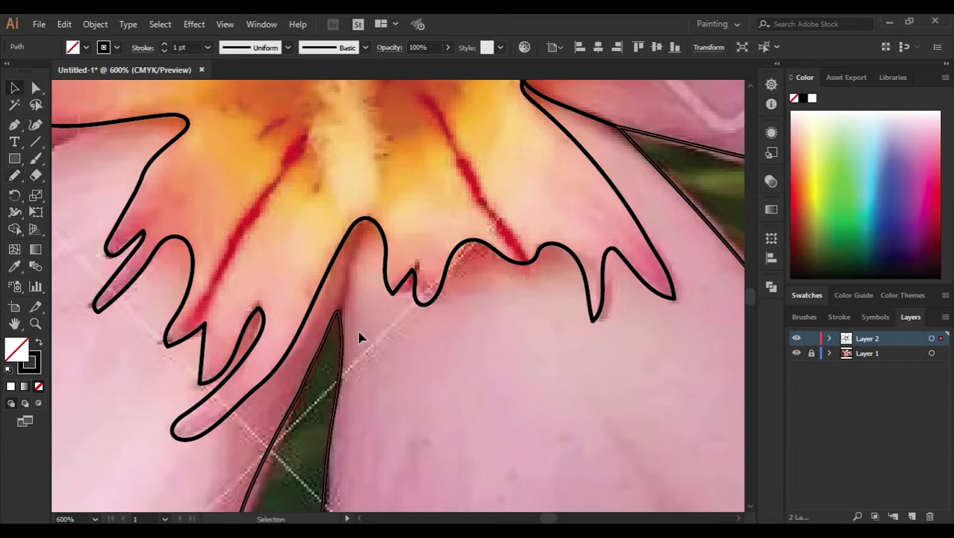
pyautogui.keyDown('ctrl'); pyautogui.click(356, 330); pyautogui.keyUp('ctrl')
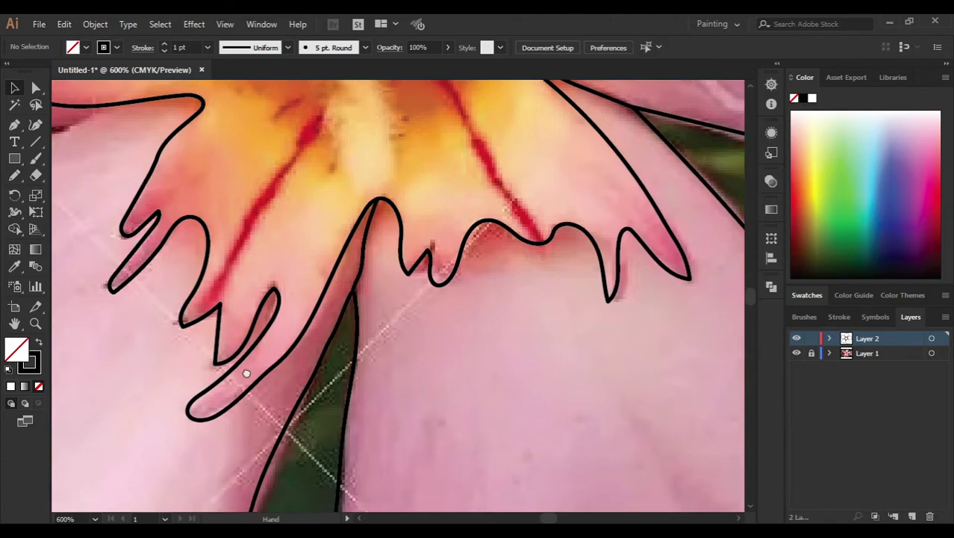
# Step: Pencil a short segment joining the leaf line's end to the centre outline
pyautogui.moveTo(245, 373); pyautogui.dragTo(345, 457)
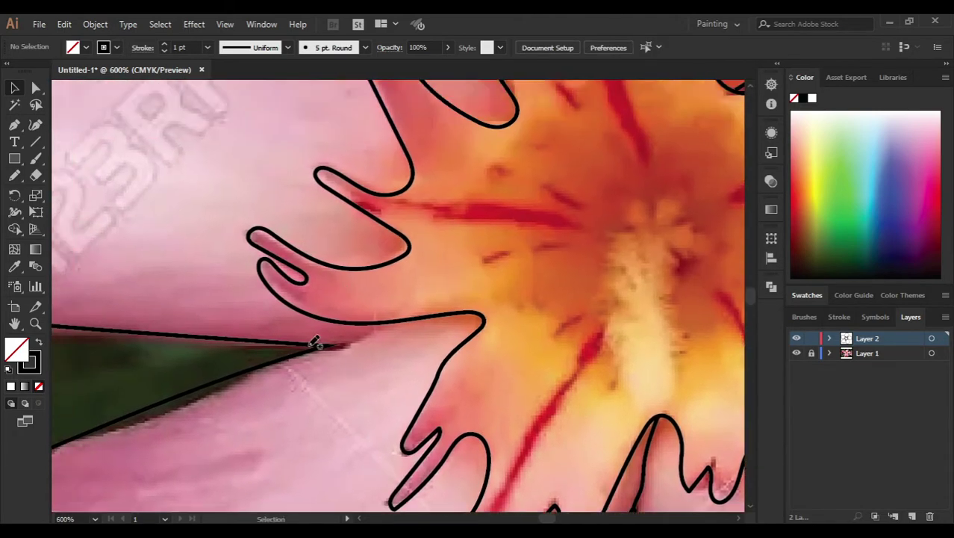
pyautogui.moveTo(330, 341); pyautogui.dragTo(381, 318)
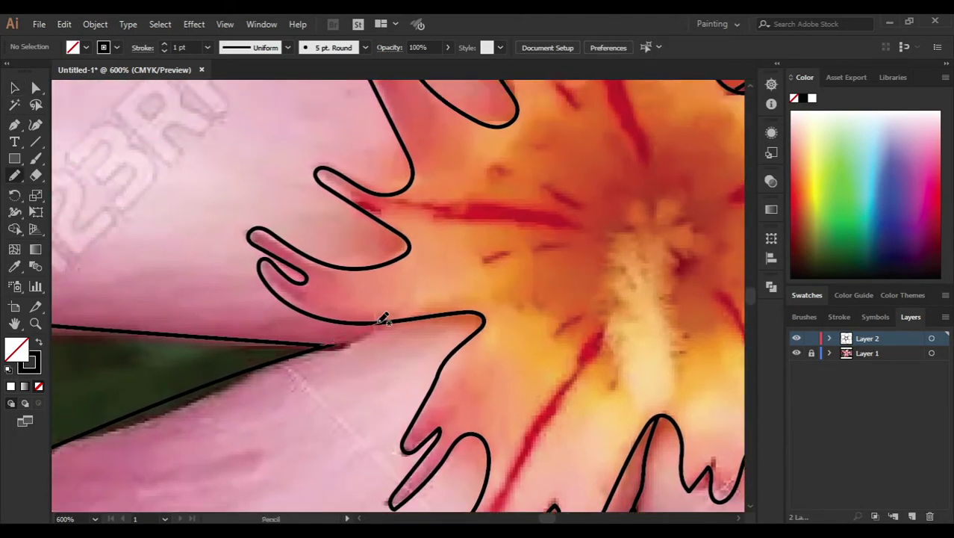
pyautogui.press('v')
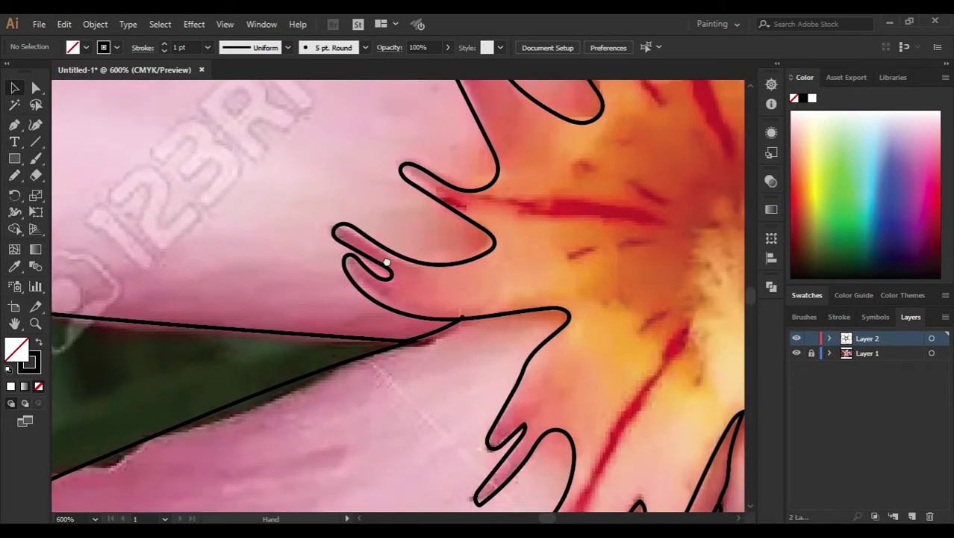
pyautogui.moveTo(339, 293); pyautogui.dragTo(404, 278)
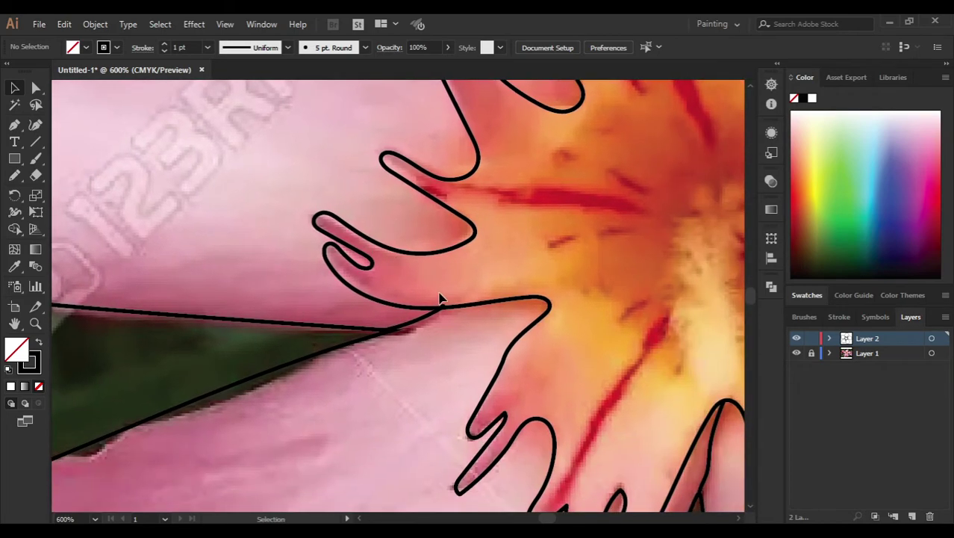
# Step: Delete the stray tip anchor with Direct Selection and reposition the tip
pyautogui.press('a')
pyautogui.click(442, 304)
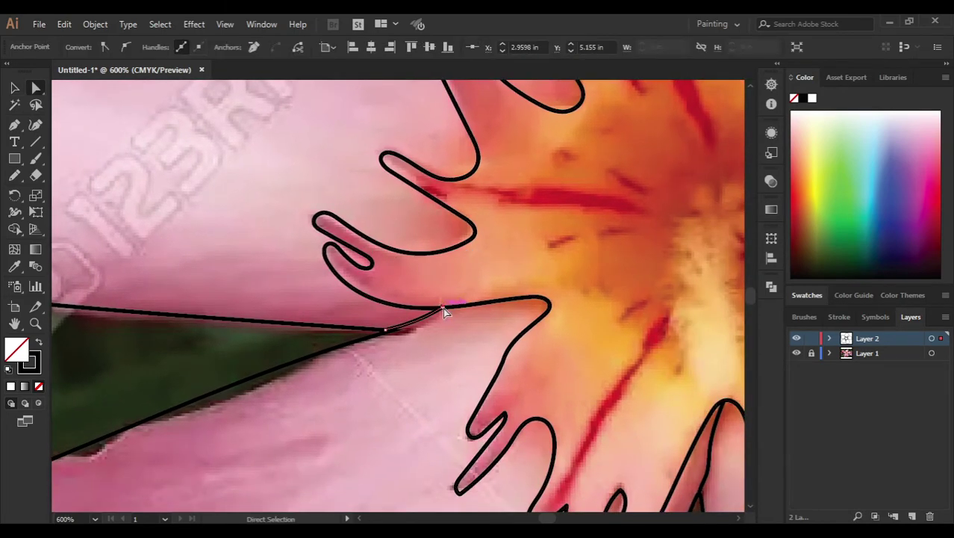
pyautogui.click(443, 304)
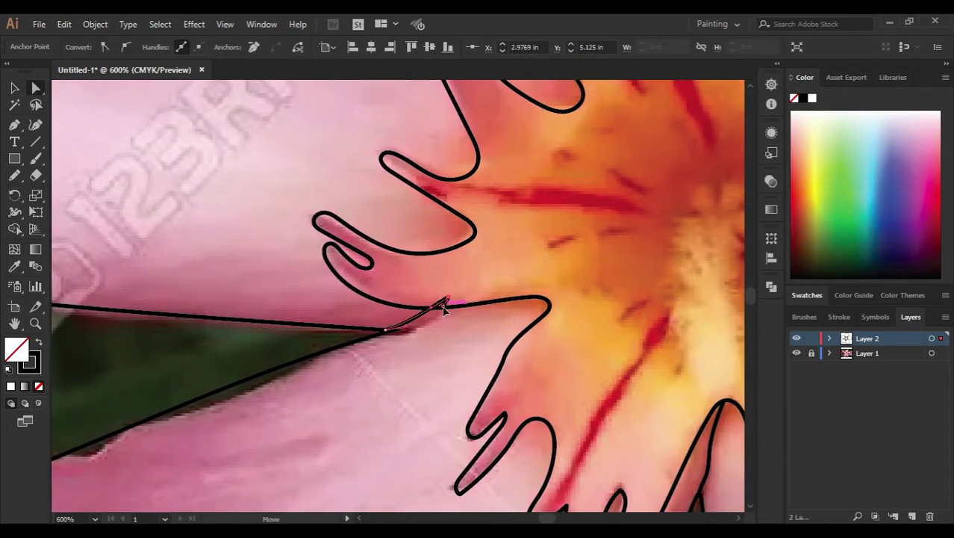
pyautogui.press('Delete')
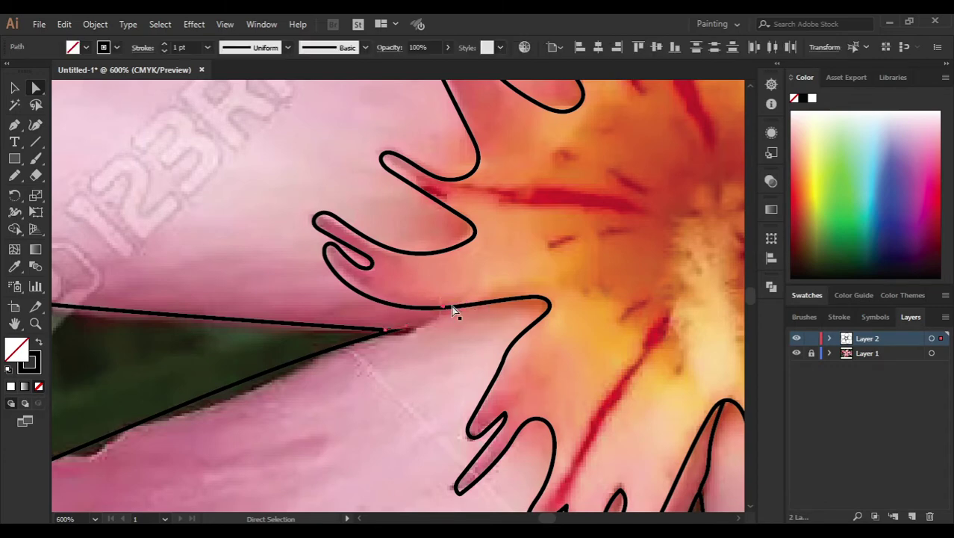
pyautogui.click(407, 346)
pyautogui.moveTo(409, 329); pyautogui.dragTo(447, 303)
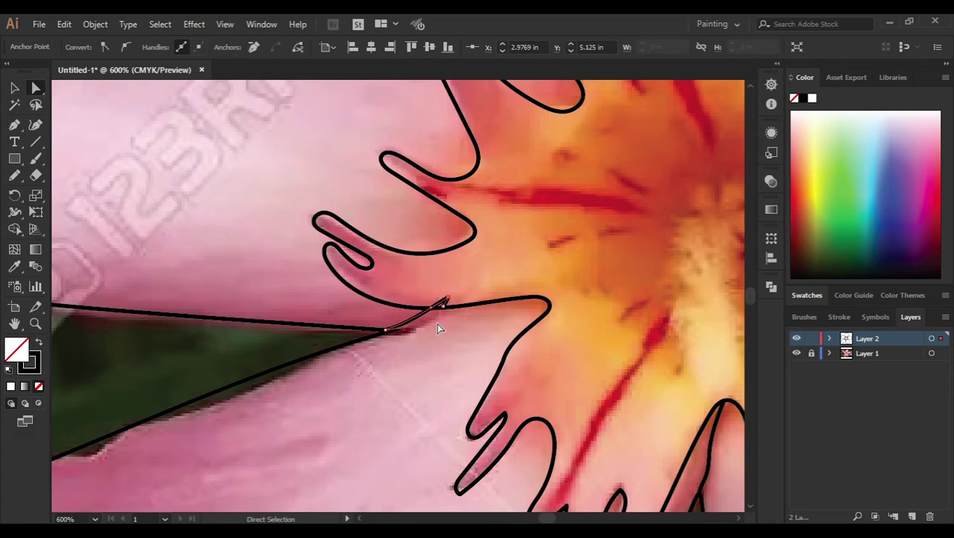
pyautogui.moveTo(438, 317); pyautogui.dragTo(411, 341)
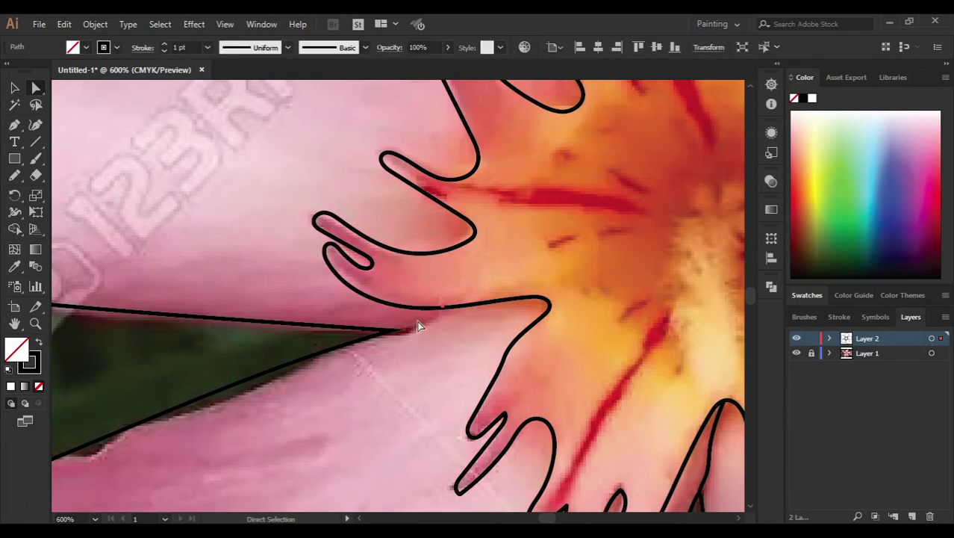
# Step: Redraw the joint between the leaf tip and the petal outline with the Pencil
pyautogui.press('n')
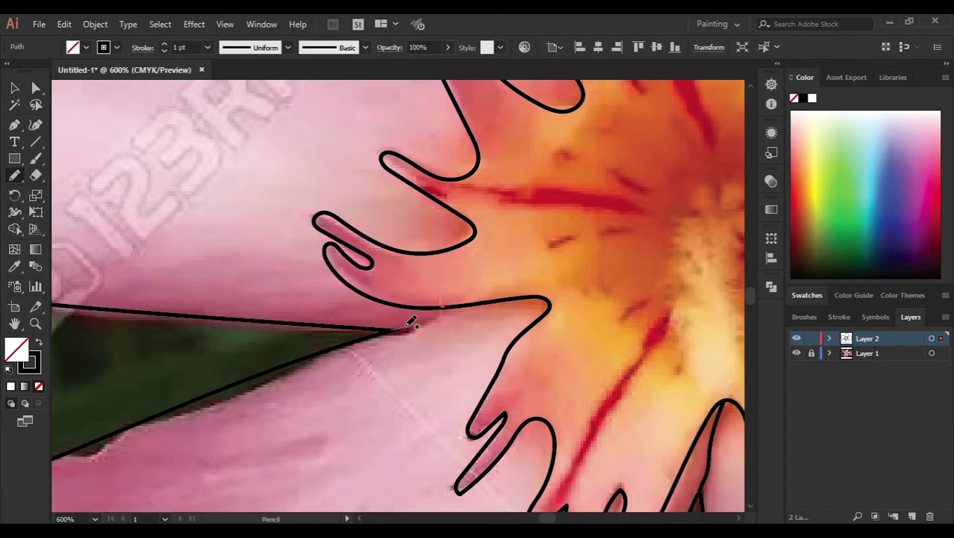
pyautogui.moveTo(437, 313); pyautogui.dragTo(444, 305)
pyautogui.press('v')
pyautogui.click(361, 357)
pyautogui.moveTo(362, 357)
pyautogui.mouseDown()
pyautogui.moveTo(385, 400)
pyautogui.moveTo(406, 371)
pyautogui.moveTo(355, 330)
pyautogui.moveTo(420, 411)
pyautogui.moveTo(405, 283)
pyautogui.moveTo(432, 322)
pyautogui.moveTo(369, 412)
pyautogui.moveTo(322, 264)
pyautogui.mouseUp()
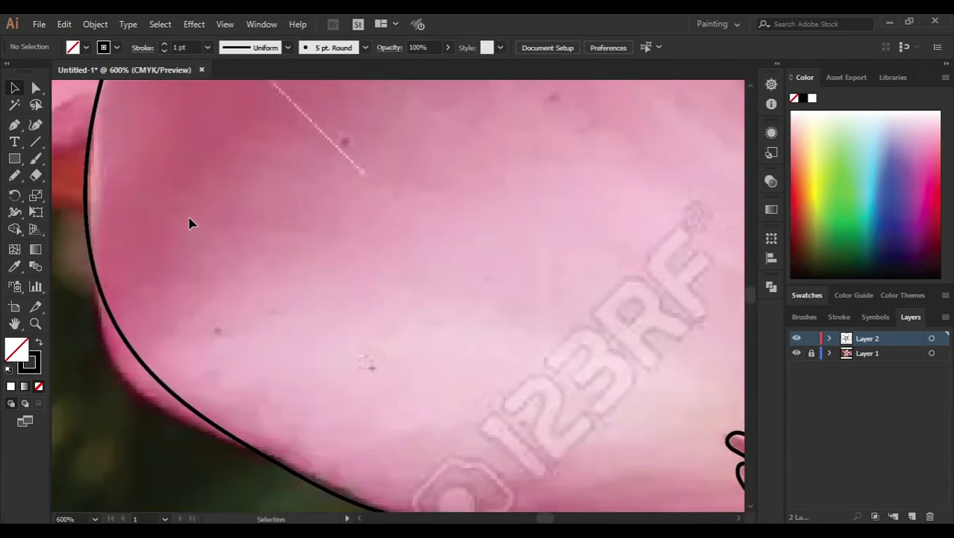
# Step: Retrace the pink petal's lower curve and its lower-left, upper-left and left edges with the Pencil
pyautogui.press('n')
pyautogui.press('v')
pyautogui.click(88, 217)
pyautogui.press('n')
pyautogui.moveTo(98, 203); pyautogui.dragTo(87, 150)
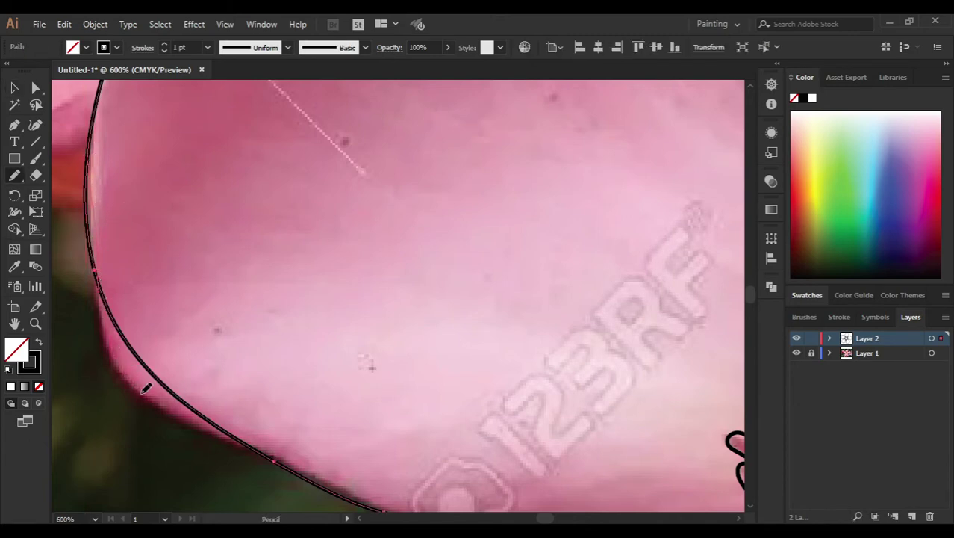
pyautogui.moveTo(146, 389); pyautogui.dragTo(230, 435)
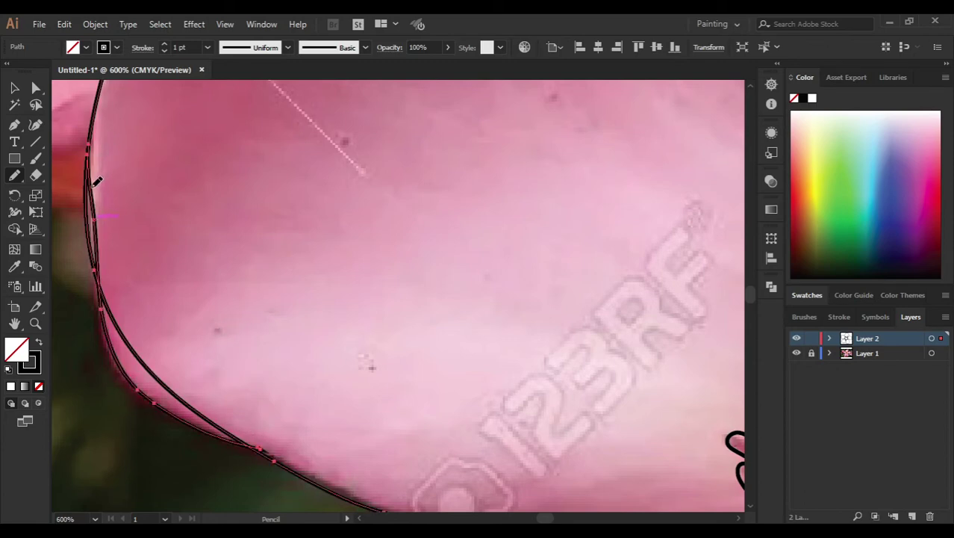
pyautogui.moveTo(96, 102); pyautogui.dragTo(95, 164)
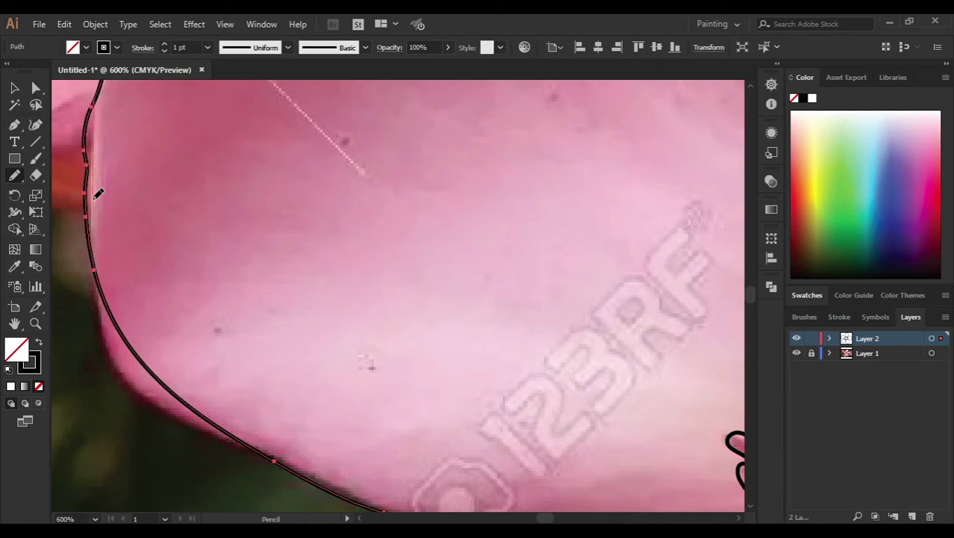
pyautogui.scroll(-3, 65, 128)
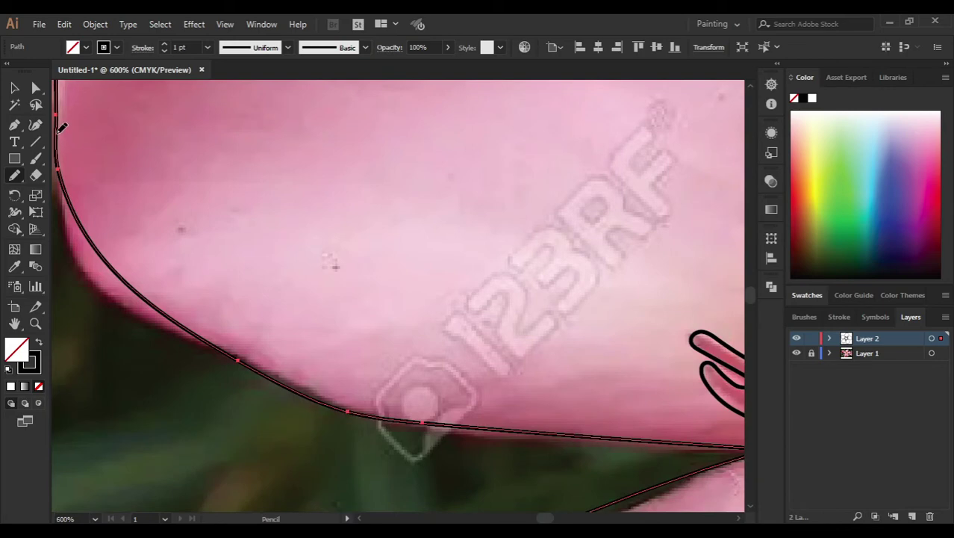
pyautogui.moveTo(62, 128); pyautogui.dragTo(68, 191)
pyautogui.moveTo(157, 319); pyautogui.dragTo(213, 332)
pyautogui.press('v')
pyautogui.click(380, 343)
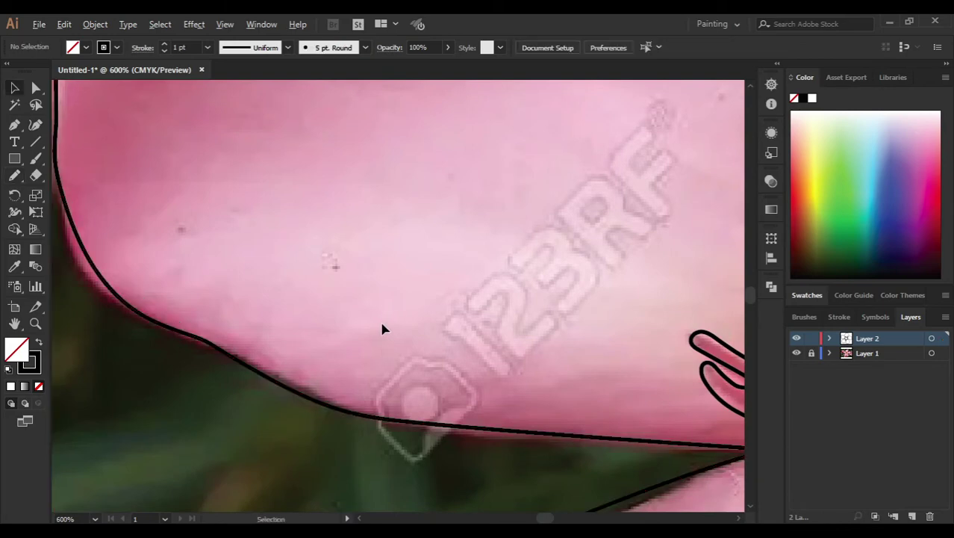
pyautogui.scroll(-2, 381, 328)
pyautogui.scroll(-1, 381, 327)
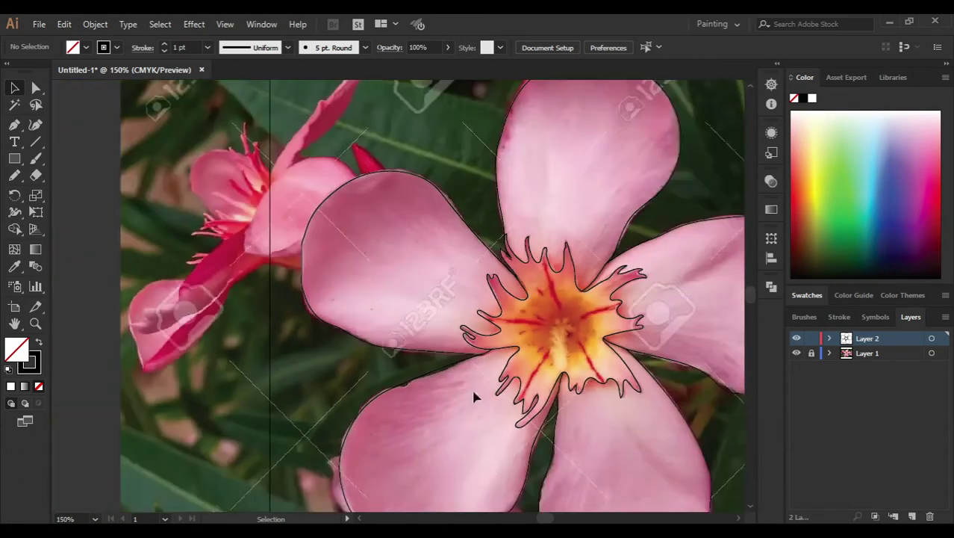
pyautogui.scroll(-1, 400, 327)
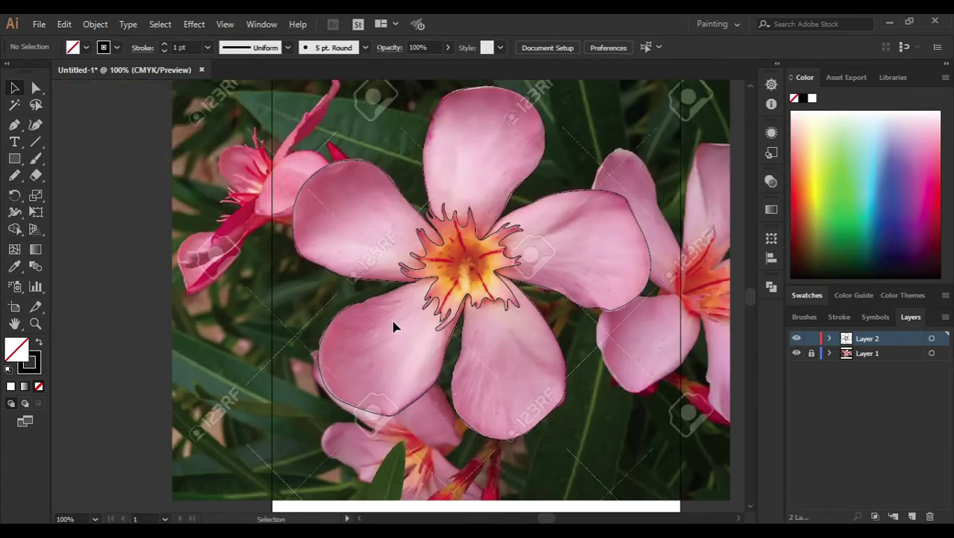
pyautogui.click(797, 354)
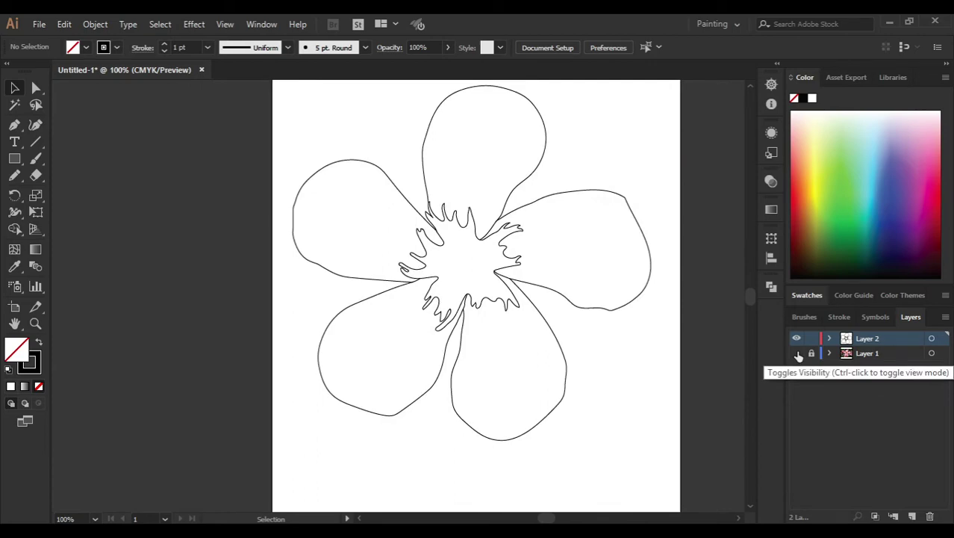
pyautogui.click(796, 353)
# Step: Trace a closed wavy pencil outline around the pale stamen column, down to the petal edge and over its top
pyautogui.scroll(4, 450, 241)
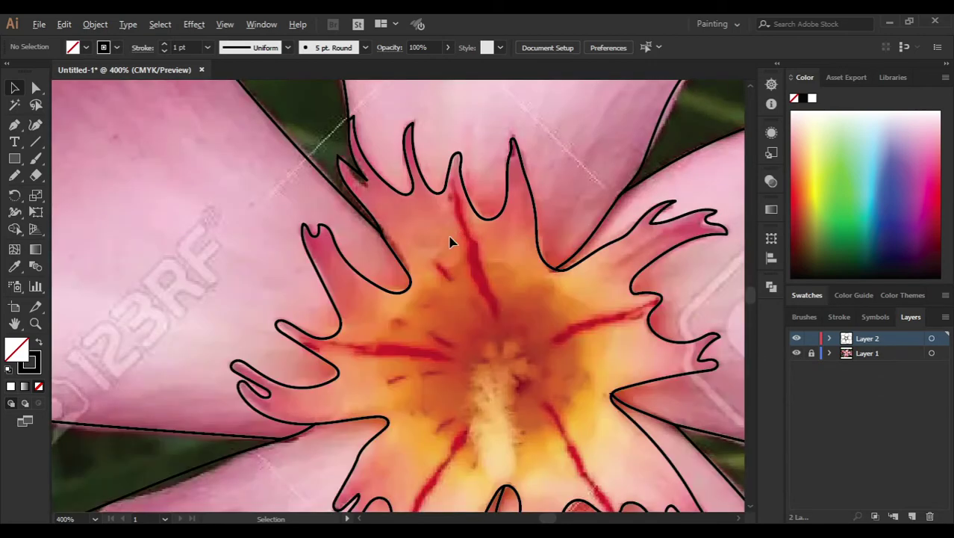
pyautogui.scroll(-2, 418, 285)
pyautogui.scroll(2, 435, 337)
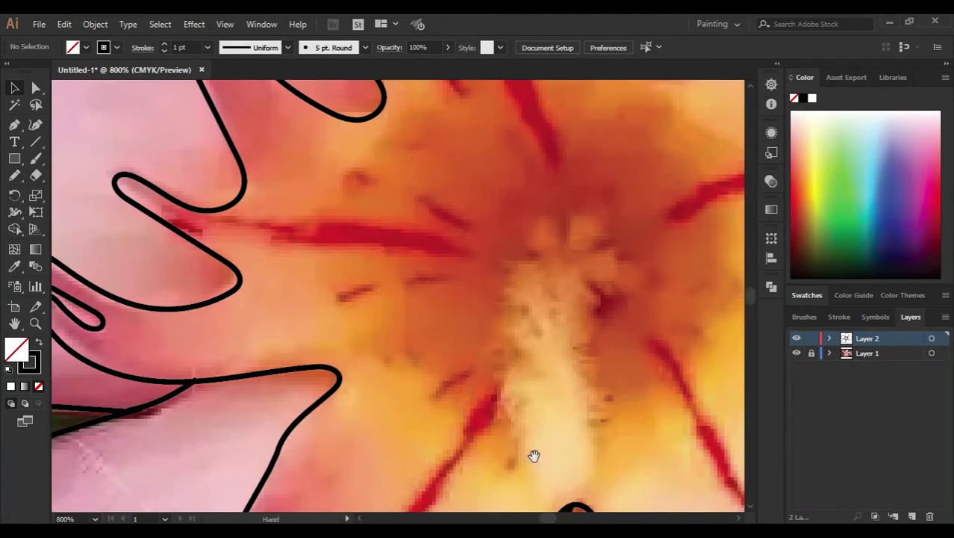
pyautogui.moveTo(534, 456); pyautogui.dragTo(375, 366)
pyautogui.press('n')
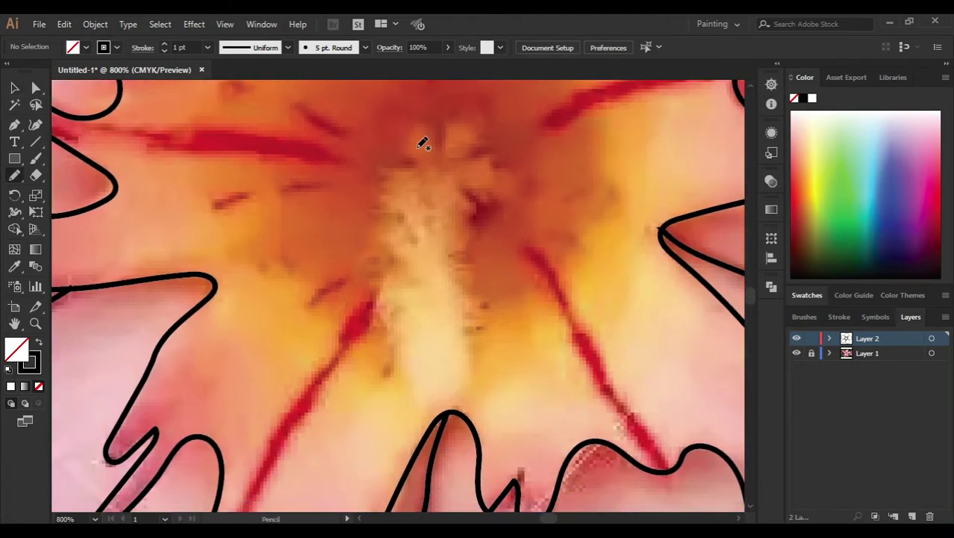
pyautogui.moveTo(393, 183); pyautogui.dragTo(382, 297)
pyautogui.moveTo(382, 297)
pyautogui.mouseDown()
pyautogui.moveTo(448, 410)
pyautogui.moveTo(482, 198)
pyautogui.mouseUp()
pyautogui.moveTo(501, 156)
pyautogui.mouseDown()
pyautogui.moveTo(470, 147)
pyautogui.moveTo(452, 127)
pyautogui.moveTo(413, 148)
pyautogui.mouseUp()
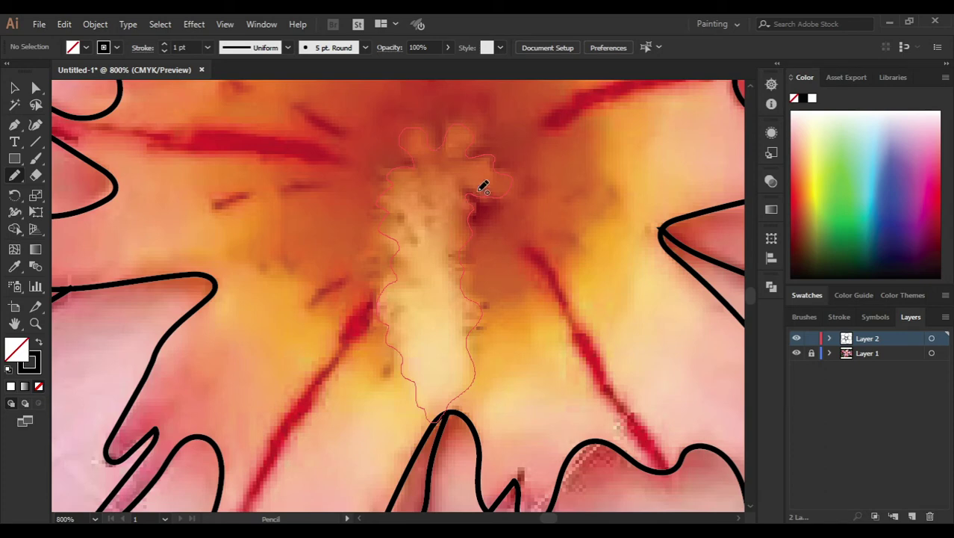
pyautogui.keyDown('ctrl'); pyautogui.click(424, 330); pyautogui.keyUp('ctrl')
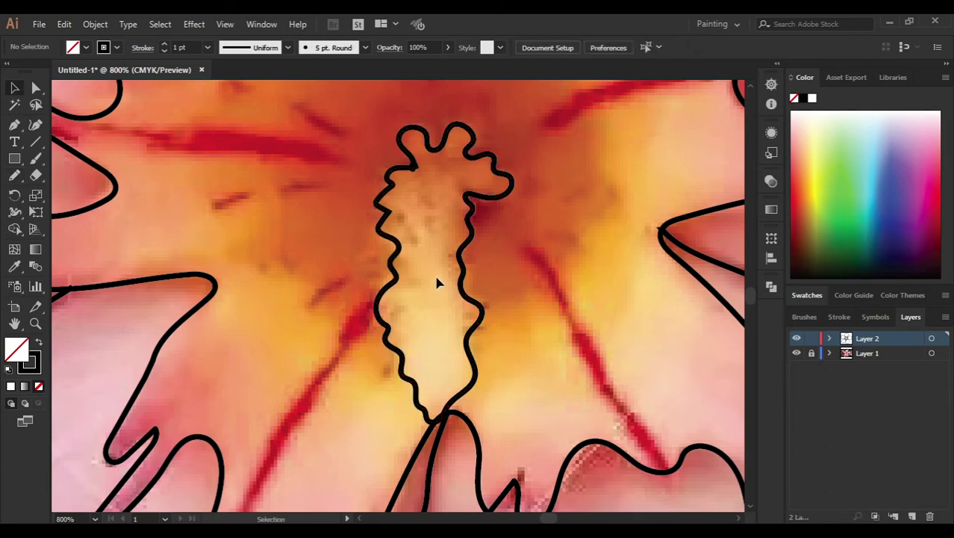
# Step: Select and inspect the new stamen outline path, then deselect it
pyautogui.keyDown('ctrl'); pyautogui.click(410, 171); pyautogui.keyUp('ctrl')
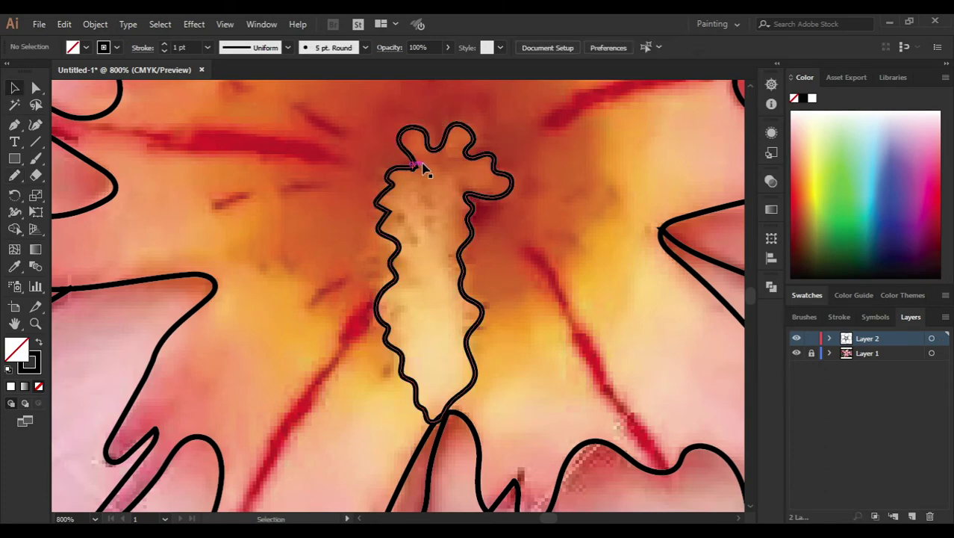
pyautogui.keyDown('ctrl'); pyautogui.click(423, 164); pyautogui.keyUp('ctrl')
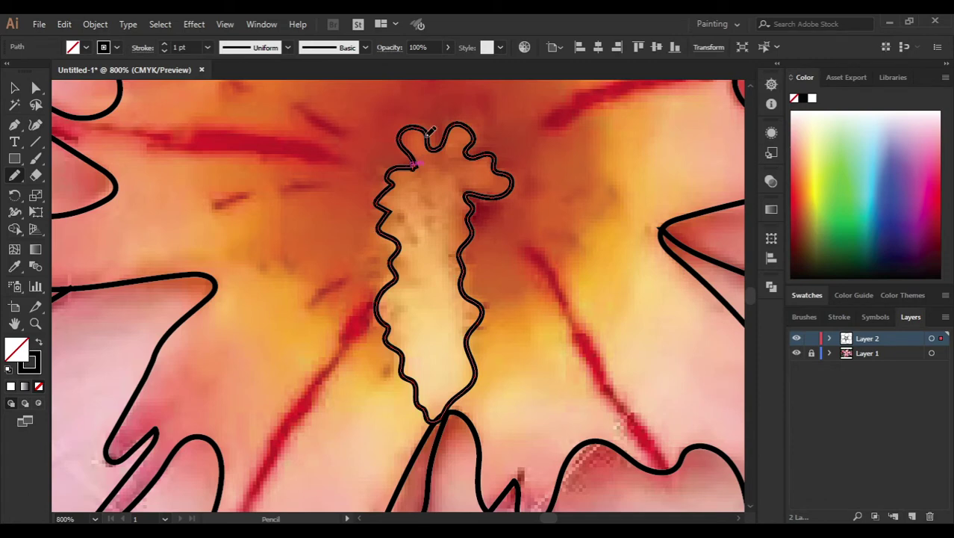
pyautogui.keyDown('ctrl'); pyautogui.click(428, 289); pyautogui.keyUp('ctrl')
pyautogui.moveTo(428, 288)
pyautogui.mouseDown()
pyautogui.moveTo(465, 287)
pyautogui.moveTo(473, 224)
pyautogui.moveTo(432, 187)
pyautogui.mouseUp()
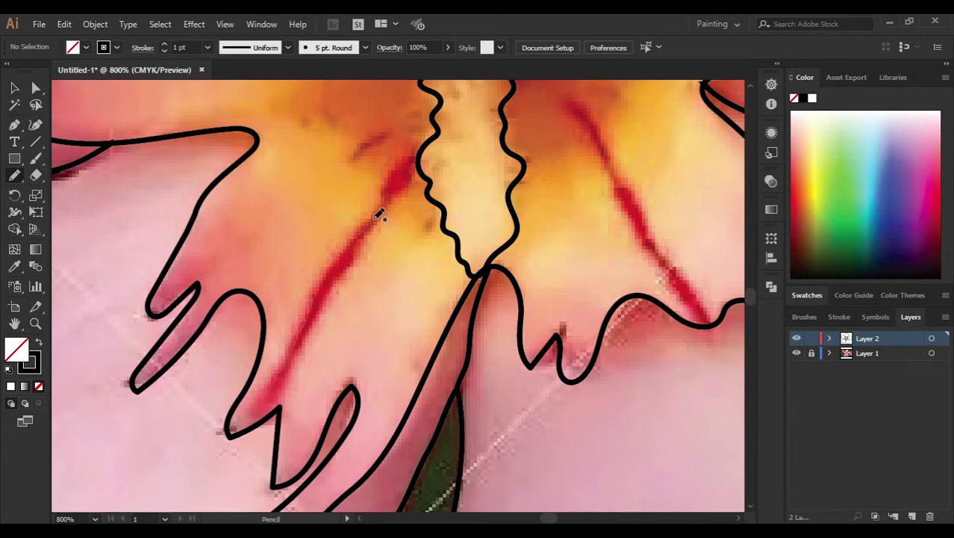
# Step: Draw pencil veins up the central red streak and along the right-hand red streak
pyautogui.moveTo(382, 199); pyautogui.dragTo(417, 162)
pyautogui.moveTo(484, 144); pyautogui.dragTo(315, 324)
pyautogui.moveTo(550, 486); pyautogui.dragTo(468, 352)
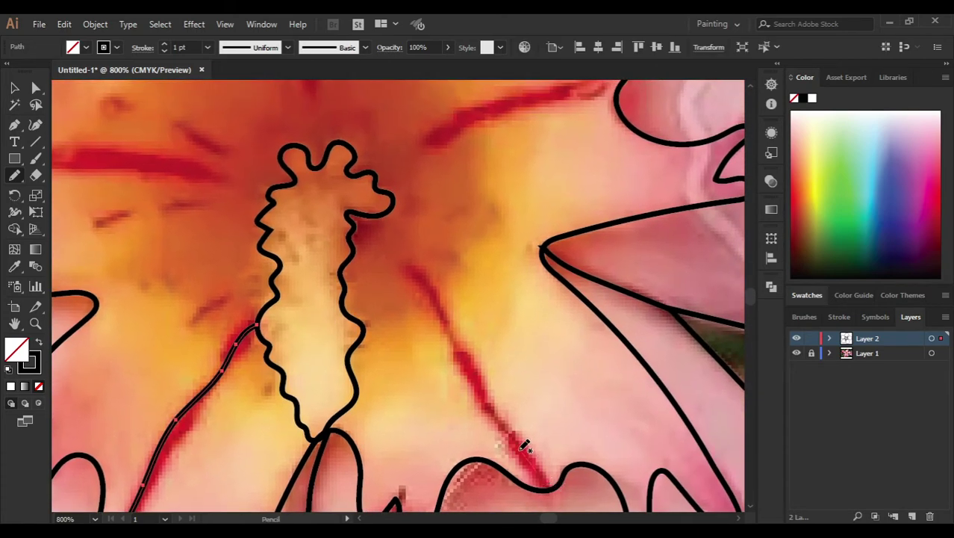
pyautogui.moveTo(442, 299); pyautogui.dragTo(407, 257)
pyautogui.moveTo(435, 217); pyautogui.dragTo(499, 296)
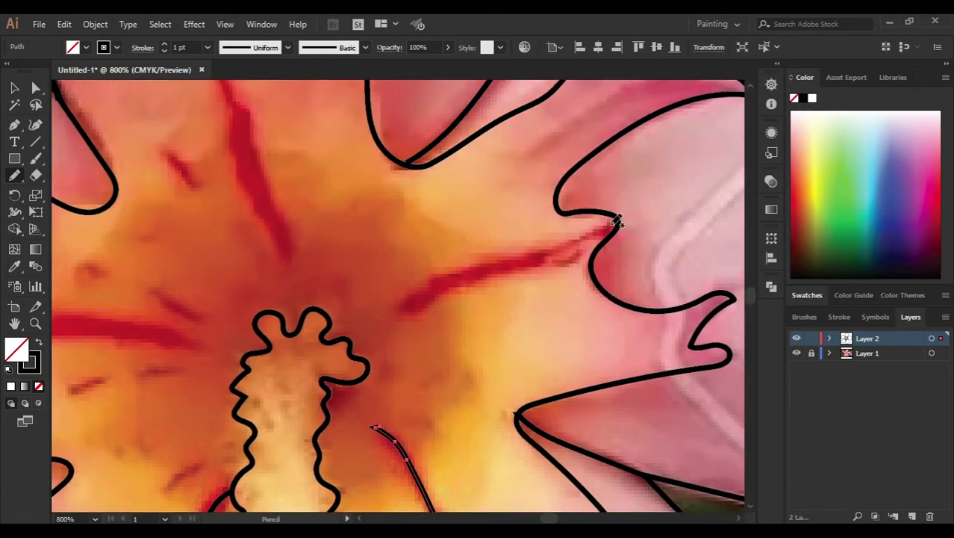
pyautogui.moveTo(609, 225)
pyautogui.mouseDown()
pyautogui.moveTo(472, 268)
pyautogui.moveTo(420, 309)
pyautogui.mouseUp()
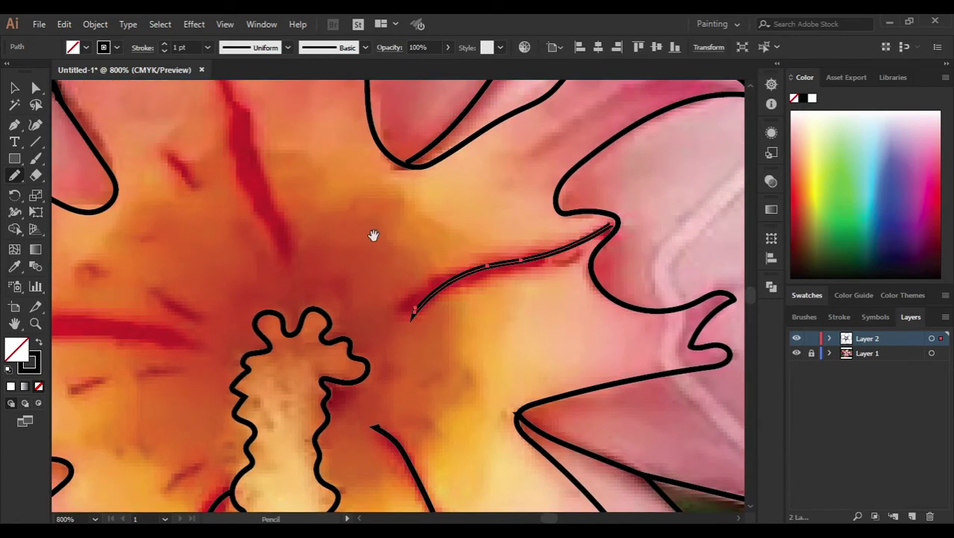
# Step: Add veins down the upper and left red streaks, plus short strokes near the top and below
pyautogui.moveTo(372, 234); pyautogui.dragTo(434, 381)
pyautogui.moveTo(268, 154); pyautogui.dragTo(355, 391)
pyautogui.moveTo(275, 397); pyautogui.dragTo(352, 270)
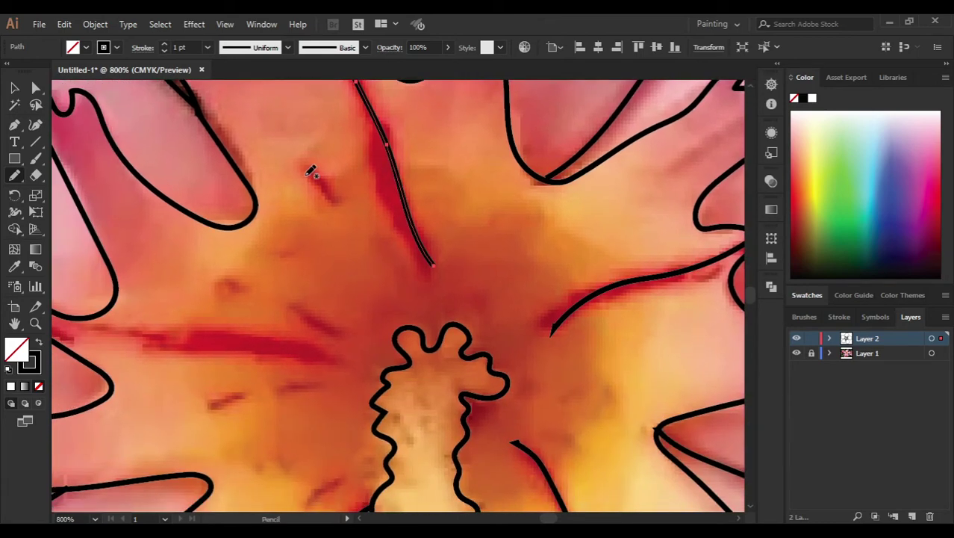
pyautogui.moveTo(306, 170); pyautogui.dragTo(338, 200)
pyautogui.moveTo(126, 346)
pyautogui.mouseDown()
pyautogui.moveTo(251, 373)
pyautogui.moveTo(461, 377)
pyautogui.moveTo(499, 394)
pyautogui.mouseUp()
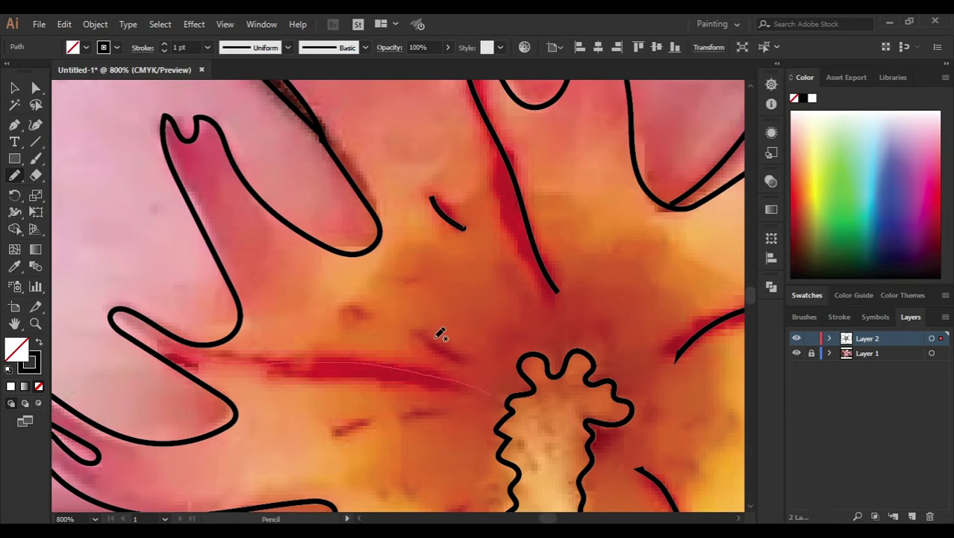
pyautogui.moveTo(409, 327); pyautogui.dragTo(464, 354)
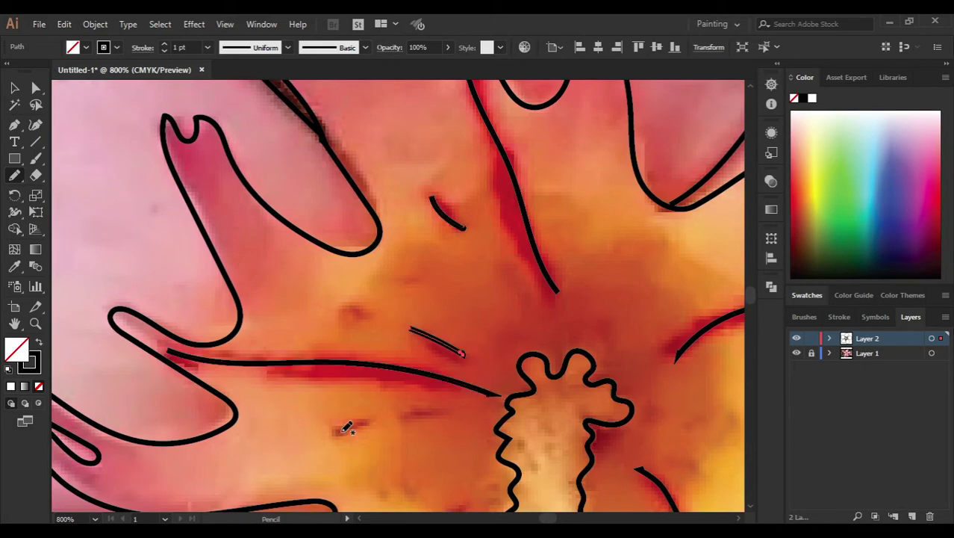
pyautogui.moveTo(341, 427); pyautogui.dragTo(450, 390)
# Step: Nudge the long vein's end toward the stamen with the Direct Selection tool
pyautogui.moveTo(440, 424); pyautogui.dragTo(279, 290)
pyautogui.moveTo(229, 269); pyautogui.dragTo(173, 322)
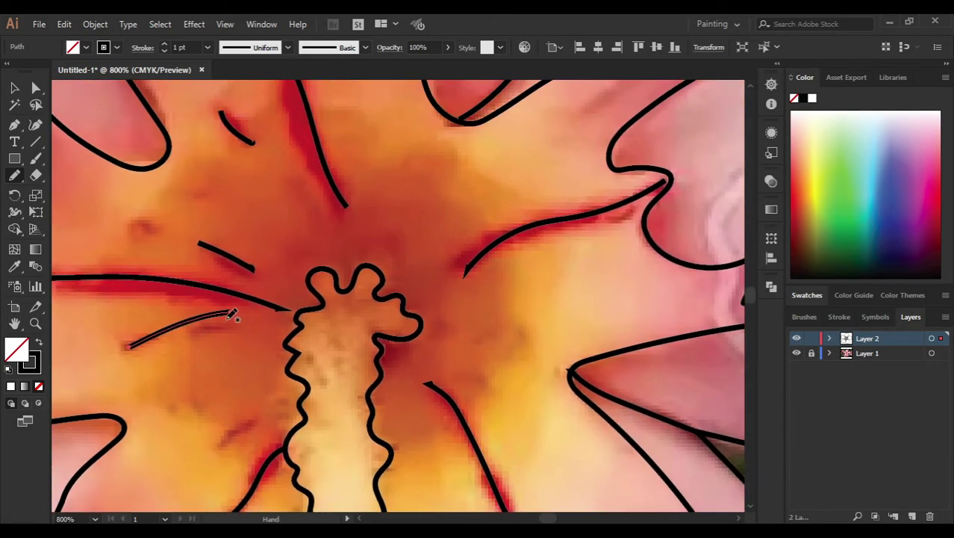
pyautogui.press('a')
pyautogui.moveTo(275, 312)
pyautogui.mouseDown()
pyautogui.moveTo(274, 328)
pyautogui.moveTo(277, 320)
pyautogui.mouseUp()
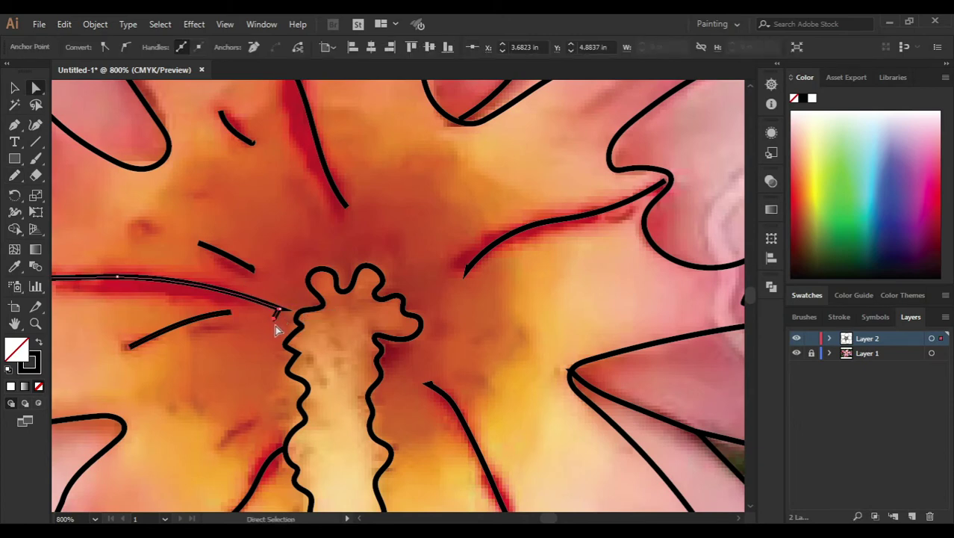
# Step: Drag the upper vein's end anchor into place and shorten the small upper vein stroke
pyautogui.click(431, 385)
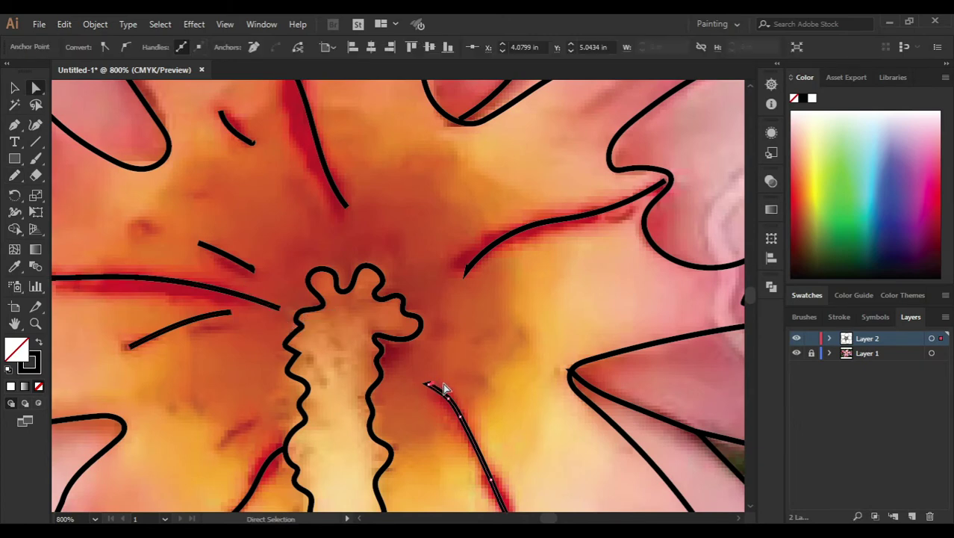
pyautogui.click(475, 320)
pyautogui.moveTo(466, 268); pyautogui.dragTo(463, 344)
pyautogui.click(457, 308)
pyautogui.click(304, 228)
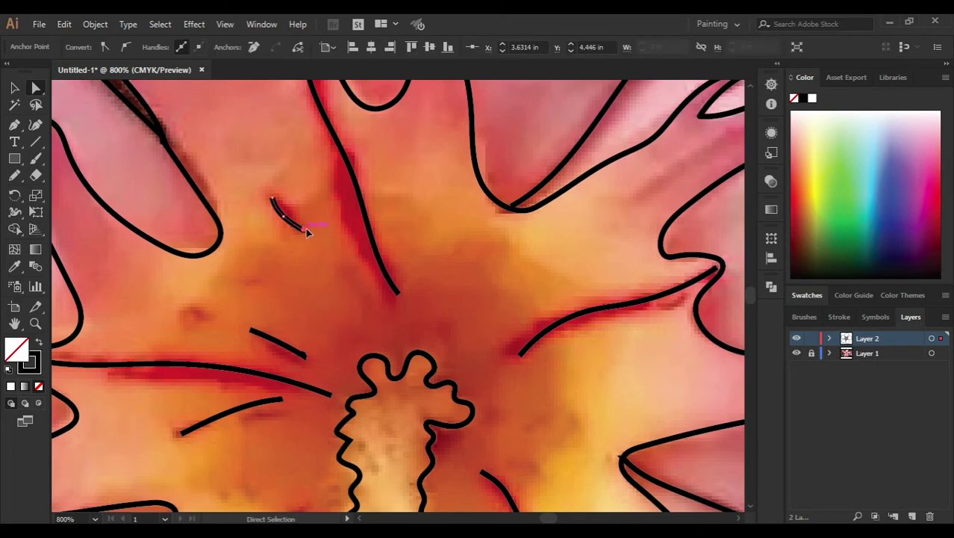
pyautogui.moveTo(305, 229)
pyautogui.mouseDown()
pyautogui.moveTo(315, 254)
pyautogui.moveTo(364, 240)
pyautogui.mouseUp()
pyautogui.click(316, 255)
# Step: Reshape a lower-left petal tip by dragging its anchor points
pyautogui.moveTo(430, 407); pyautogui.dragTo(409, 200)
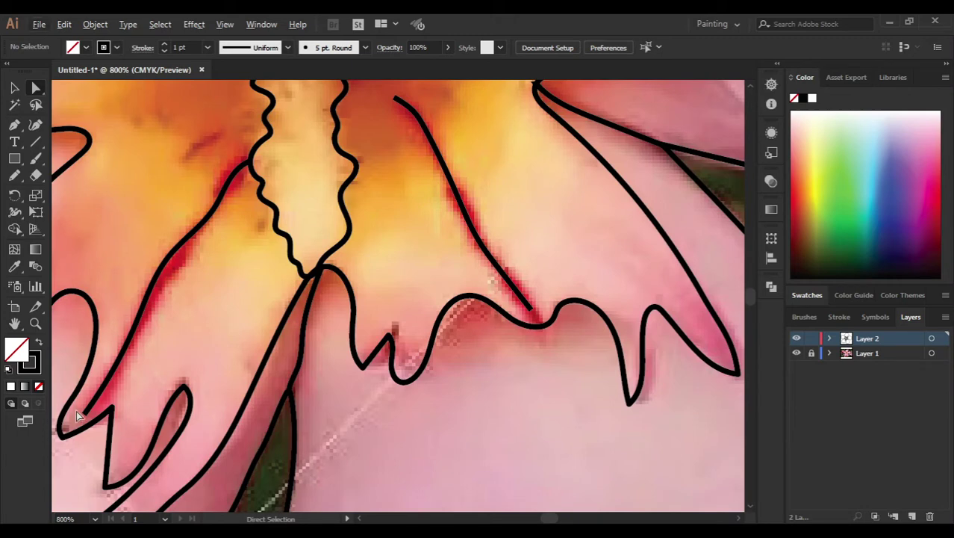
pyautogui.moveTo(77, 410); pyautogui.dragTo(76, 432)
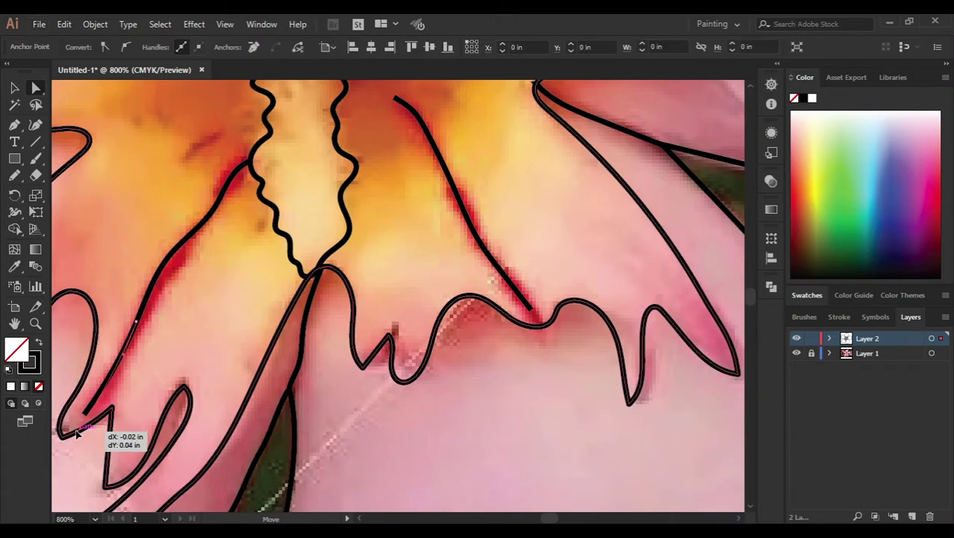
pyautogui.click(128, 390)
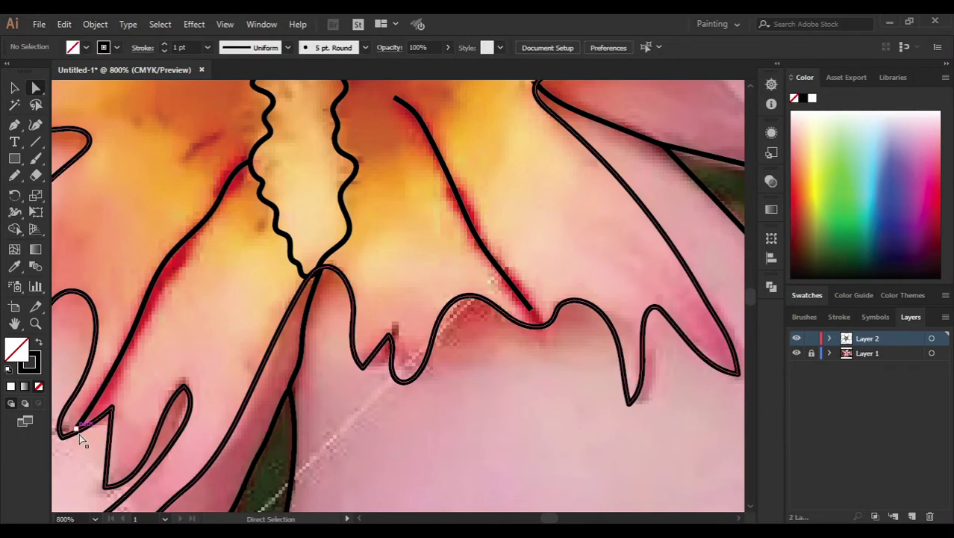
pyautogui.moveTo(80, 434)
pyautogui.mouseDown()
pyautogui.moveTo(65, 433)
pyautogui.moveTo(433, 436)
pyautogui.mouseUp()
pyautogui.press('v')
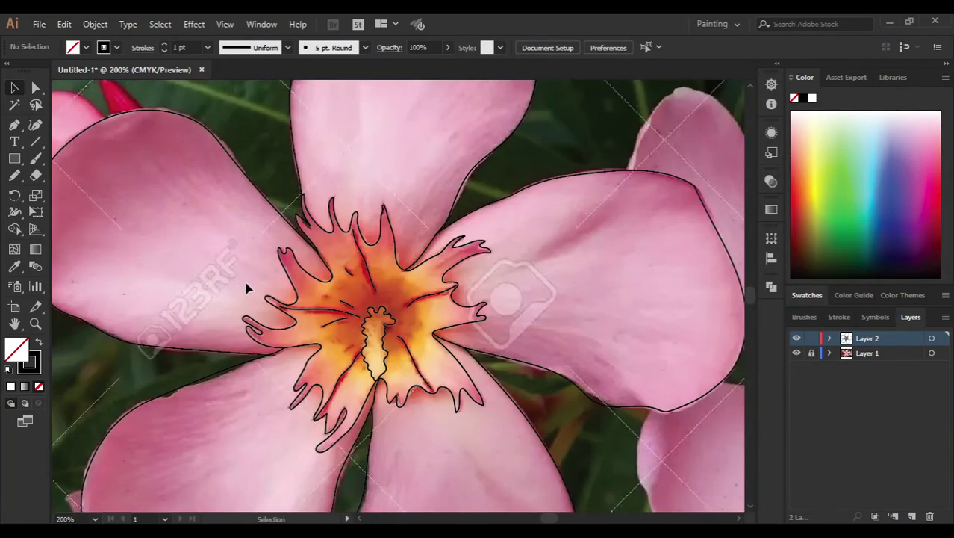
# Step: Zoom out to the full page with the reference photo hidden
pyautogui.hotkey('ctrl', '-')
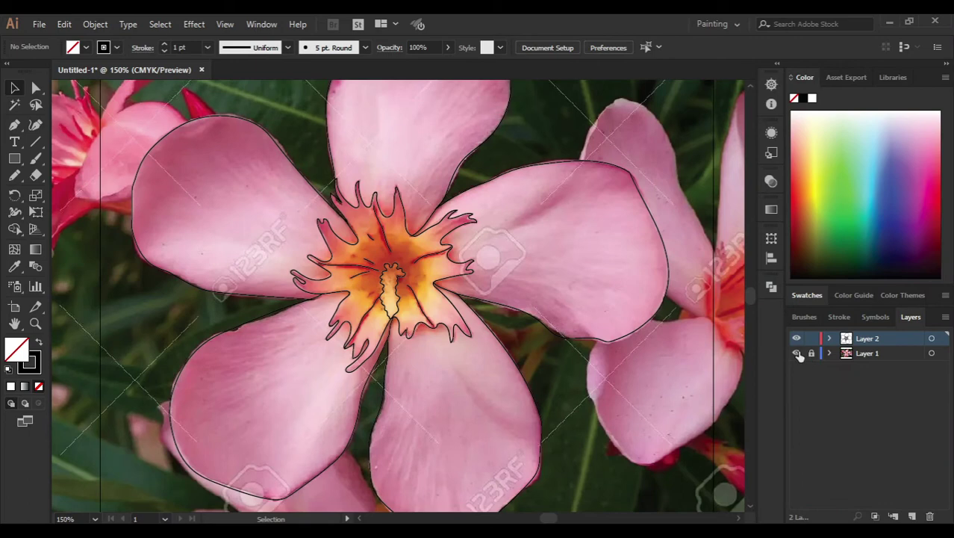
pyautogui.click(796, 353)
pyautogui.hotkey('ctrl', '-')
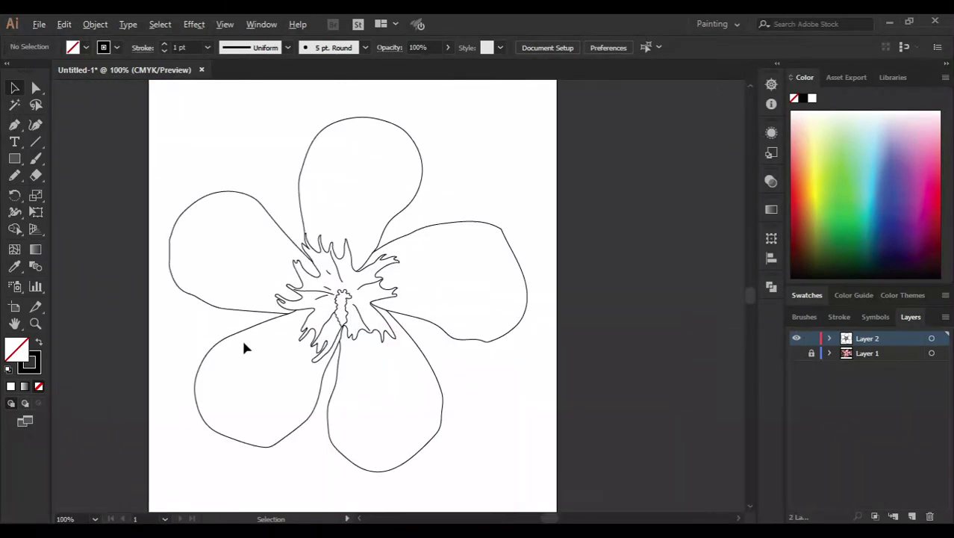
pyautogui.moveTo(502, 446); pyautogui.dragTo(567, 432)
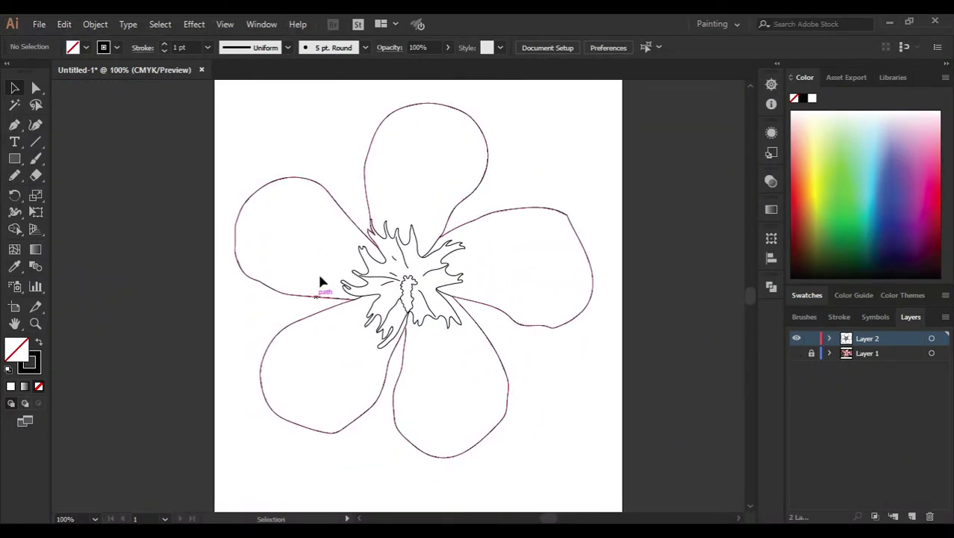
# Step: Set the flower outline's stroke colour to pure black 000000, then show the photo layer again
pyautogui.click(238, 254)
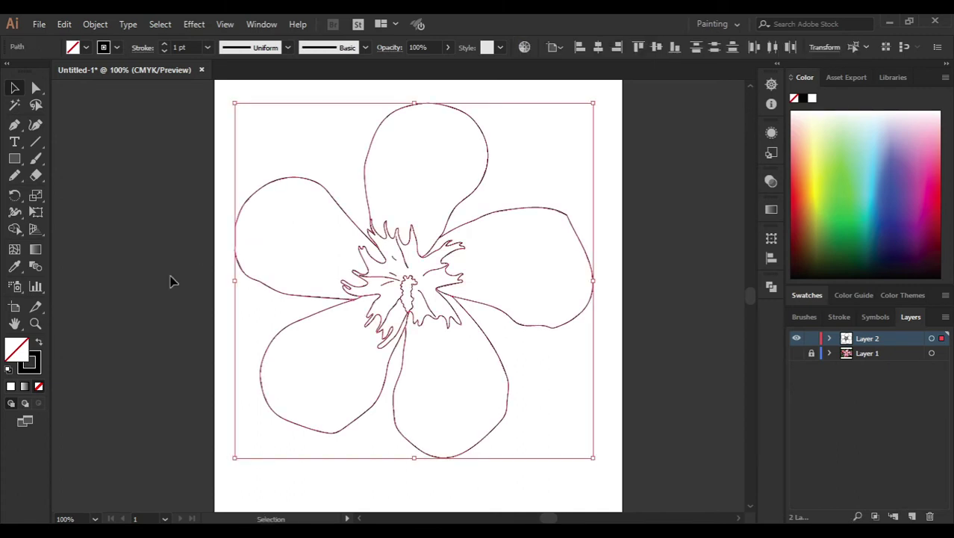
pyautogui.doubleClick(33, 373)
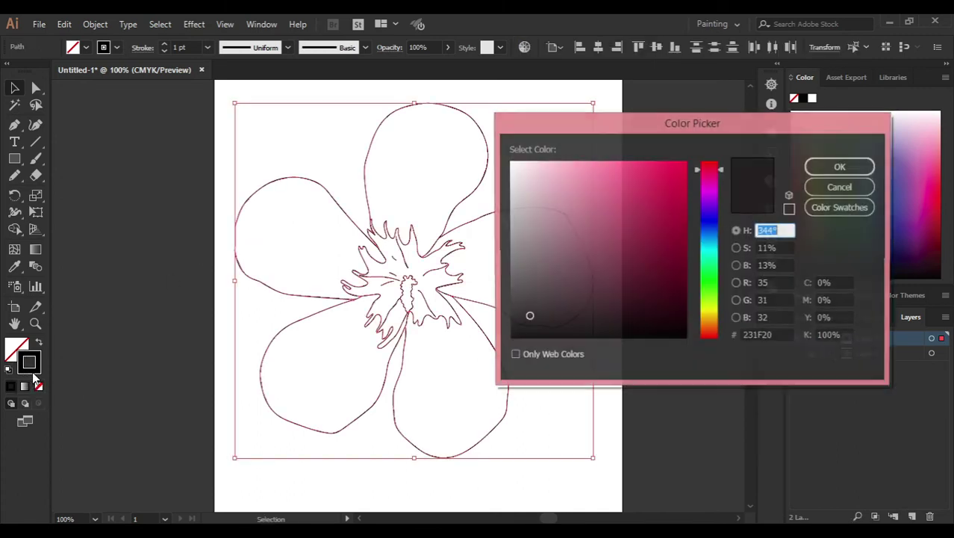
pyautogui.moveTo(529, 319); pyautogui.dragTo(531, 345)
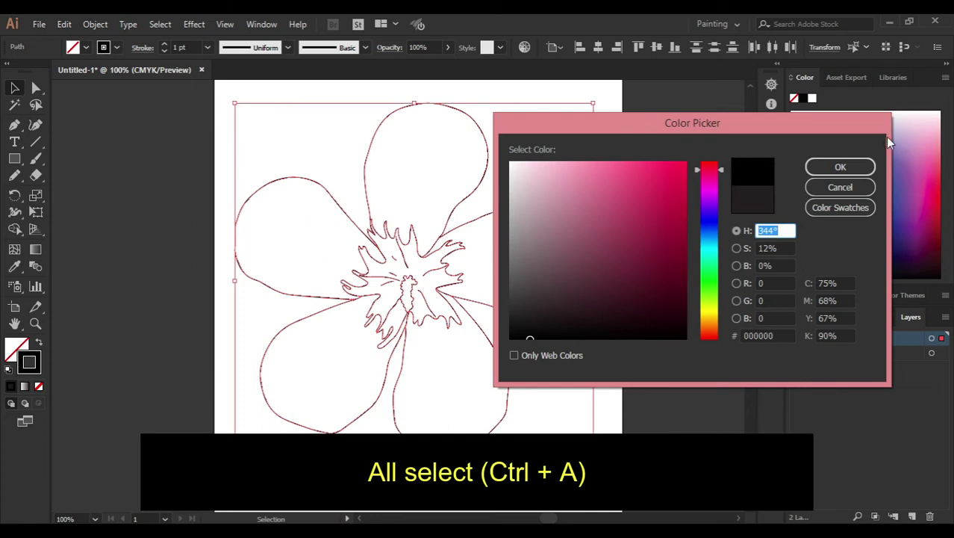
pyautogui.click(856, 164)
pyautogui.click(527, 398)
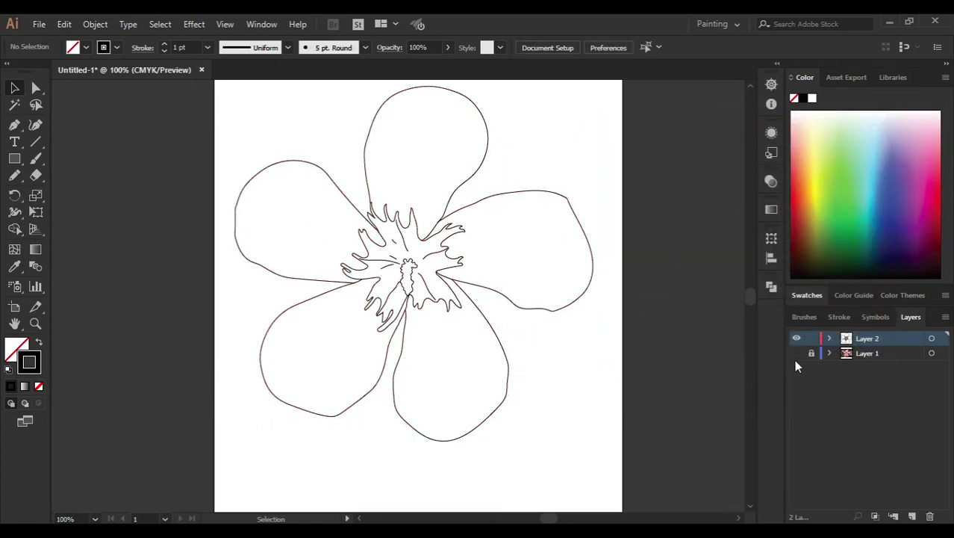
pyautogui.click(796, 353)
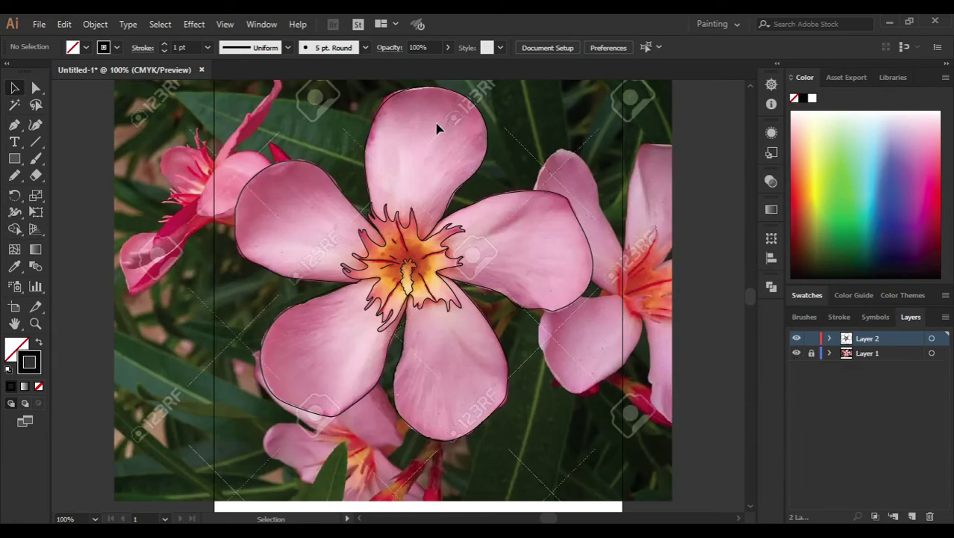
# Step: Zoom in on the flower's throat and trace a wavy pencil line down its left side
pyautogui.keyDown('alt'); pyautogui.scroll(2, 437, 128); pyautogui.keyUp('alt')
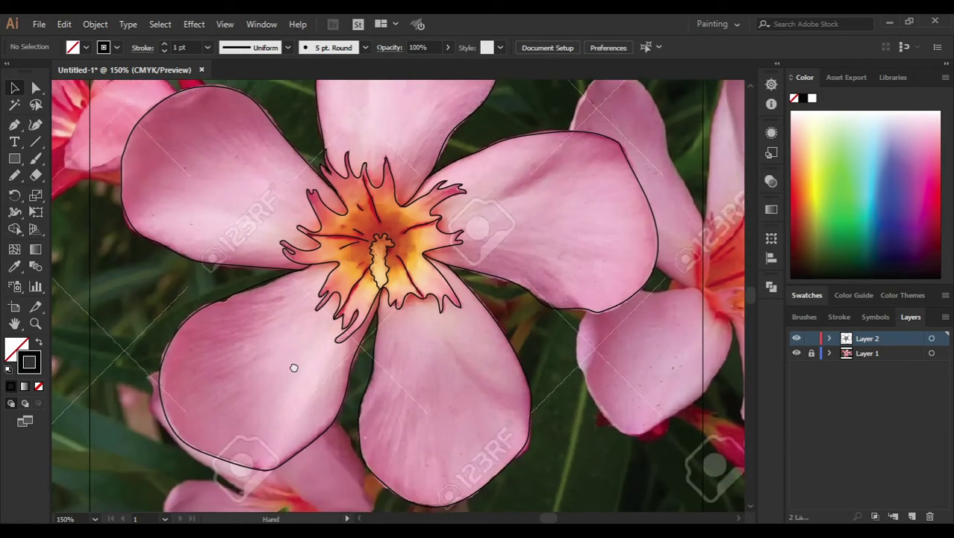
pyautogui.moveTo(300, 435); pyautogui.dragTo(293, 366)
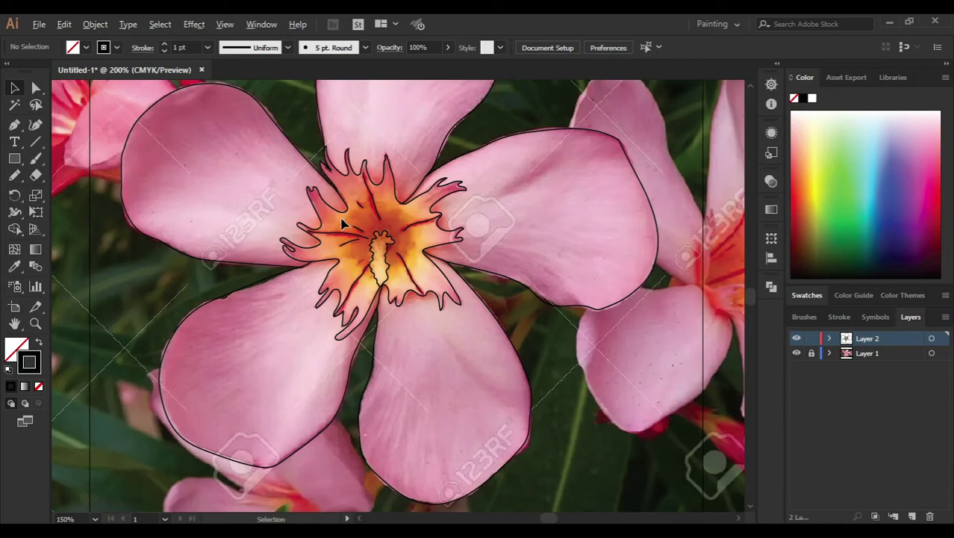
pyautogui.keyDown('alt'); pyautogui.scroll(1, 341, 223); pyautogui.keyUp('alt')
pyautogui.keyDown('alt'); pyautogui.scroll(1, 341, 222); pyautogui.keyUp('alt')
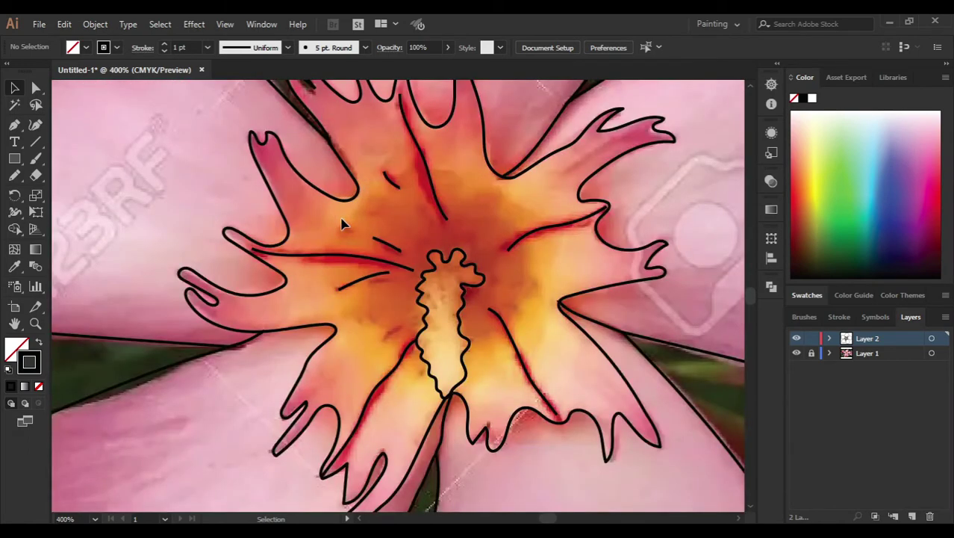
pyautogui.press('n')
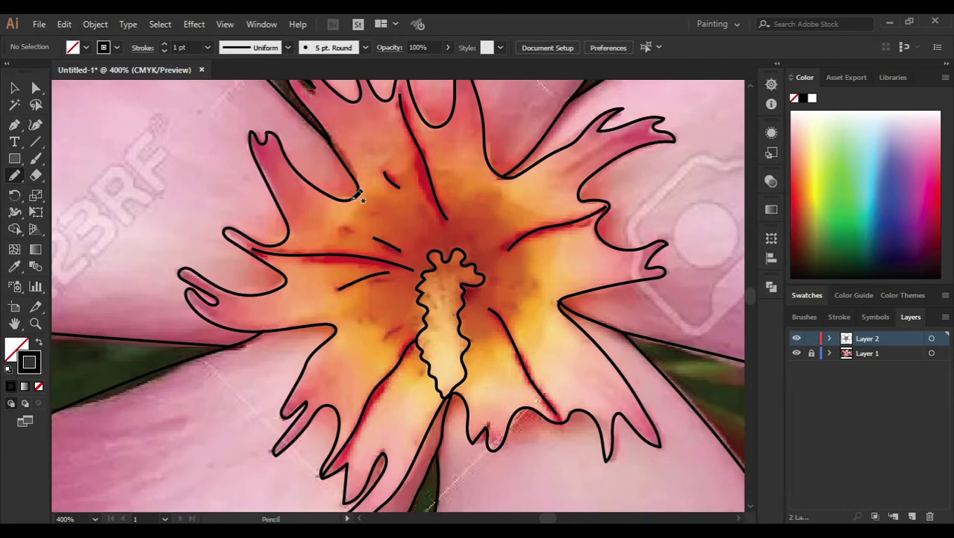
pyautogui.moveTo(328, 246)
pyautogui.mouseDown()
pyautogui.moveTo(397, 359)
pyautogui.moveTo(425, 385)
pyautogui.mouseUp()
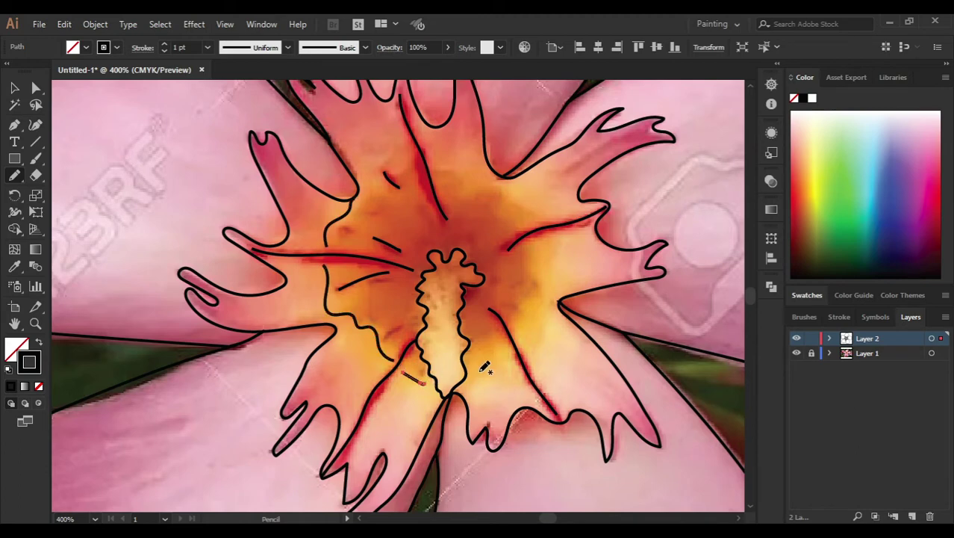
pyautogui.hotkey('ctrl', 'z')
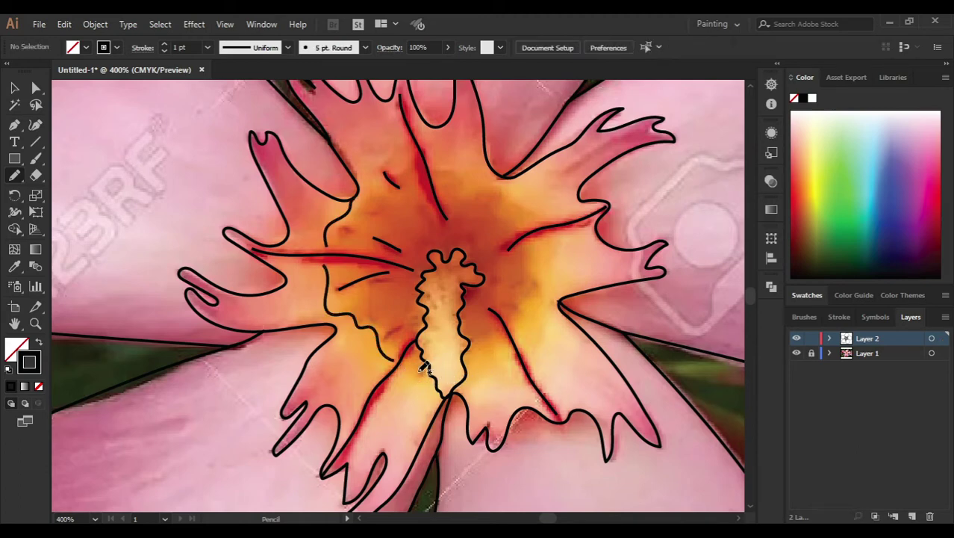
# Step: Trace wavy lines below the stamen, up the throat's right side and across its top
pyautogui.moveTo(400, 373); pyautogui.dragTo(440, 390)
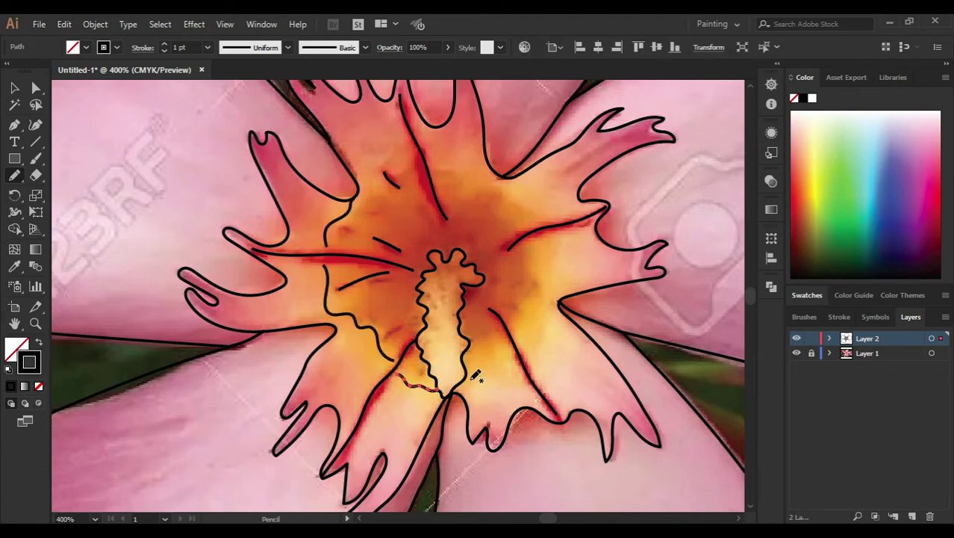
pyautogui.moveTo(497, 358)
pyautogui.mouseDown()
pyautogui.moveTo(514, 349)
pyautogui.moveTo(537, 306)
pyautogui.mouseUp()
pyautogui.moveTo(546, 266); pyautogui.dragTo(549, 226)
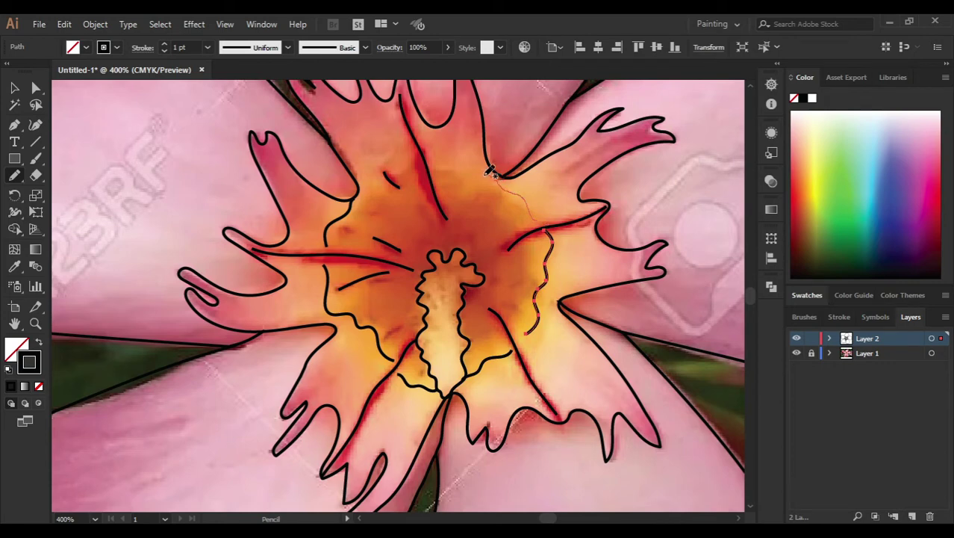
pyautogui.moveTo(521, 191)
pyautogui.mouseDown()
pyautogui.moveTo(424, 157)
pyautogui.moveTo(364, 179)
pyautogui.mouseUp()
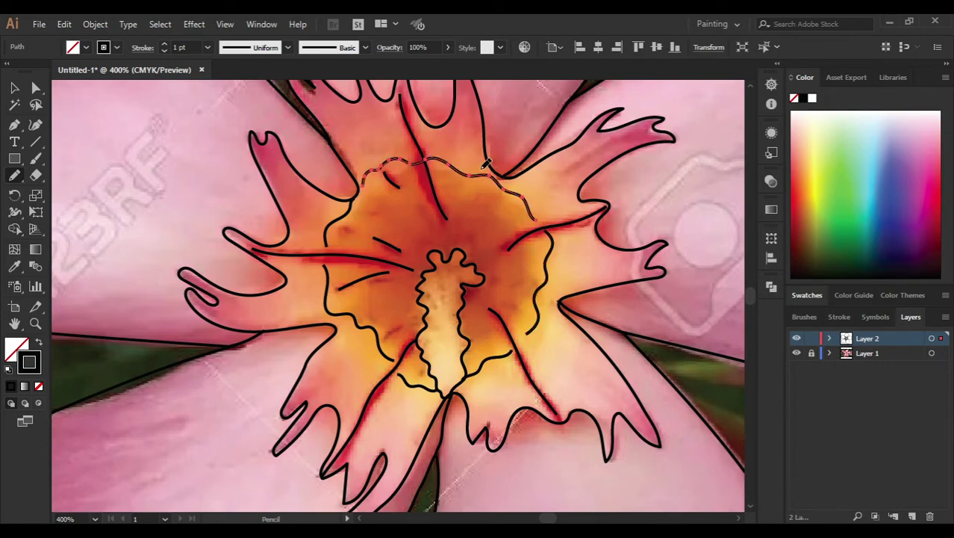
pyautogui.press('v')
pyautogui.click(469, 193)
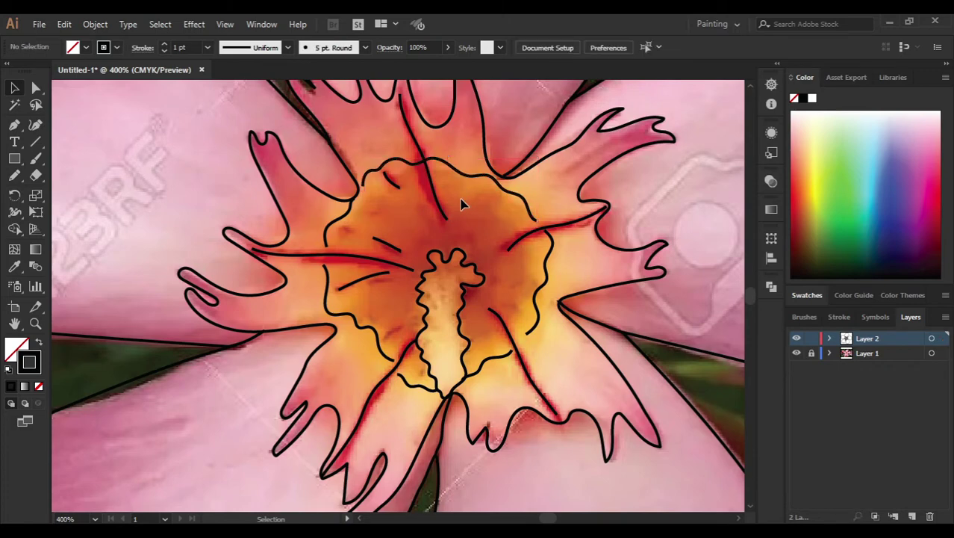
pyautogui.scroll(-1, 456, 179)
# Step: Give the five wavy throat lines the tapered Width Profile 1
pyautogui.click(471, 171)
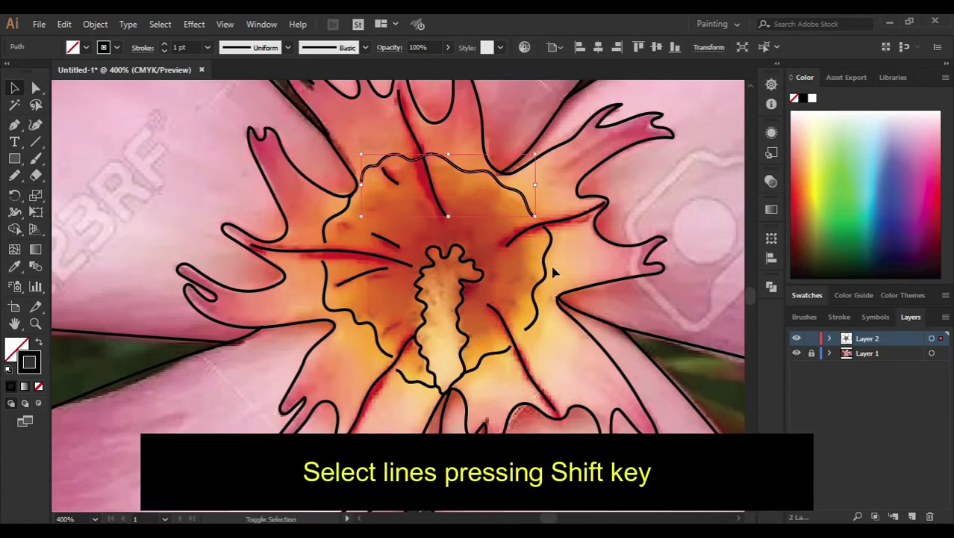
pyautogui.keyDown('shift'); pyautogui.click(528, 282); pyautogui.keyUp('shift')
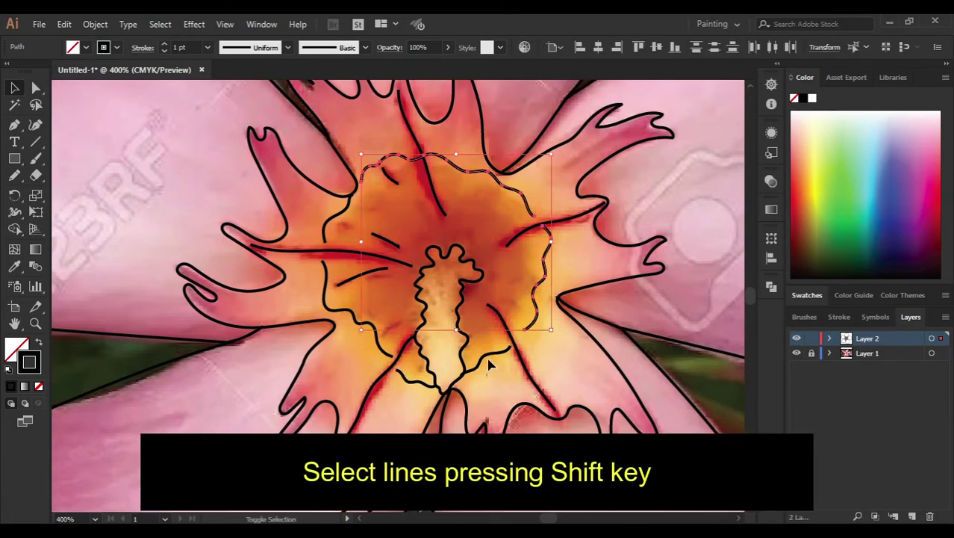
pyautogui.keyDown('shift'); pyautogui.click(443, 375); pyautogui.keyUp('shift')
pyautogui.keyDown('shift'); pyautogui.click(417, 367); pyautogui.keyUp('shift')
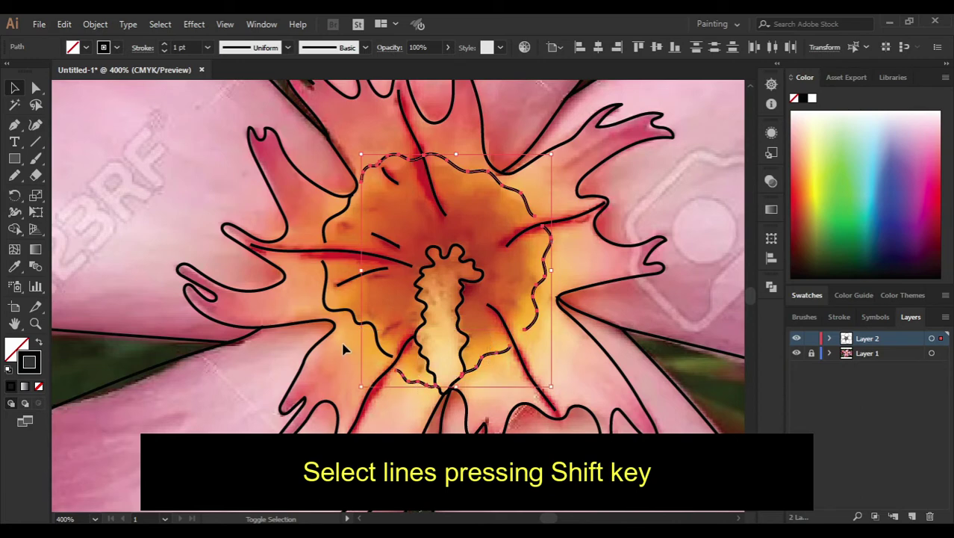
pyautogui.keyDown('shift'); pyautogui.click(356, 324); pyautogui.keyUp('shift')
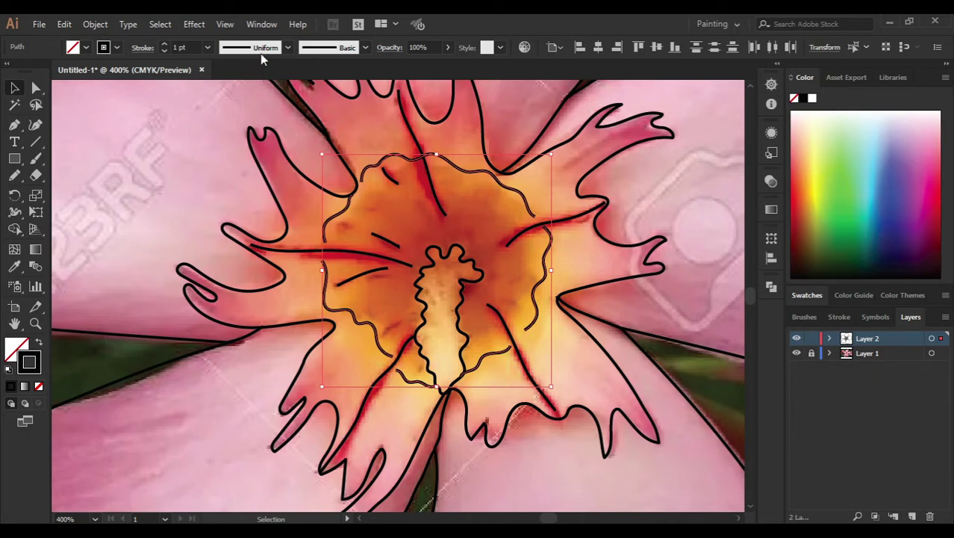
pyautogui.click(288, 47)
pyautogui.click(251, 96)
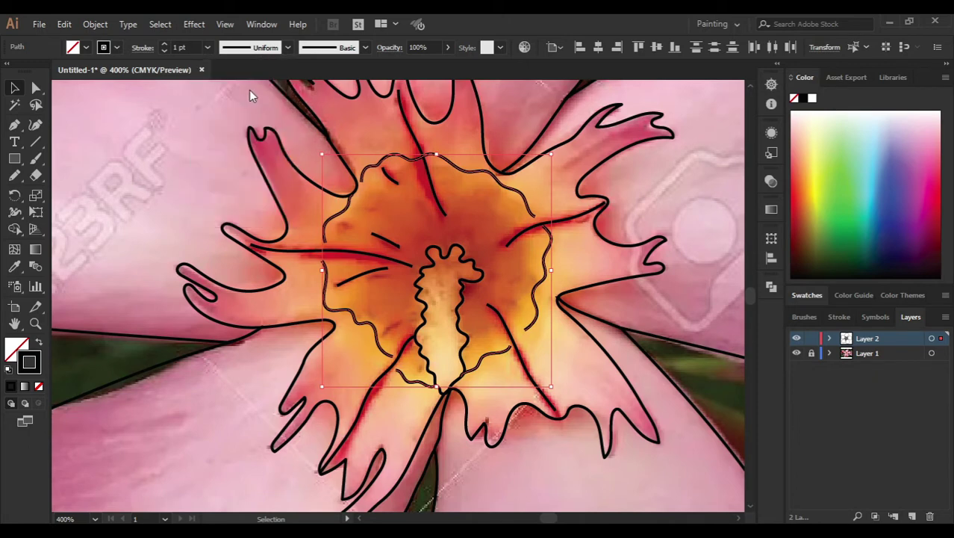
pyautogui.click(298, 211)
# Step: Apply the same tapered width profile to the seven vein strokes in the centre
pyautogui.click(399, 183)
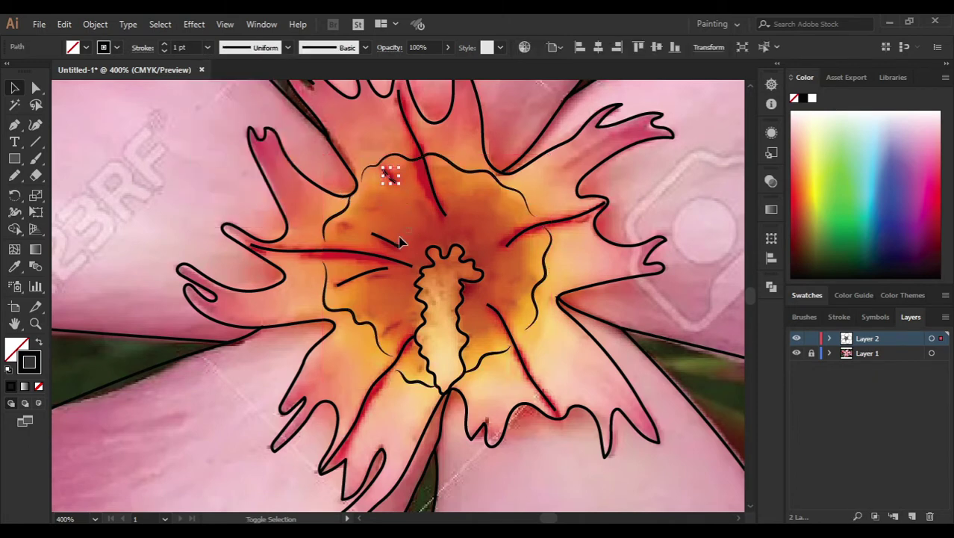
pyautogui.keyDown('shift'); pyautogui.click(384, 255); pyautogui.keyUp('shift')
pyautogui.keyDown('shift'); pyautogui.click(374, 272); pyautogui.keyUp('shift')
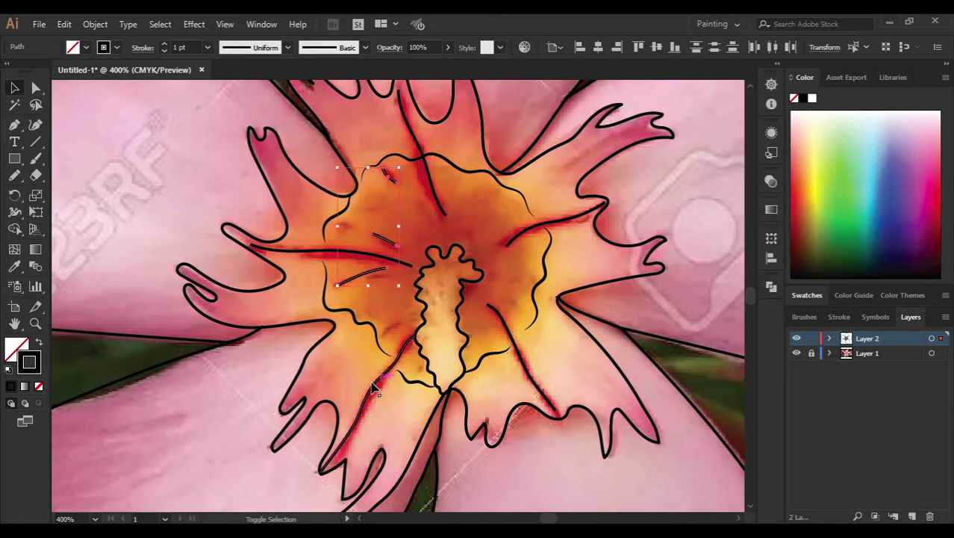
pyautogui.keyDown('shift'); pyautogui.click(445, 212); pyautogui.keyUp('shift')
pyautogui.keyDown('shift'); pyautogui.click(521, 251); pyautogui.keyUp('shift')
pyautogui.keyDown('shift'); pyautogui.click(493, 321); pyautogui.keyUp('shift')
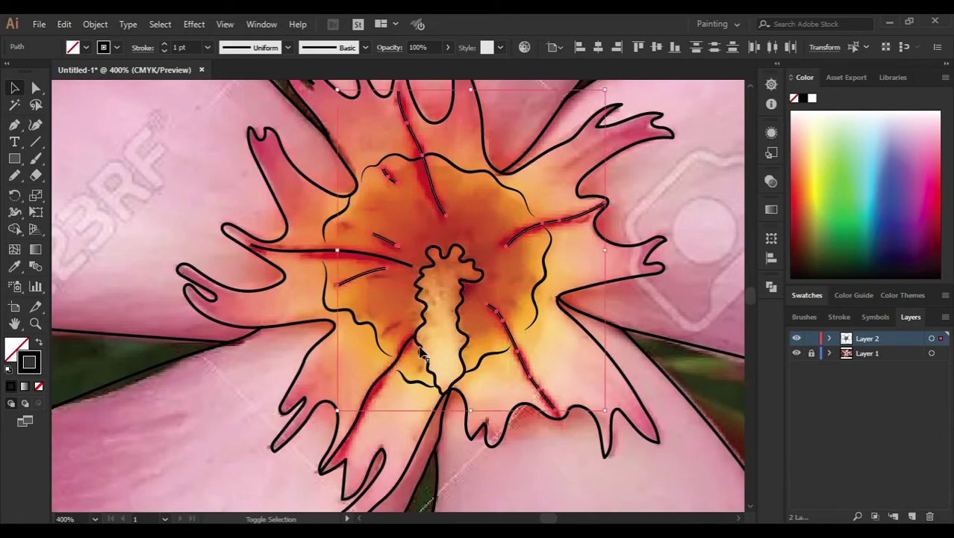
pyautogui.keyDown('shift'); pyautogui.click(408, 343); pyautogui.keyUp('shift')
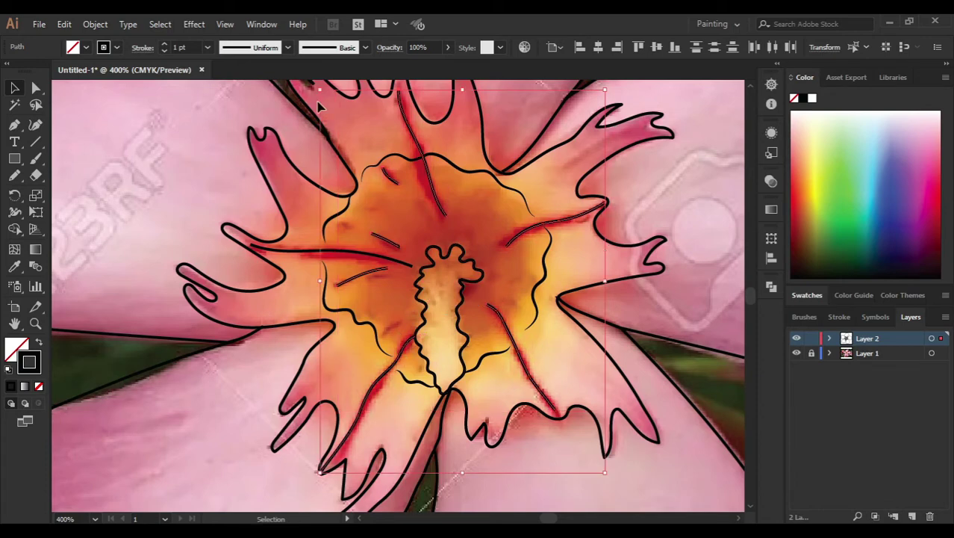
pyautogui.click(259, 49)
pyautogui.click(258, 94)
pyautogui.click(427, 232)
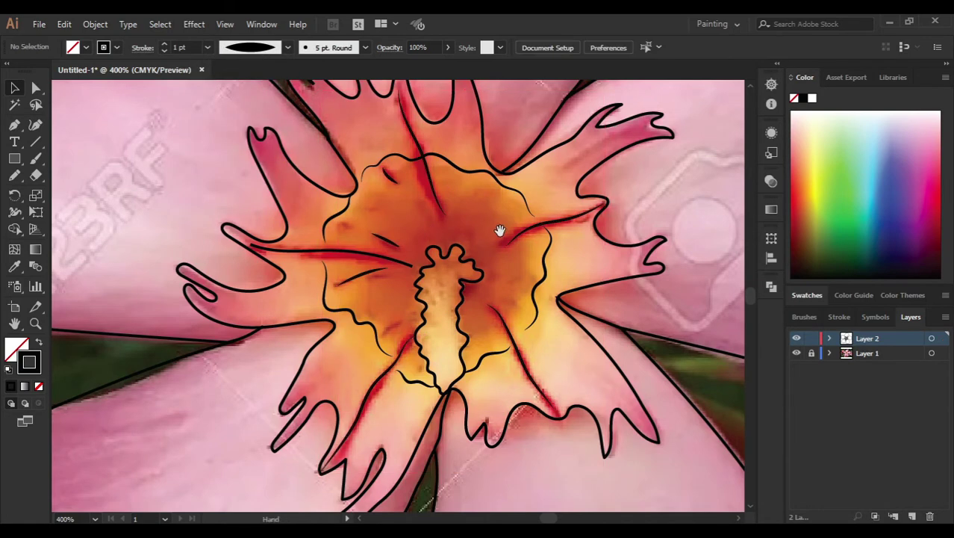
pyautogui.moveTo(497, 228); pyautogui.dragTo(469, 174)
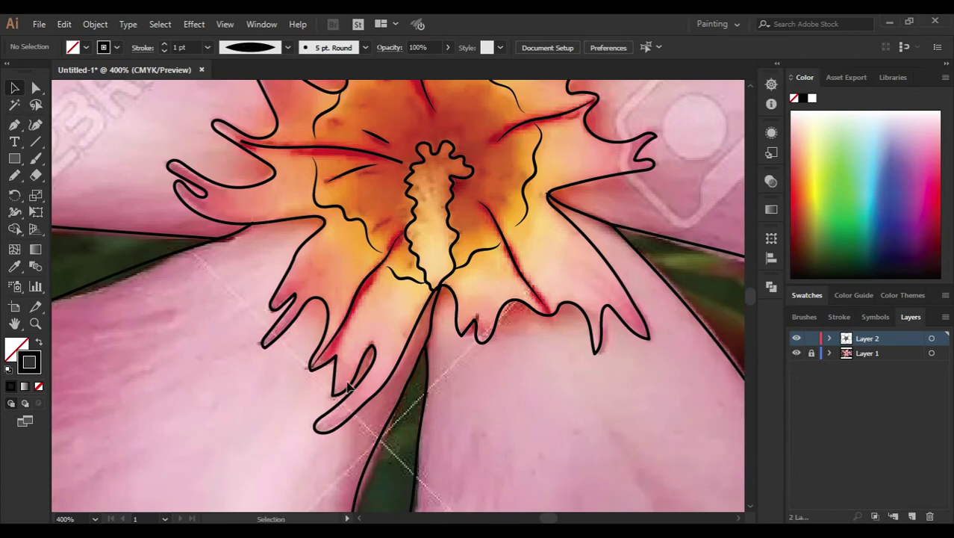
# Step: Redraw part of the lower petal's inner outline with the Pencil
pyautogui.click(351, 358)
pyautogui.press('n')
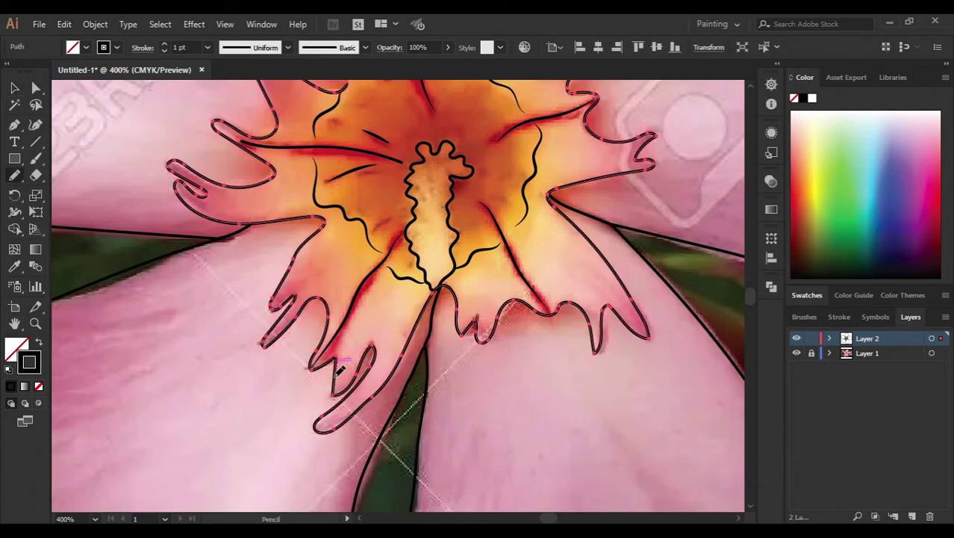
pyautogui.moveTo(339, 387); pyautogui.dragTo(372, 356)
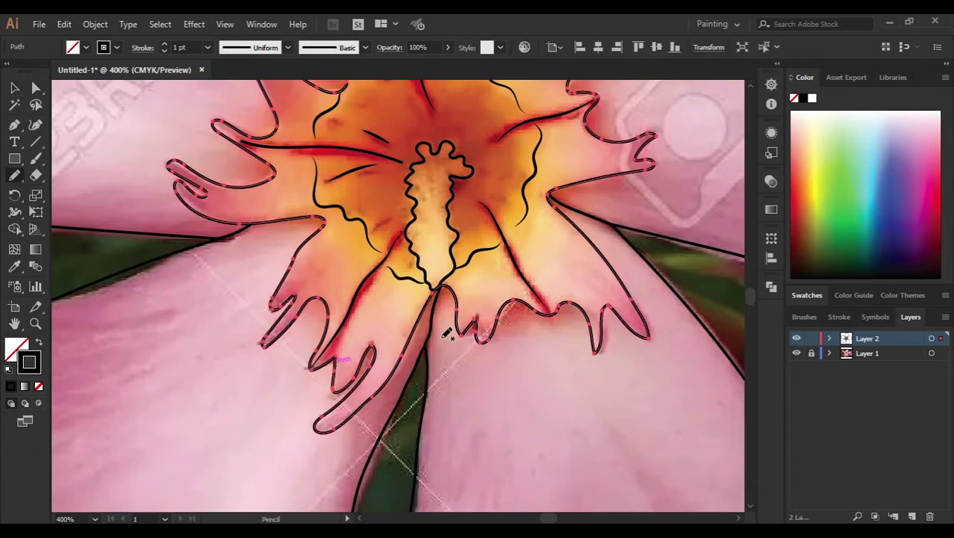
pyautogui.press('v')
pyautogui.press('n')
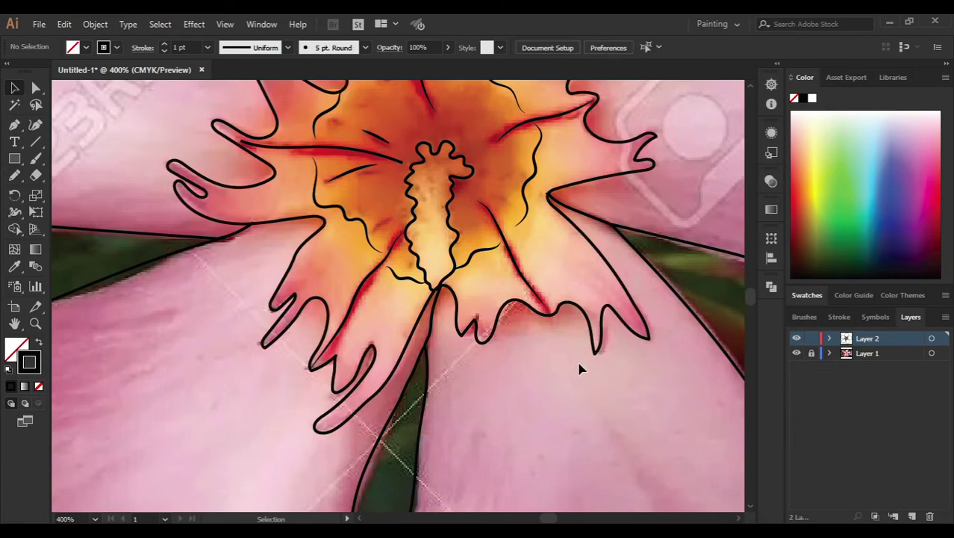
pyautogui.press('v')
pyautogui.click(617, 355)
# Step: Retouch the outline near the right petal's tip with short pencil strokes
pyautogui.press('n')
pyautogui.moveTo(627, 343)
pyautogui.mouseDown()
pyautogui.moveTo(647, 323)
pyautogui.moveTo(632, 336)
pyautogui.mouseUp()
pyautogui.press('v')
pyautogui.click(647, 329)
pyautogui.press('n')
pyautogui.moveTo(650, 321); pyautogui.dragTo(641, 336)
pyautogui.press('v')
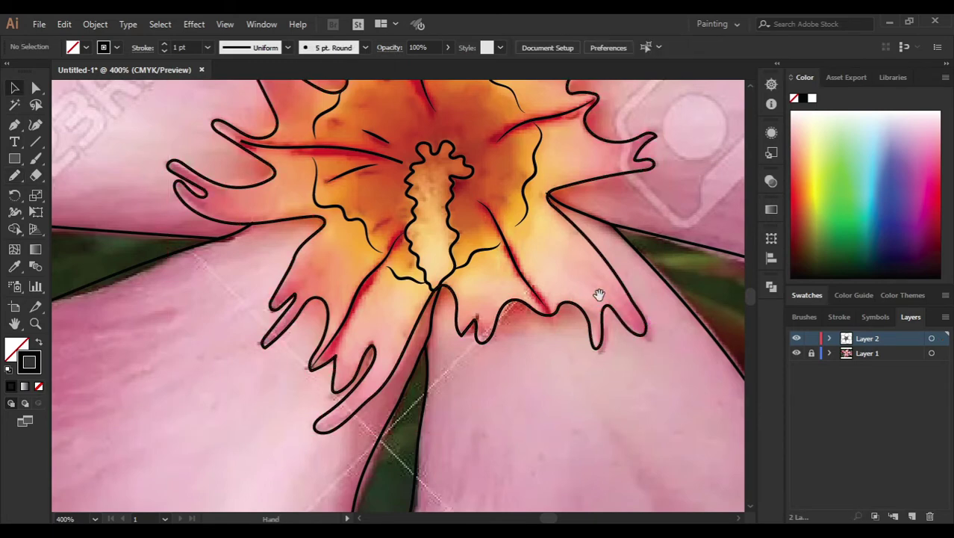
# Step: Pan across the upper petals and flower centre, check a vein line, then zoom out to 200%
pyautogui.scroll(4, 597, 298)
pyautogui.click(665, 282)
pyautogui.press('n')
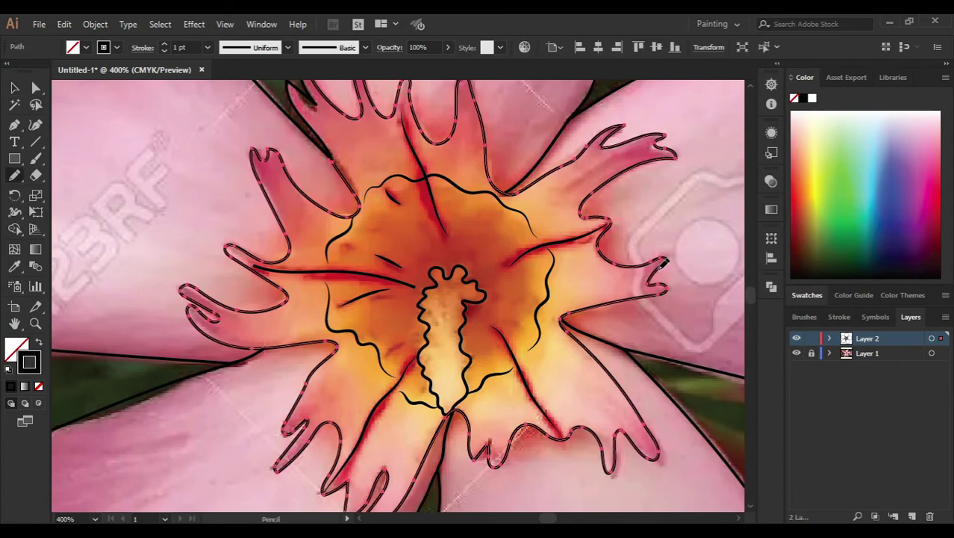
pyautogui.press('v')
pyautogui.moveTo(607, 277); pyautogui.dragTo(622, 356)
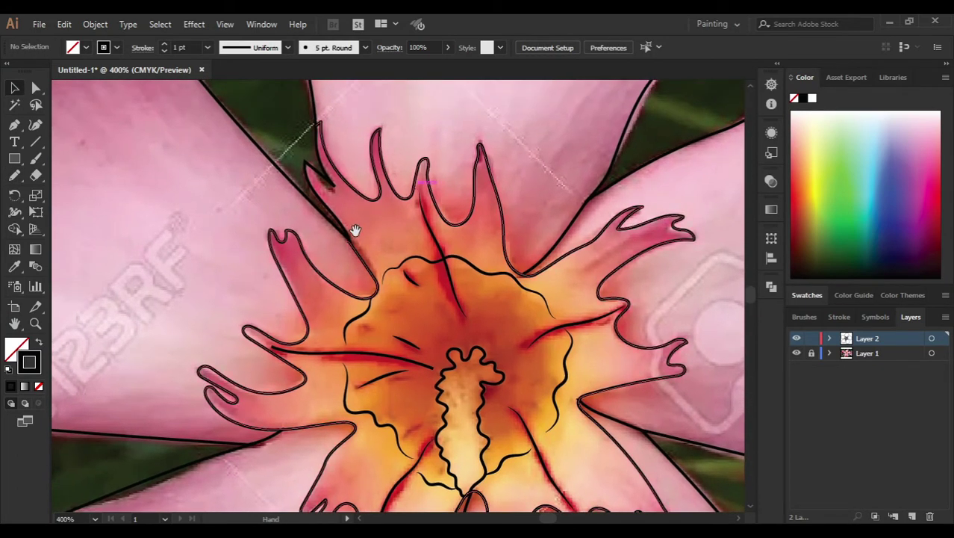
pyautogui.moveTo(351, 228); pyautogui.dragTo(377, 112)
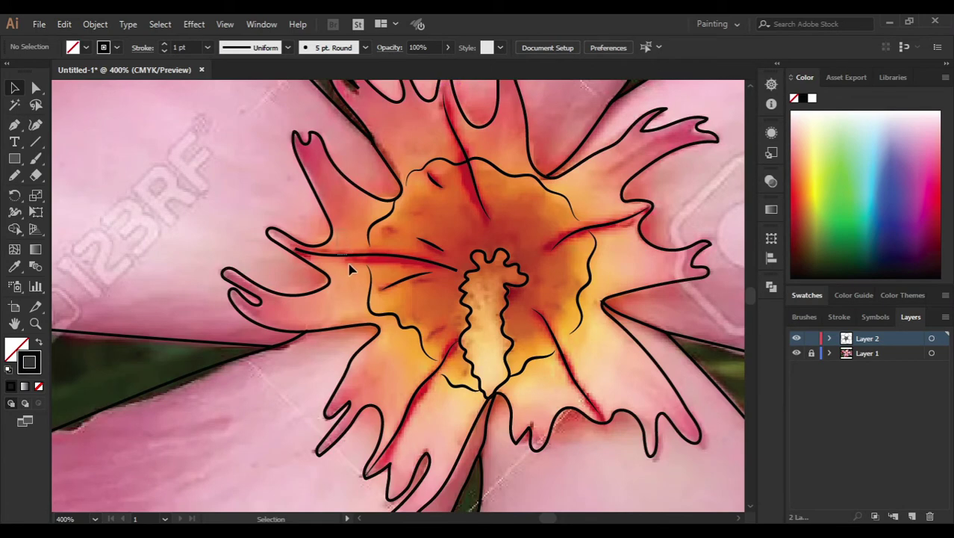
pyautogui.click(348, 256)
pyautogui.click(228, 258)
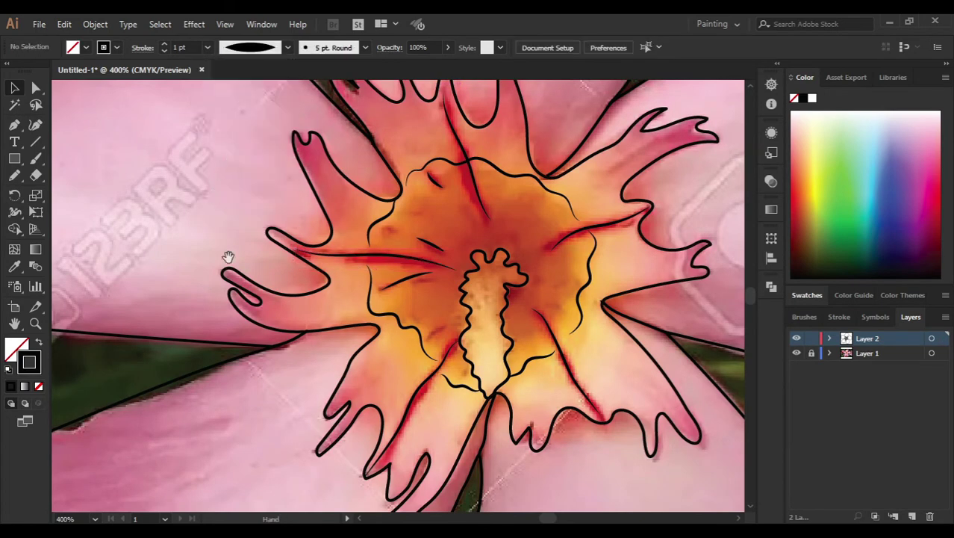
pyautogui.moveTo(228, 257)
pyautogui.mouseDown()
pyautogui.moveTo(211, 240)
pyautogui.moveTo(256, 291)
pyautogui.mouseUp()
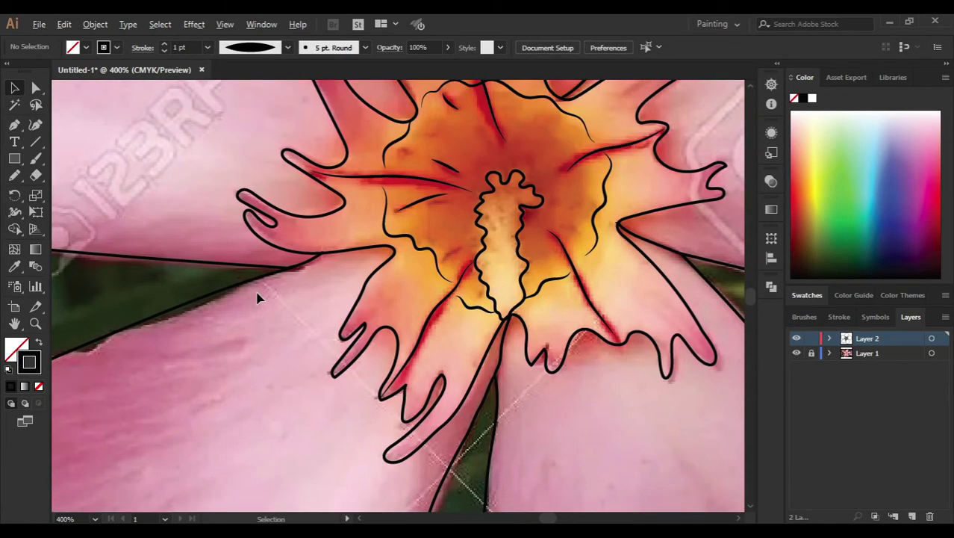
pyautogui.scroll(-2, 256, 297)
pyautogui.scroll(-1, 258, 296)
pyautogui.scroll(-1, 258, 296)
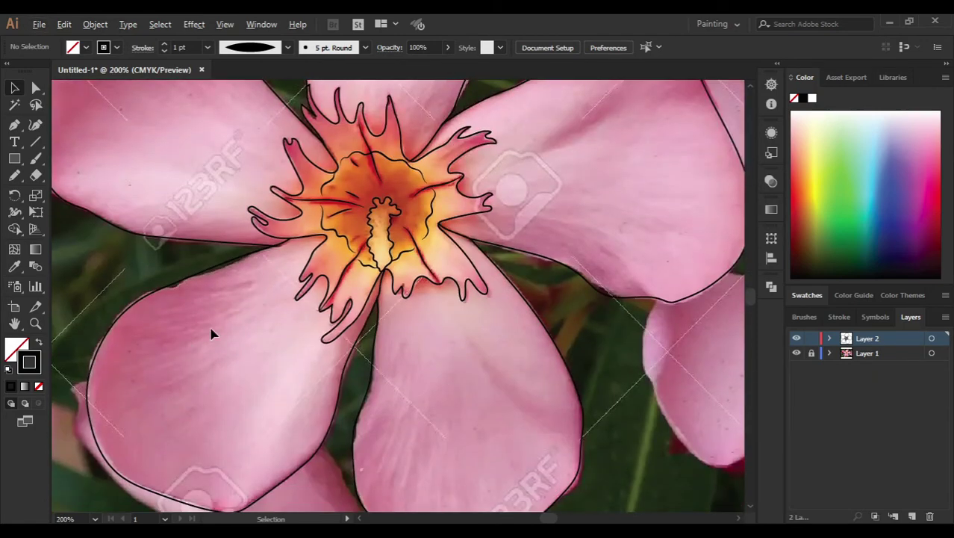
pyautogui.scroll(-1, 212, 334)
pyautogui.scroll(-2, 418, 375)
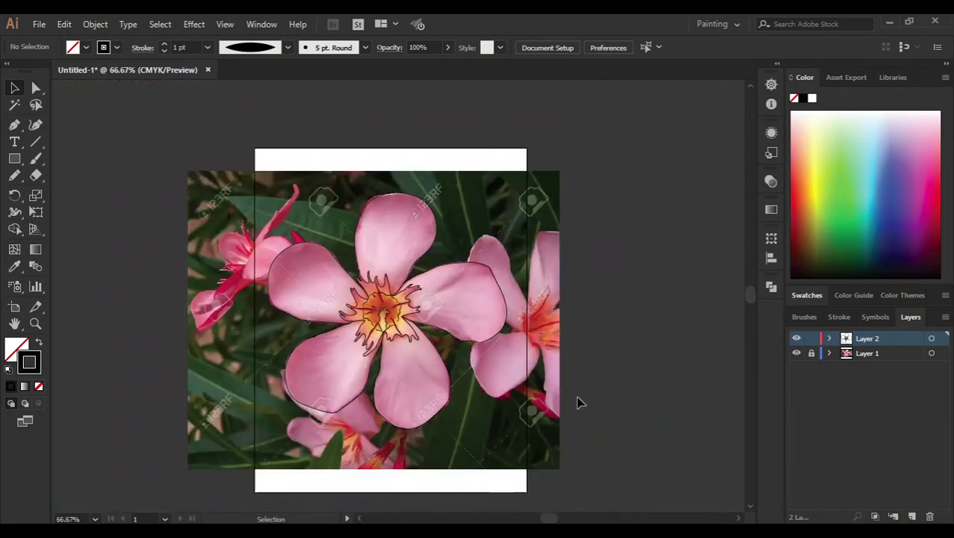
pyautogui.click(797, 353)
pyautogui.scroll(1, 471, 351)
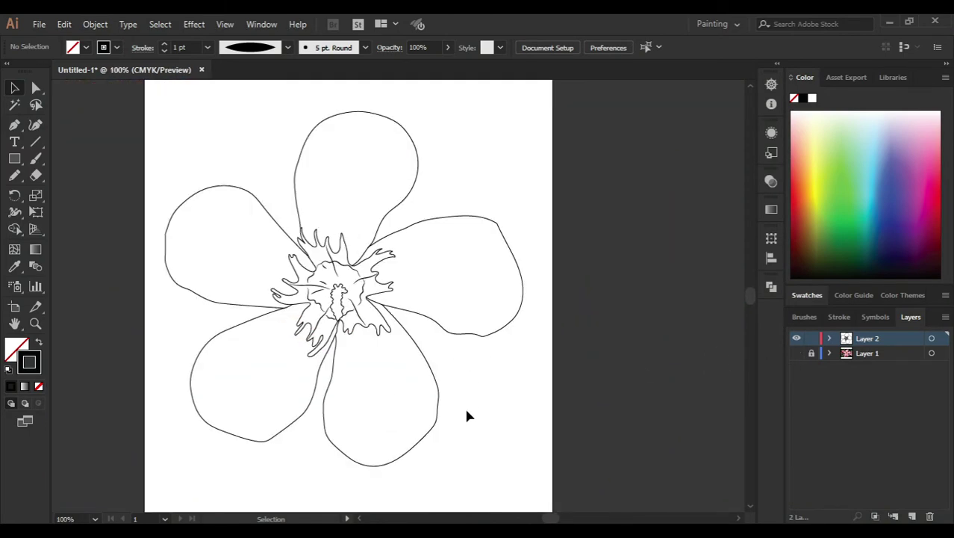
pyautogui.moveTo(469, 448); pyautogui.dragTo(525, 451)
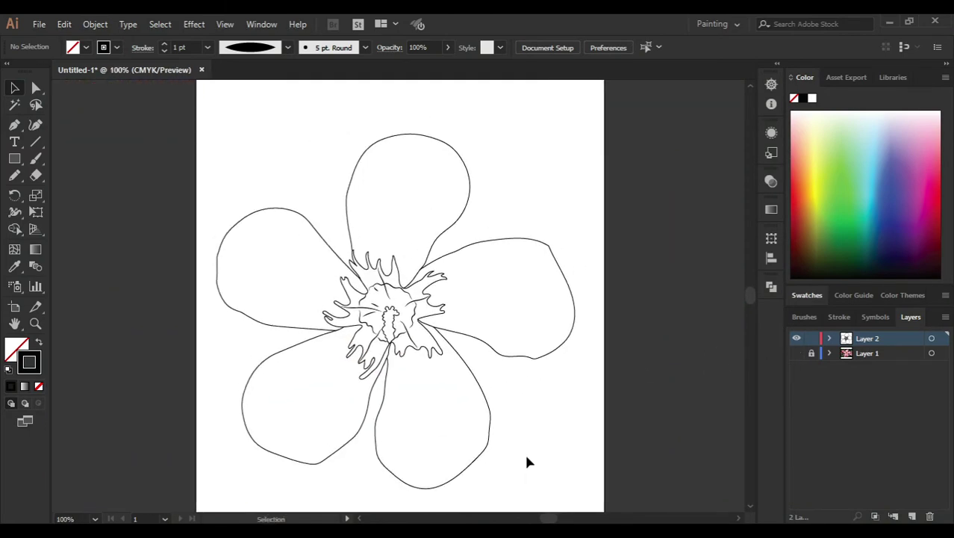
pyautogui.scroll(-1, 528, 462)
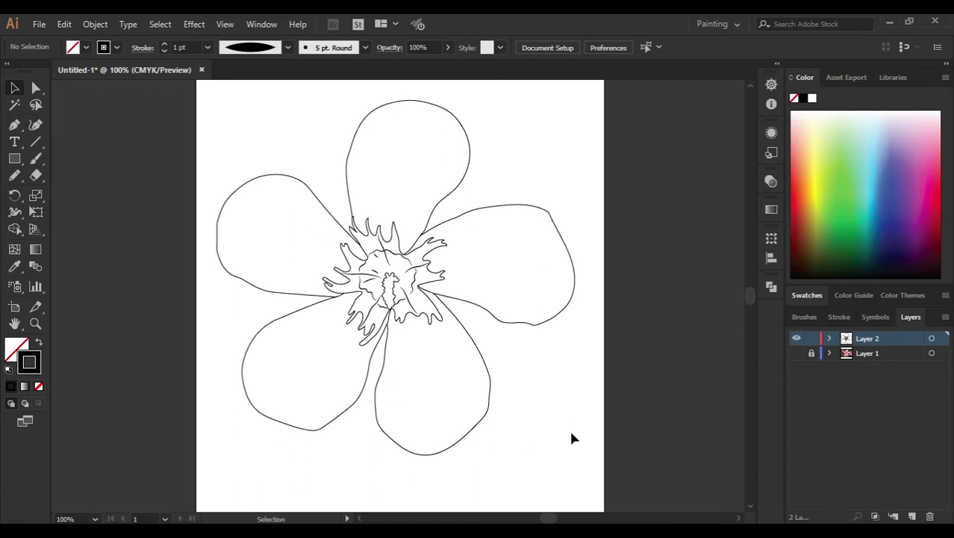
pyautogui.scroll(-1, 569, 428)
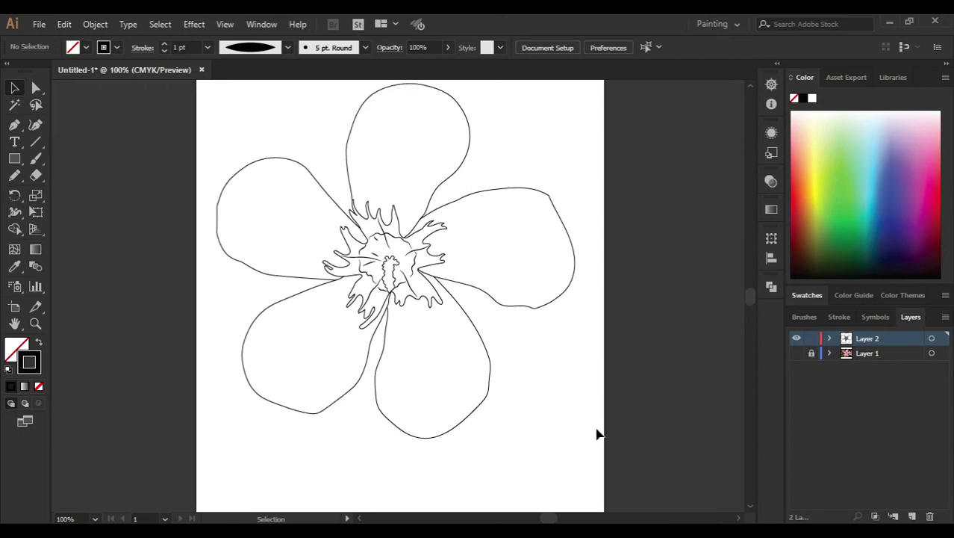
pyautogui.click(811, 353)
pyautogui.click(796, 353)
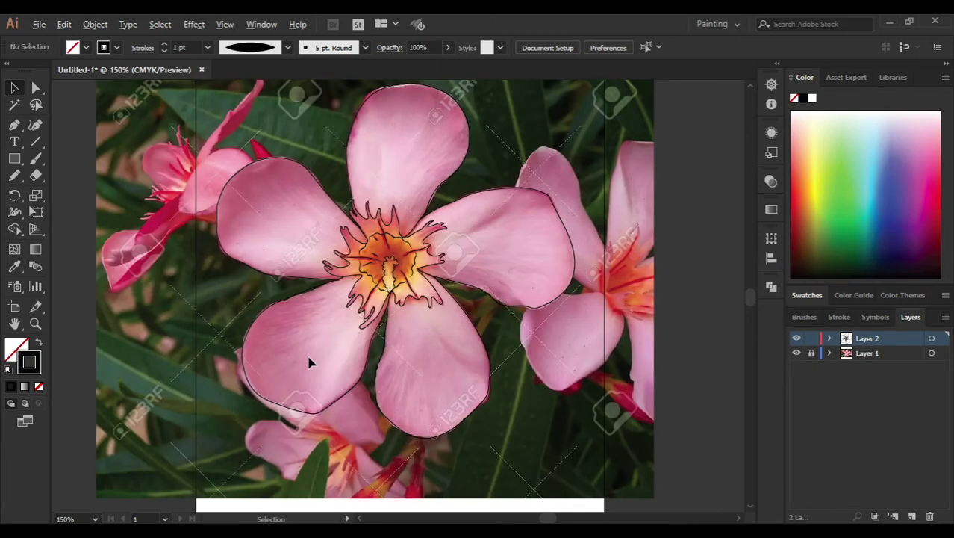
pyautogui.scroll(2, 311, 362)
pyautogui.scroll(-2, 262, 261)
# Step: Retrace the lower-left petal's lower edge and its edge toward the flower centre with the Pencil
pyautogui.scroll(3, 292, 395)
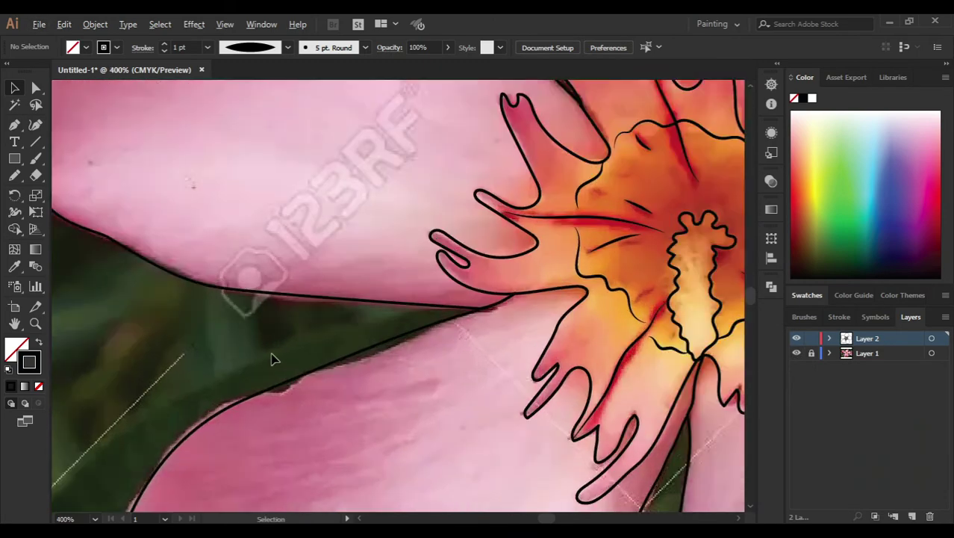
pyautogui.scroll(-1, 272, 359)
pyautogui.click(249, 378)
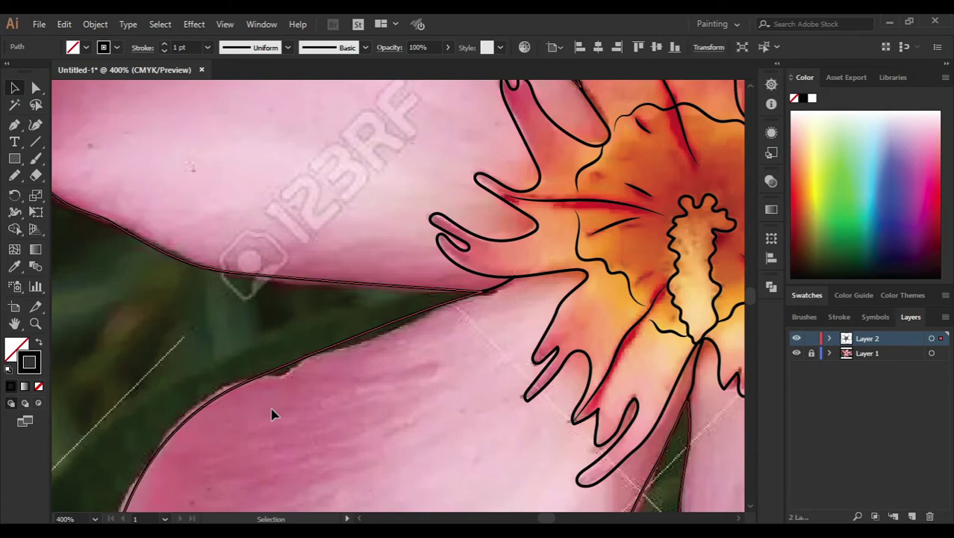
pyautogui.press('n')
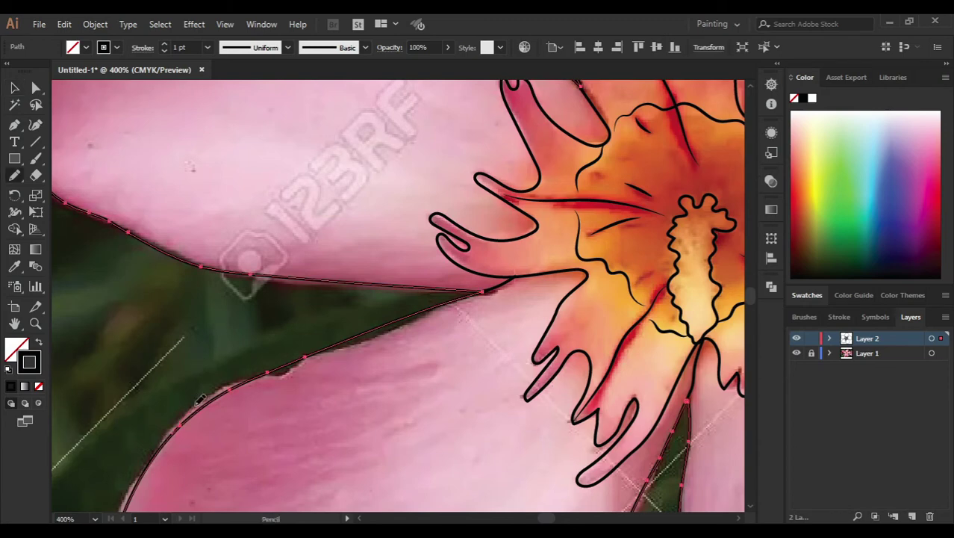
pyautogui.moveTo(315, 348); pyautogui.dragTo(345, 356)
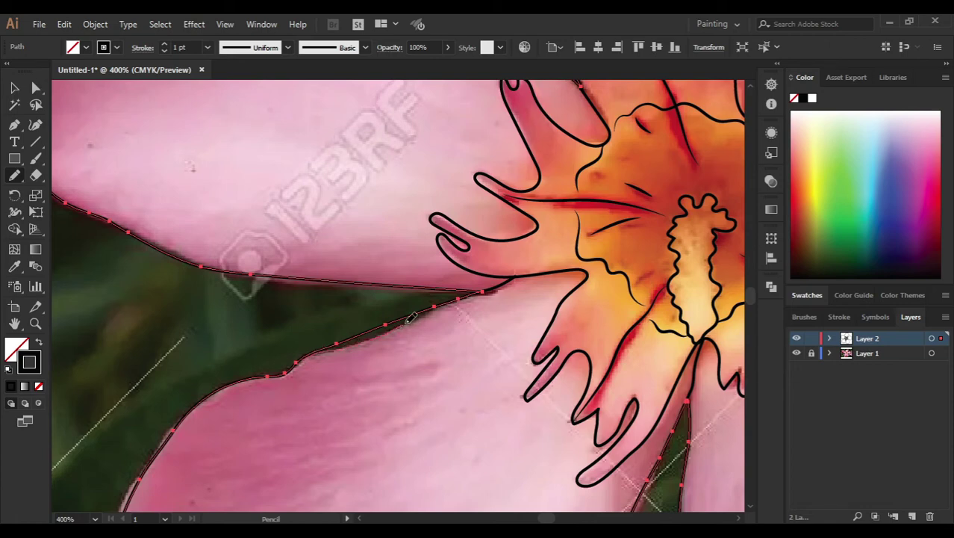
pyautogui.moveTo(295, 362); pyautogui.dragTo(441, 293)
pyautogui.moveTo(409, 389)
pyautogui.mouseDown()
pyautogui.moveTo(355, 277)
pyautogui.moveTo(348, 222)
pyautogui.moveTo(379, 177)
pyautogui.moveTo(387, 245)
pyautogui.moveTo(445, 305)
pyautogui.moveTo(427, 309)
pyautogui.mouseUp()
pyautogui.moveTo(336, 272)
pyautogui.mouseDown()
pyautogui.moveTo(288, 420)
pyautogui.moveTo(296, 501)
pyautogui.mouseUp()
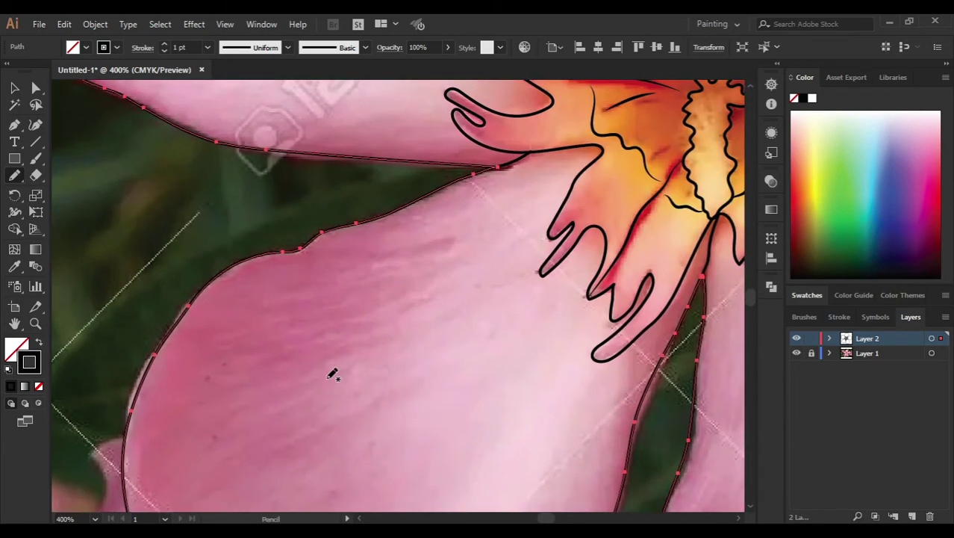
pyautogui.hotkey('ctrl', 'shift', 'a')
pyautogui.moveTo(353, 261); pyautogui.dragTo(381, 155)
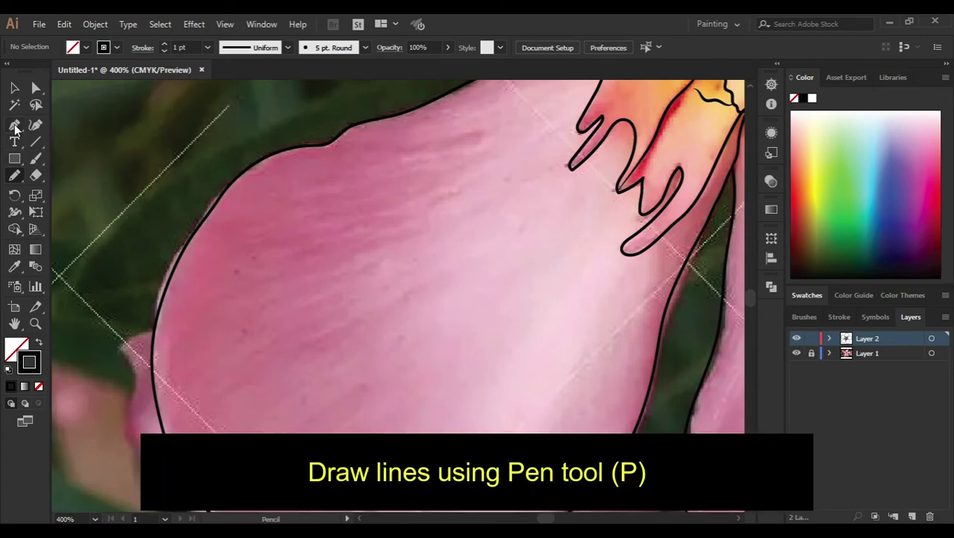
# Step: Draw the first curved vein lines near the top edge of the left petal
pyautogui.click(15, 125)
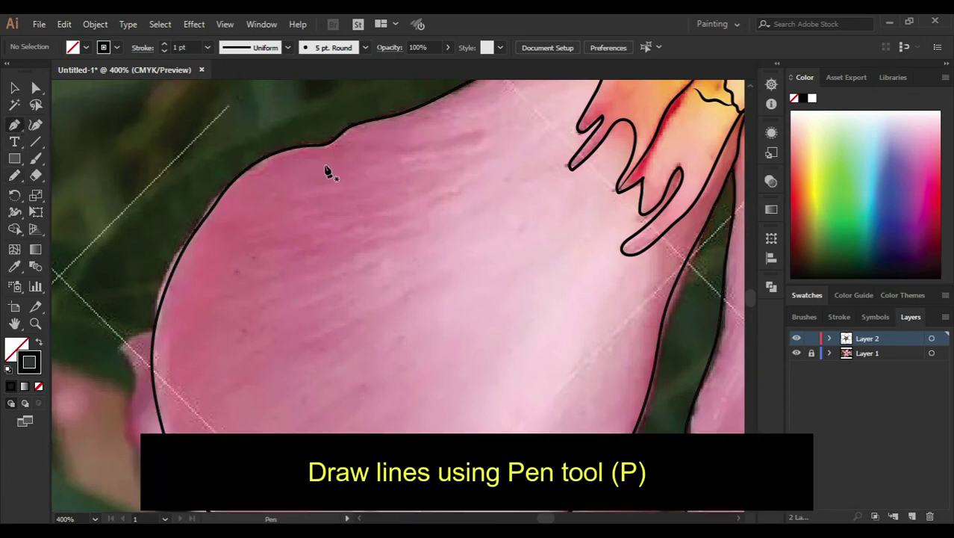
pyautogui.moveTo(475, 139); pyautogui.dragTo(523, 148)
pyautogui.click(282, 204)
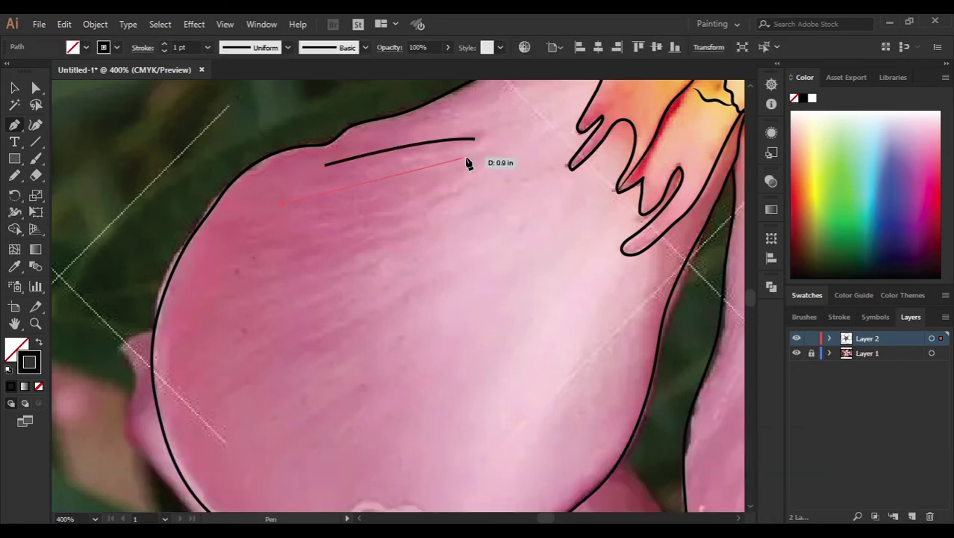
pyautogui.moveTo(527, 173); pyautogui.dragTo(521, 199)
pyautogui.click(252, 245)
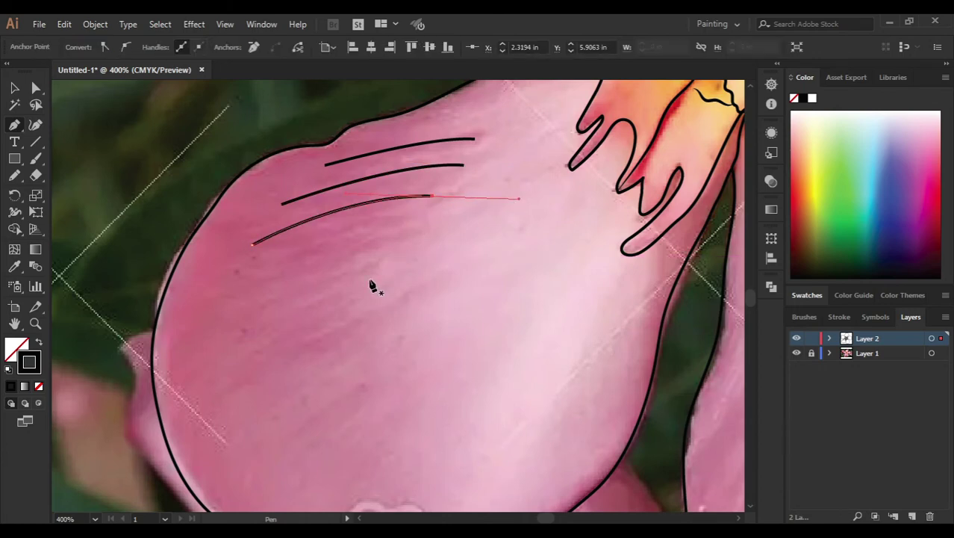
pyautogui.scroll(-3, 342, 228)
pyautogui.hscroll(-1, 342, 227)
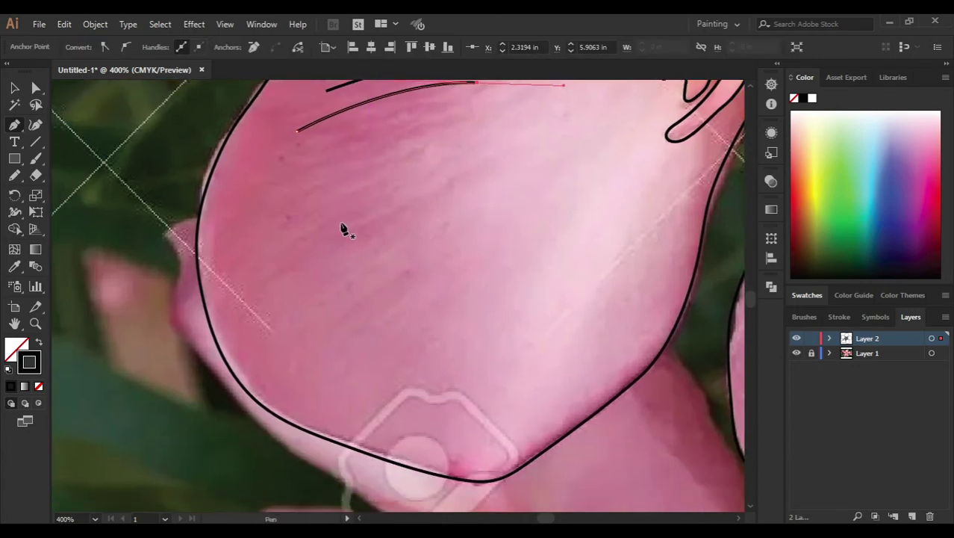
# Step: Add more curved veins down the left petal to its tip, each bending toward the centre
pyautogui.click(273, 182)
pyautogui.moveTo(499, 113); pyautogui.dragTo(497, 111)
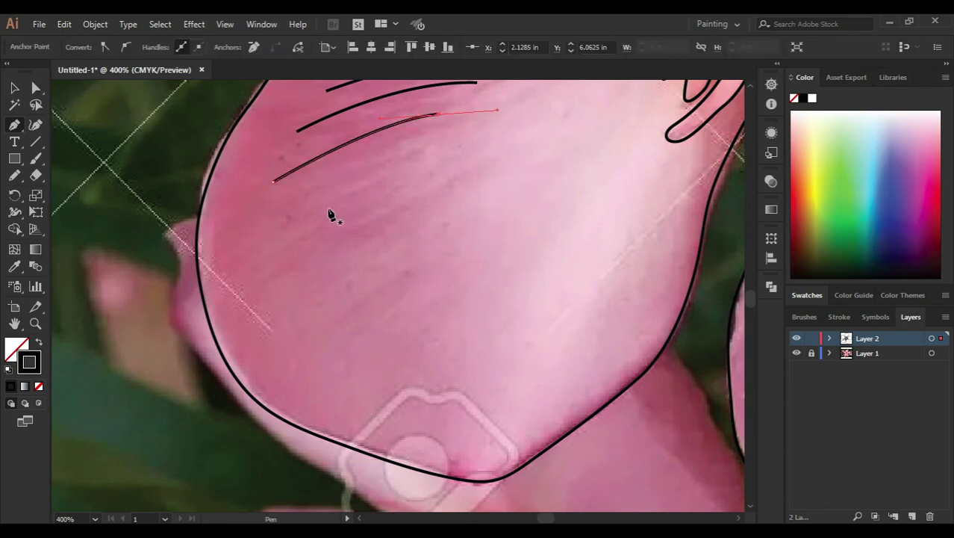
pyautogui.moveTo(288, 212); pyautogui.dragTo(425, 153)
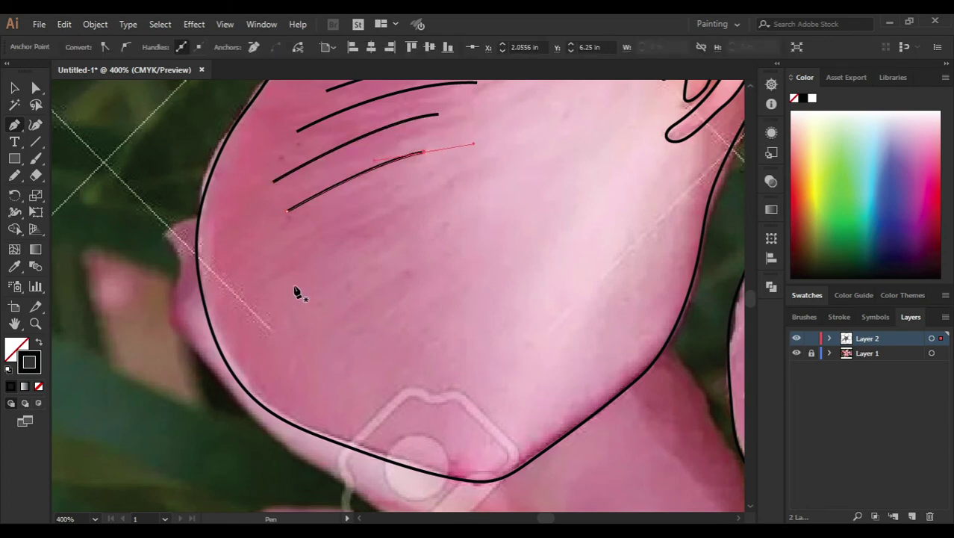
pyautogui.moveTo(276, 271)
pyautogui.mouseDown()
pyautogui.moveTo(431, 182)
pyautogui.moveTo(483, 174)
pyautogui.mouseUp()
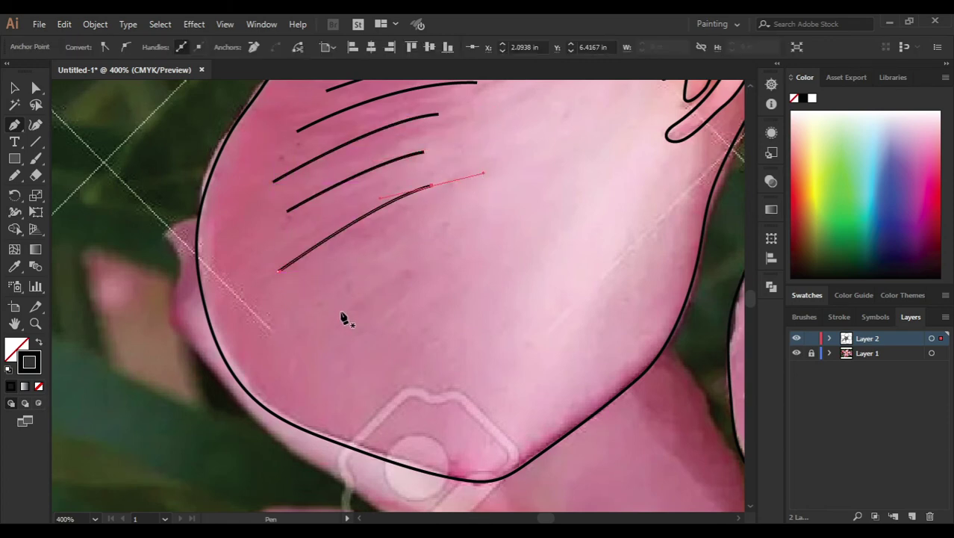
pyautogui.moveTo(320, 329); pyautogui.dragTo(426, 236)
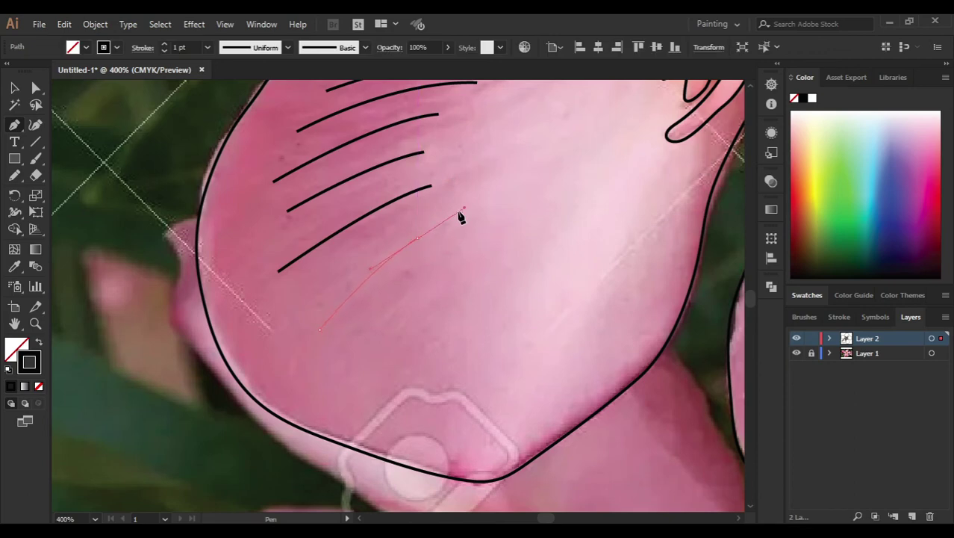
pyautogui.click(356, 389)
pyautogui.moveTo(448, 267); pyautogui.dragTo(484, 246)
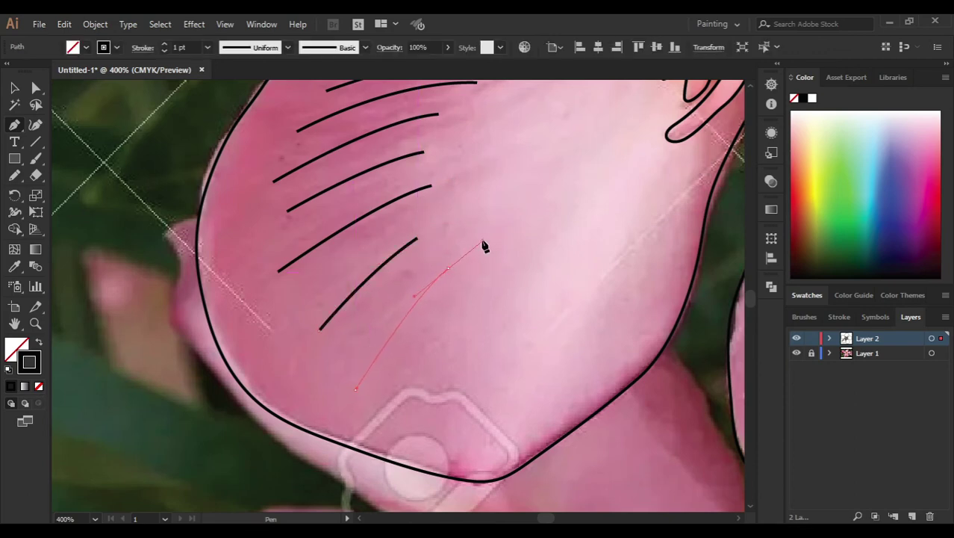
pyautogui.click(405, 418)
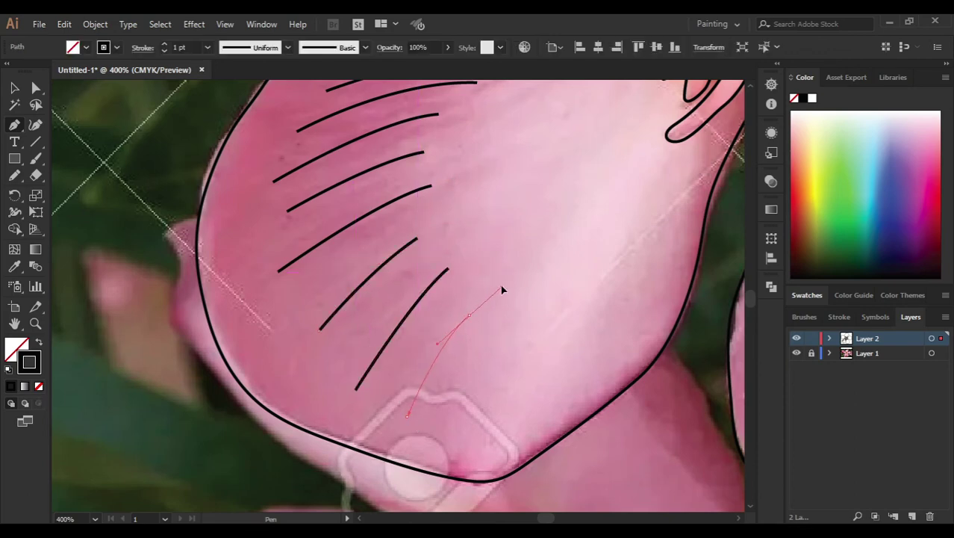
pyautogui.moveTo(502, 289); pyautogui.dragTo(490, 258)
# Step: Stop drawing, deselect the last vein line, and undo the last change
pyautogui.press('ctrl')
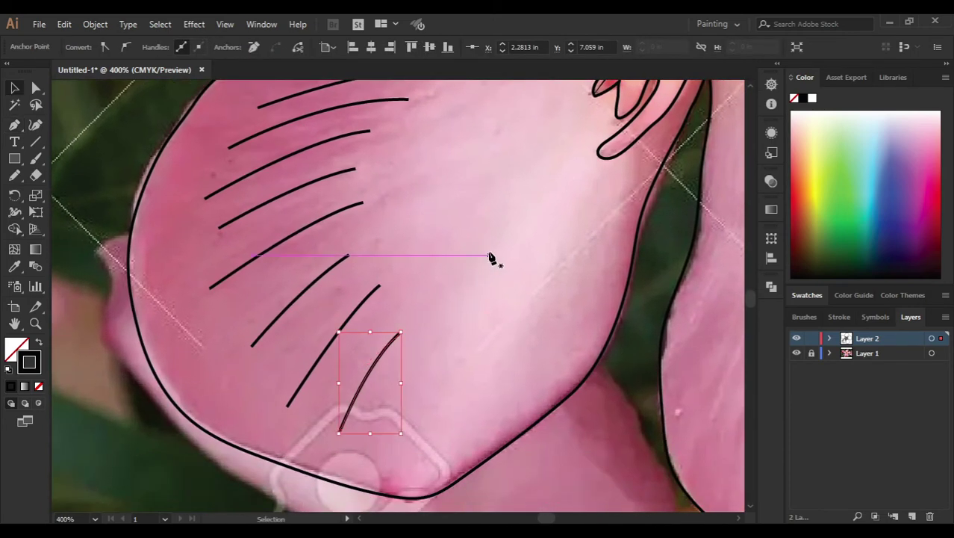
pyautogui.scroll(-3, 490, 258)
pyautogui.keyDown('ctrl'); pyautogui.click(490, 260); pyautogui.keyUp('ctrl')
pyautogui.scroll(1, 478, 256)
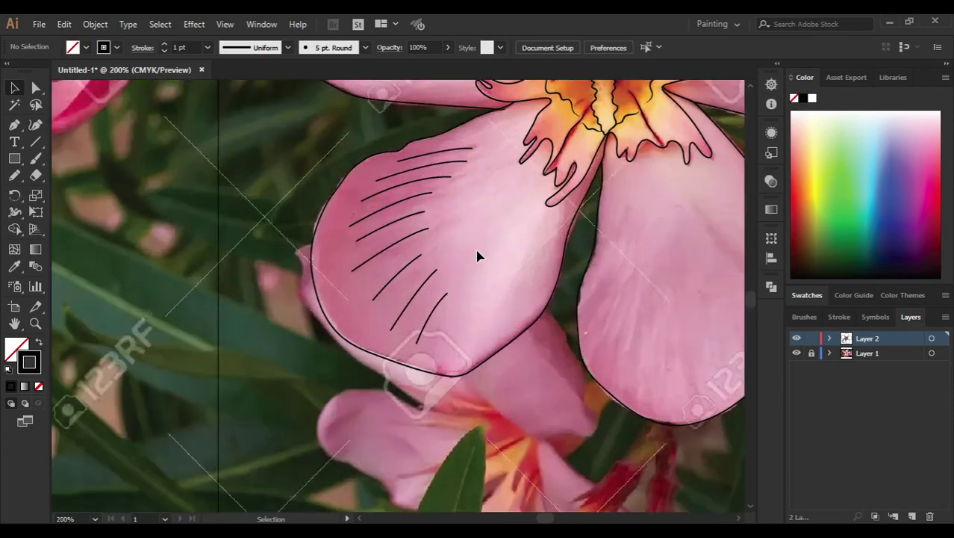
pyautogui.scroll(1, 349, 320)
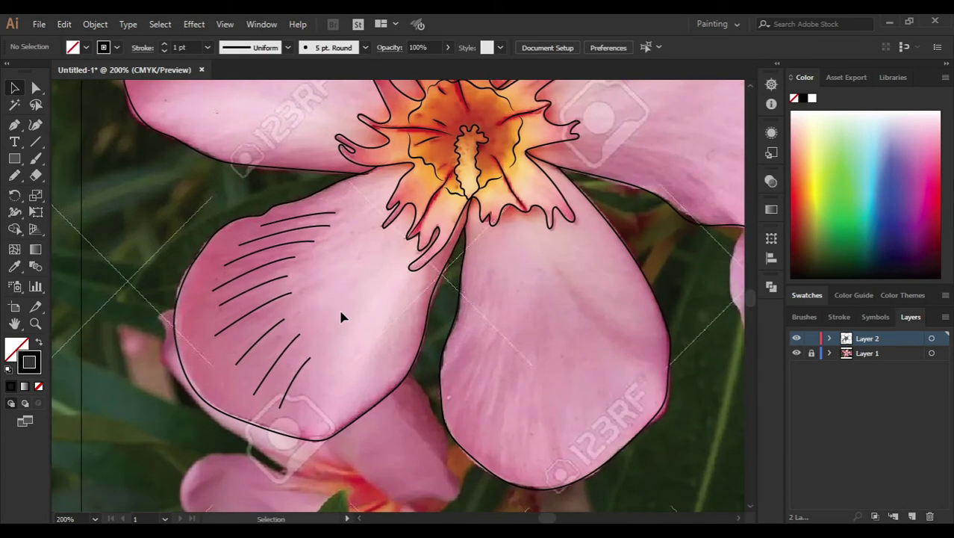
pyautogui.hscroll(3, 448, 367)
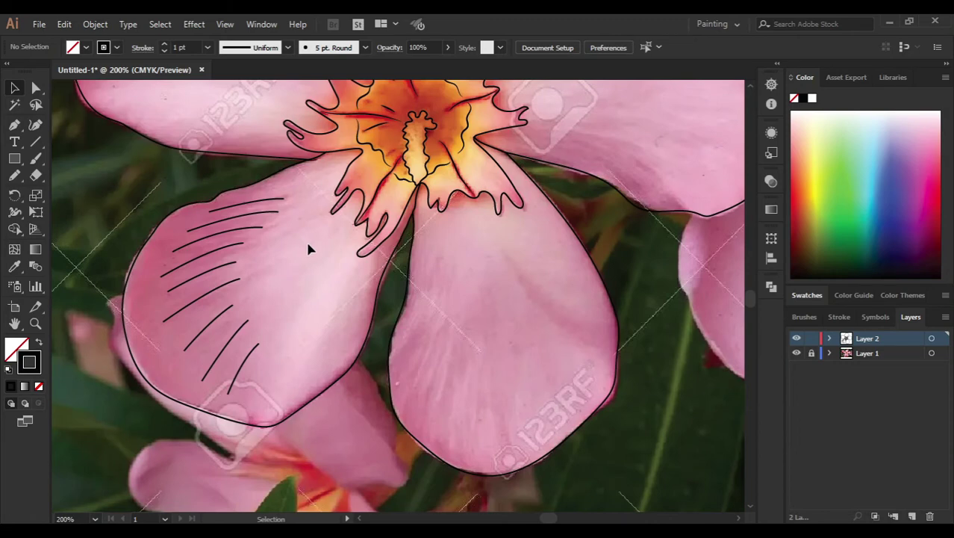
pyautogui.hotkey('ctrl', 'z')
# Step: Select only the left petal's veins, apply Width Profile 1 to taper them, then deselect
pyautogui.click(18, 87)
pyautogui.click(208, 389)
pyautogui.keyDown('shift'); pyautogui.click(145, 280); pyautogui.keyUp('shift')
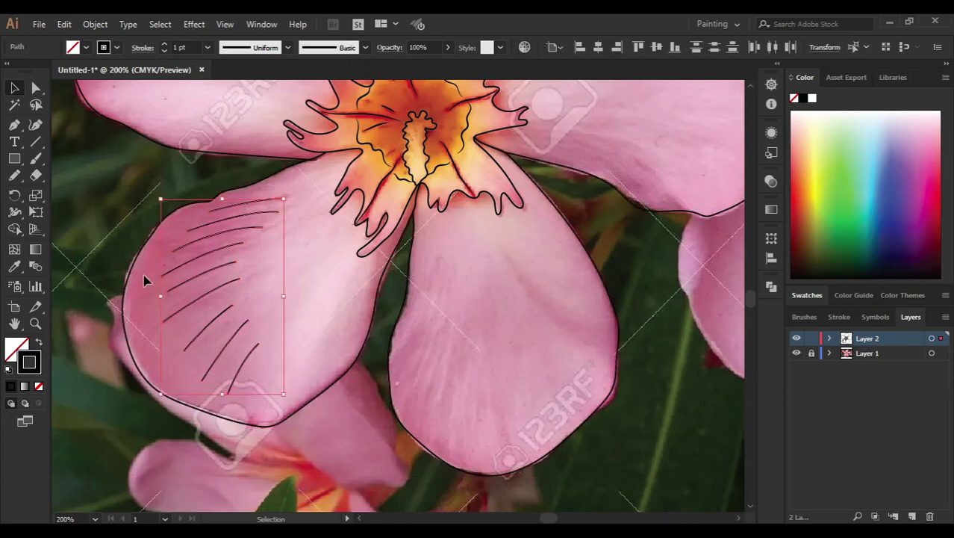
pyautogui.click(233, 48)
pyautogui.click(244, 92)
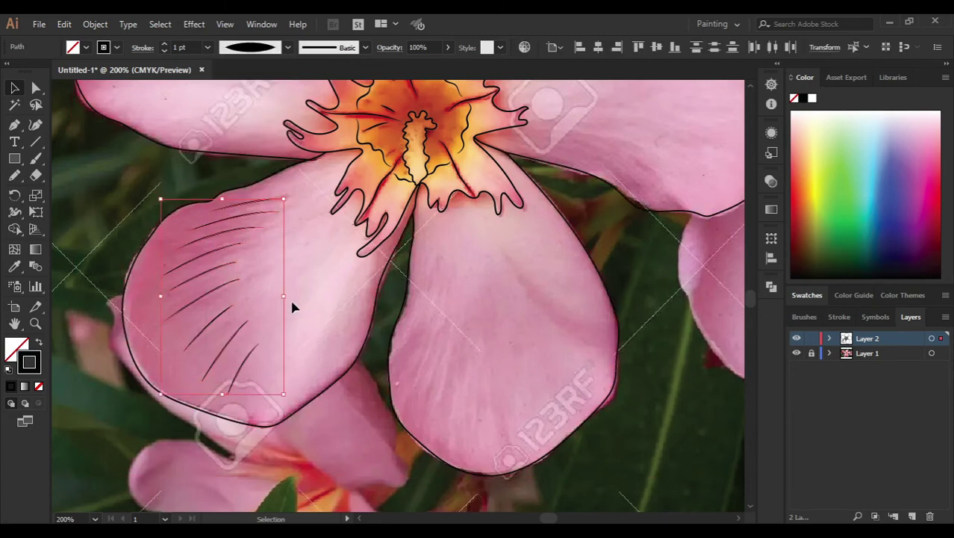
pyautogui.hotkey('ctrl', 'shift', 'a')
pyautogui.moveTo(301, 296); pyautogui.dragTo(164, 305)
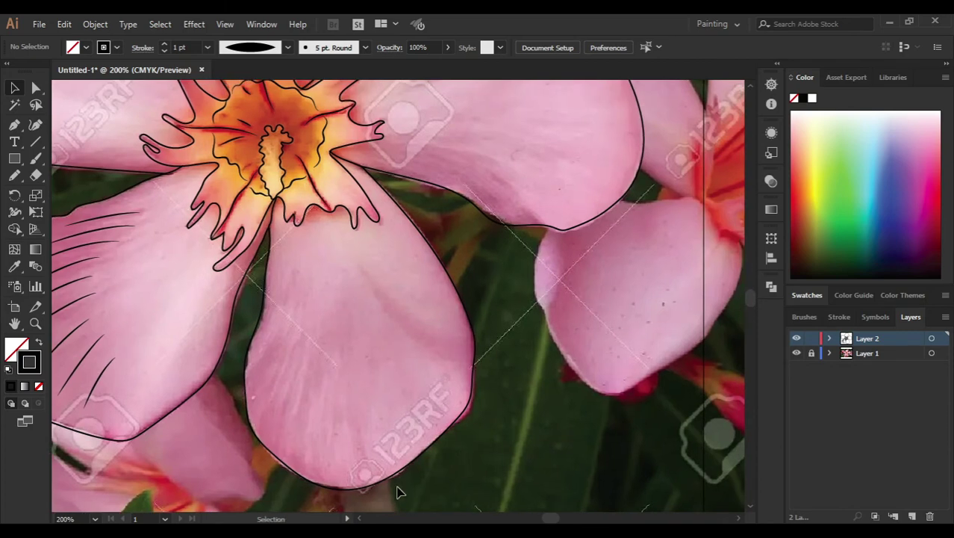
# Step: Draw the first two Pen-tool vein curves up the lower petal toward the flower centre
pyautogui.scroll(2, 306, 370)
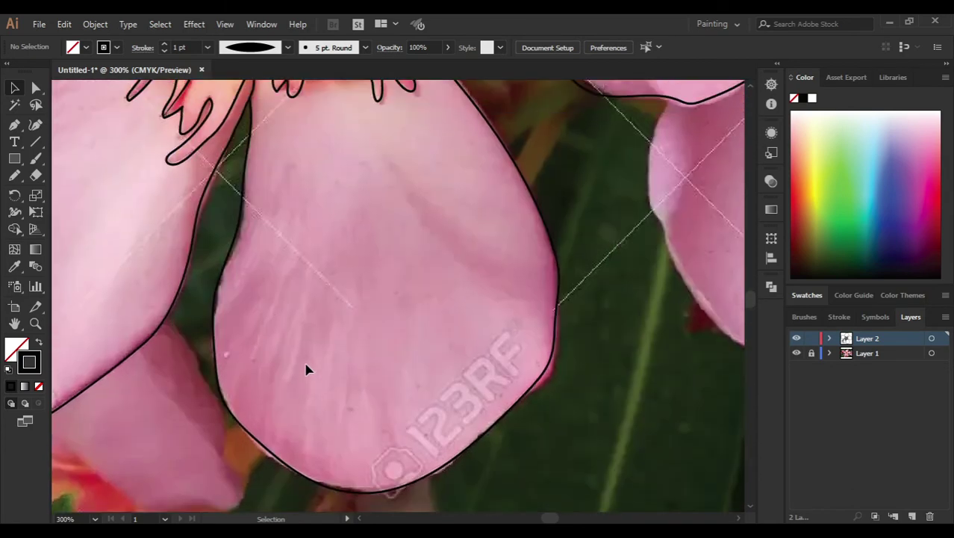
pyautogui.press('p')
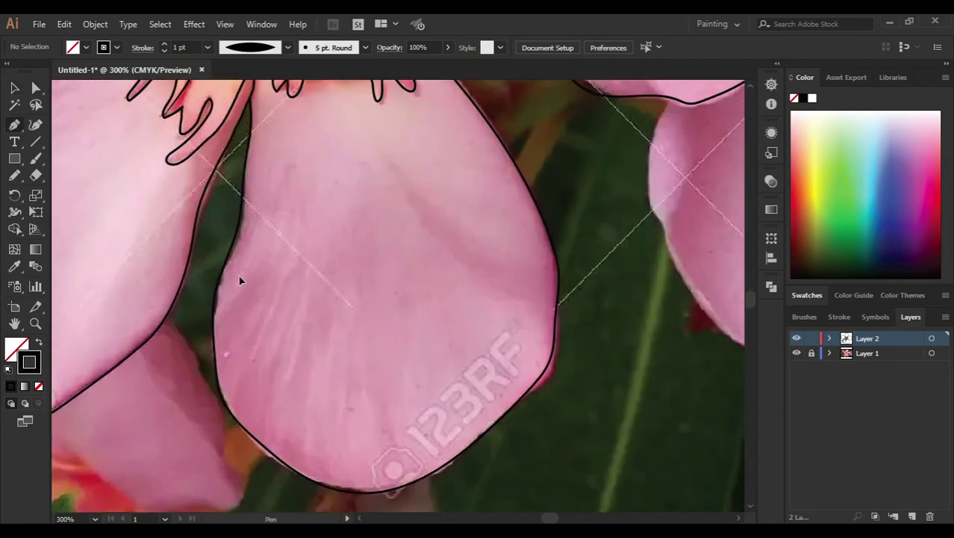
pyautogui.click(242, 276)
pyautogui.moveTo(274, 134)
pyautogui.mouseDown()
pyautogui.moveTo(270, 110)
pyautogui.moveTo(305, 257)
pyautogui.mouseUp()
pyautogui.scroll(3, 266, 100)
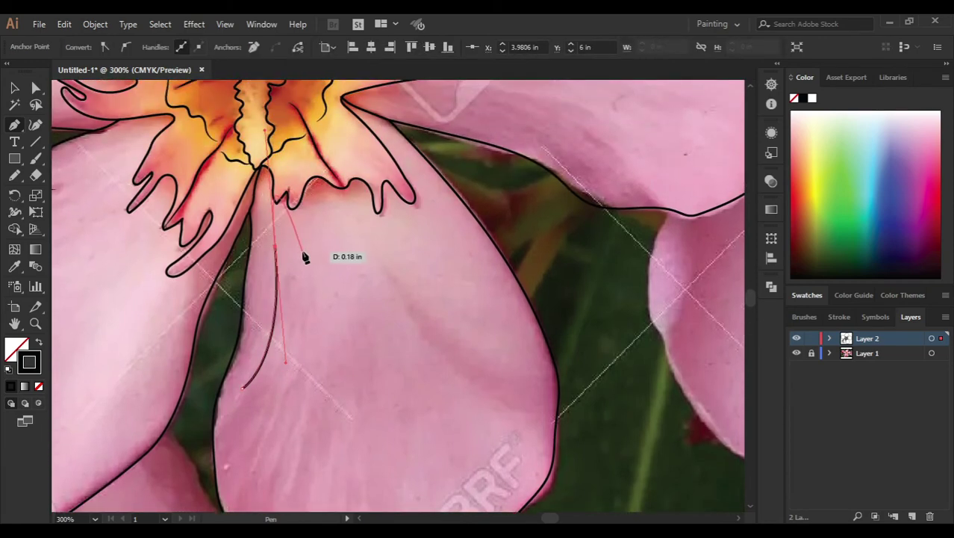
pyautogui.scroll(-3, 314, 278)
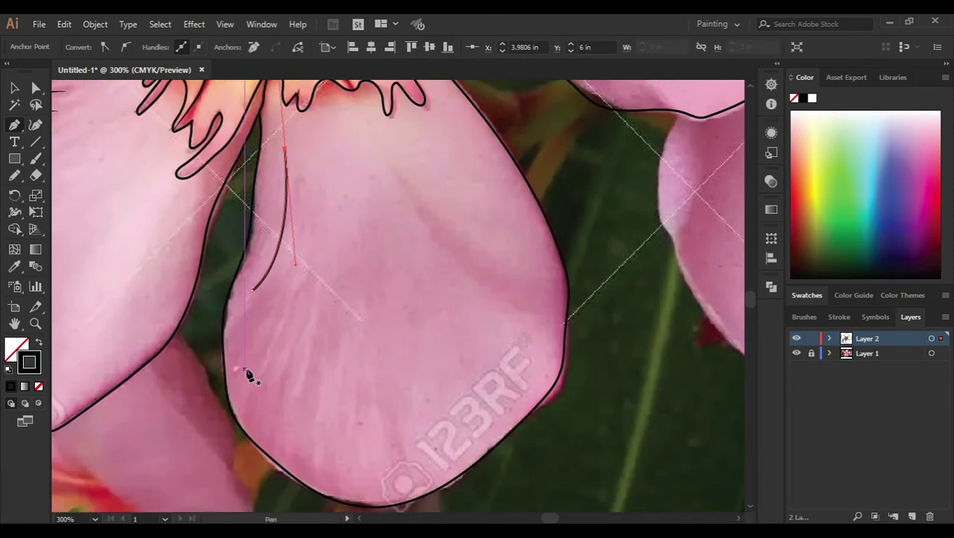
pyautogui.moveTo(239, 368)
pyautogui.mouseDown()
pyautogui.moveTo(318, 247)
pyautogui.moveTo(306, 163)
pyautogui.mouseUp()
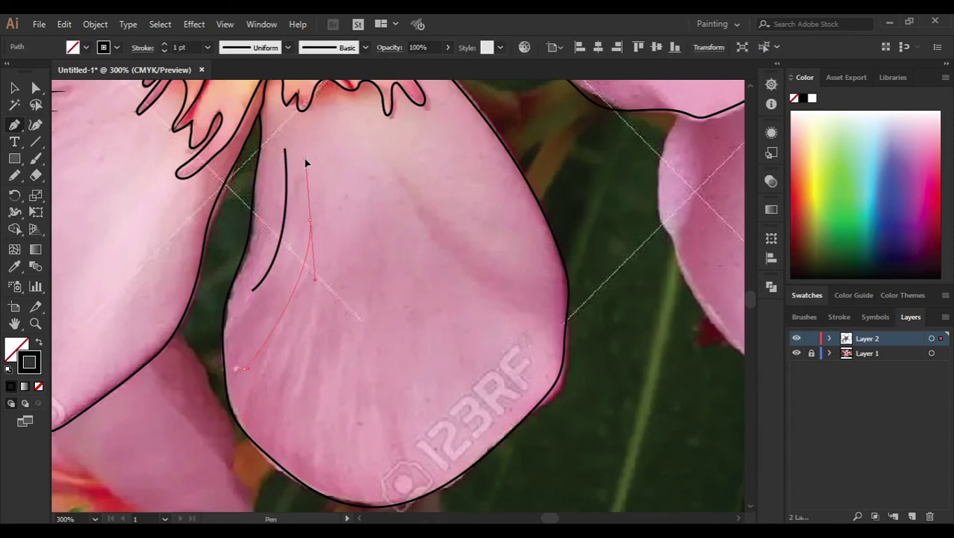
pyautogui.press('Escape')
pyautogui.moveTo(266, 421)
pyautogui.mouseDown()
pyautogui.moveTo(329, 253)
pyautogui.moveTo(328, 181)
pyautogui.mouseUp()
pyautogui.press('Escape')
# Step: Add further veins up the lower petal, including a long curve from its right edge
pyautogui.moveTo(320, 467)
pyautogui.mouseDown()
pyautogui.moveTo(351, 321)
pyautogui.moveTo(347, 240)
pyautogui.mouseUp()
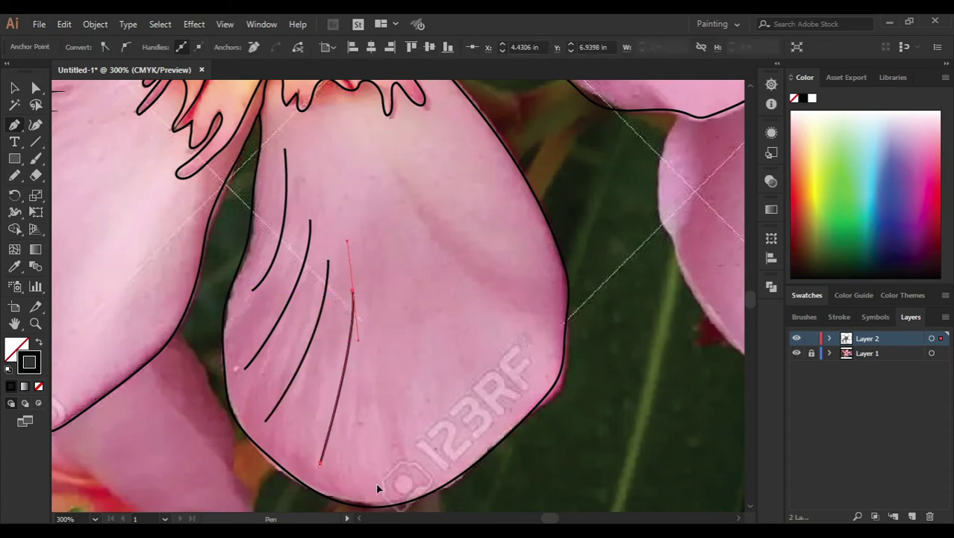
pyautogui.press('Escape')
pyautogui.moveTo(376, 484); pyautogui.dragTo(375, 336)
pyautogui.press('Escape')
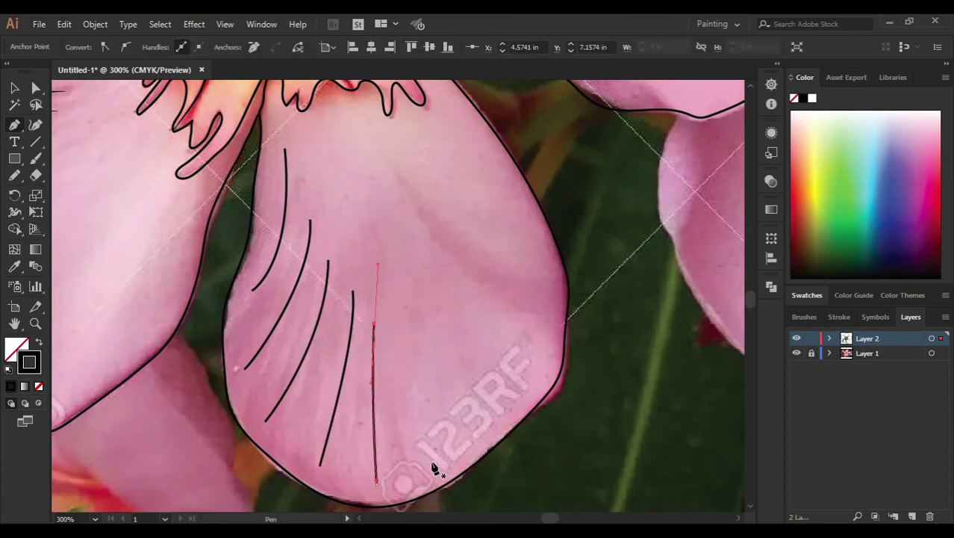
pyautogui.moveTo(432, 465)
pyautogui.mouseDown()
pyautogui.moveTo(404, 345)
pyautogui.moveTo(392, 222)
pyautogui.mouseUp()
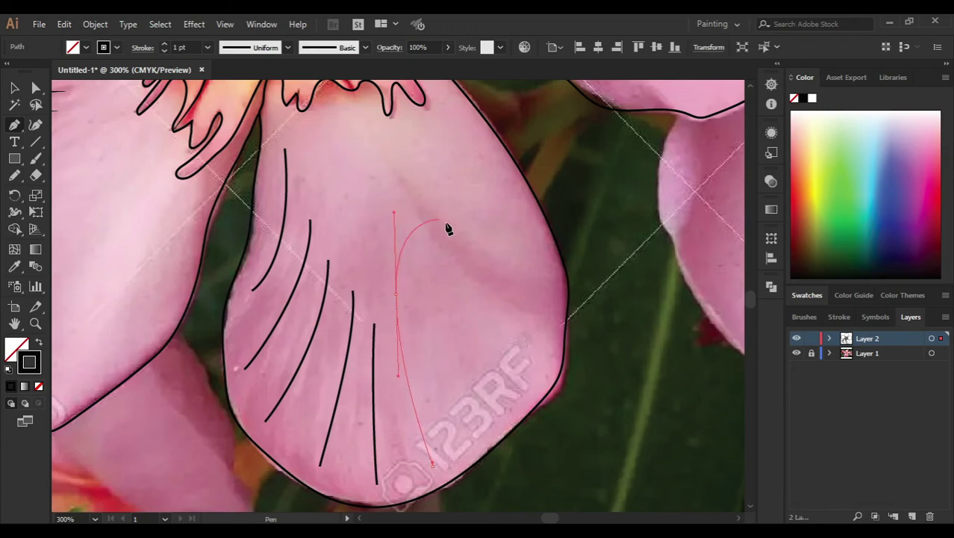
pyautogui.moveTo(454, 313); pyautogui.dragTo(330, 405)
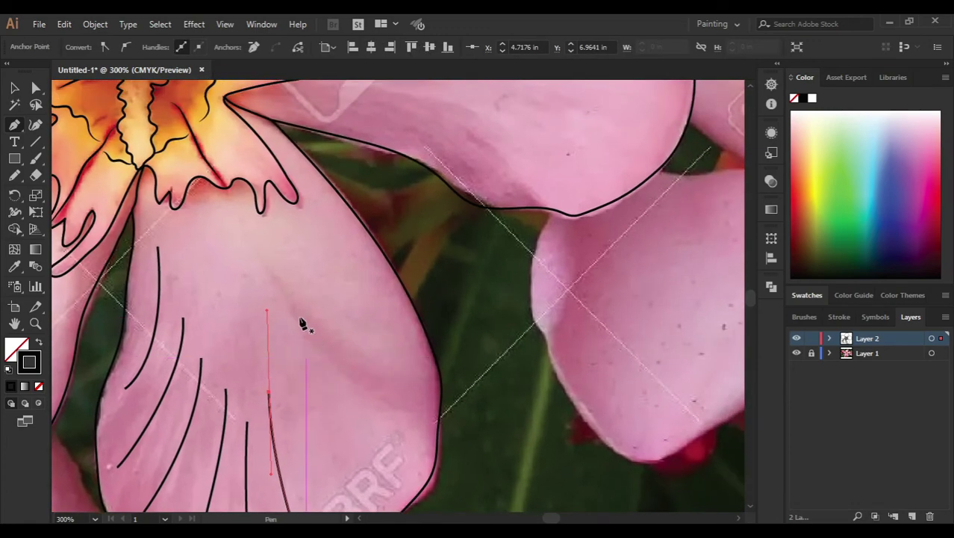
pyautogui.click(430, 407)
pyautogui.moveTo(282, 283); pyautogui.dragTo(261, 215)
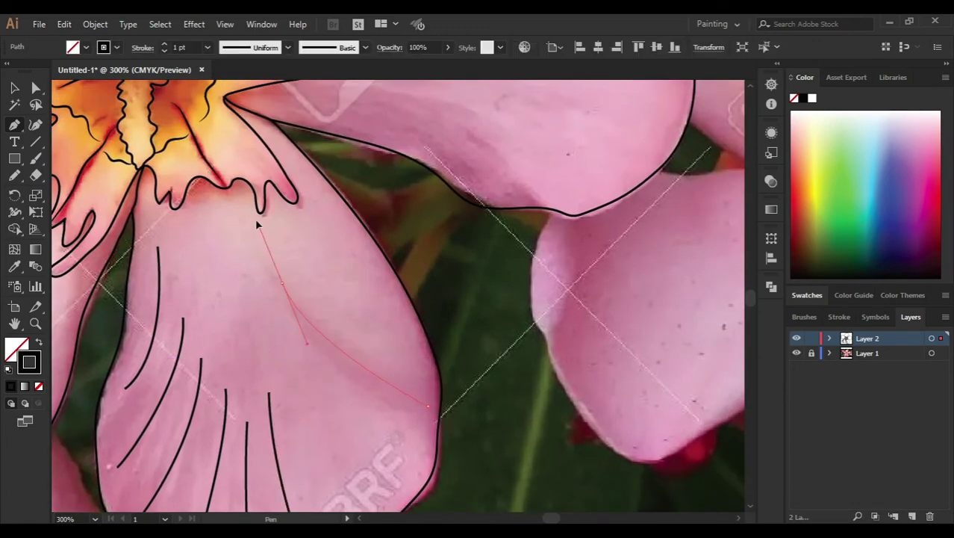
pyautogui.press('v')
pyautogui.click(250, 306)
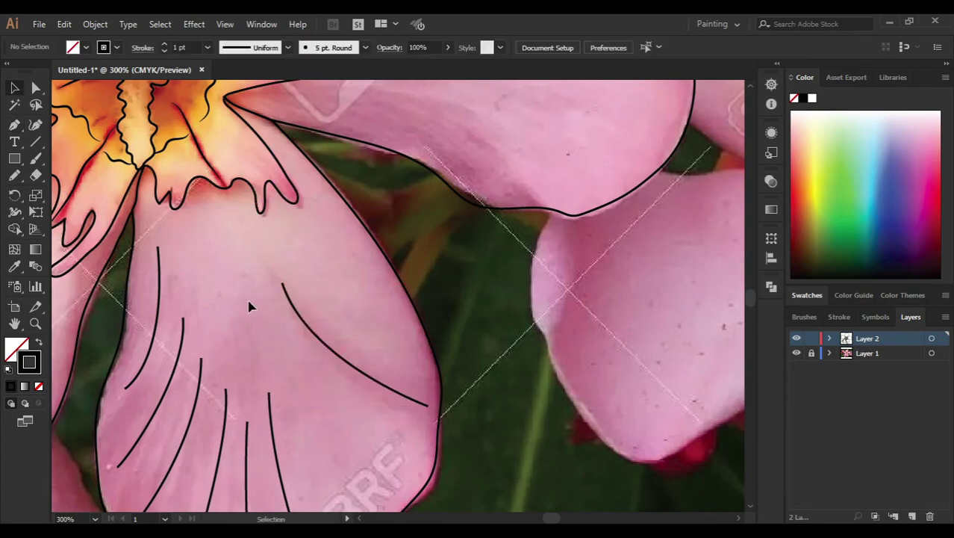
# Step: Marquee-select the lower petal's veins and apply Width Profile 1, then deselect and zoom out
pyautogui.moveTo(251, 303); pyautogui.dragTo(255, 274)
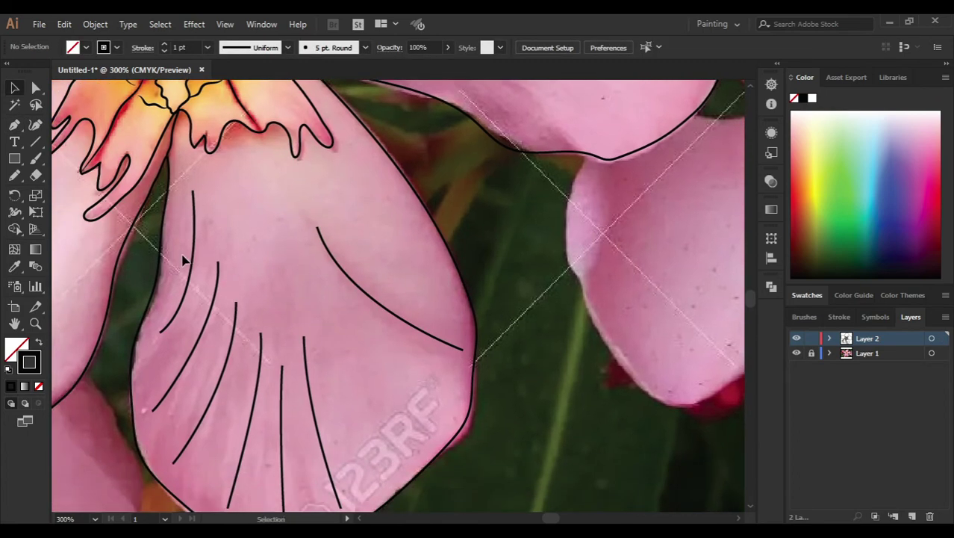
pyautogui.moveTo(181, 251); pyautogui.dragTo(375, 418)
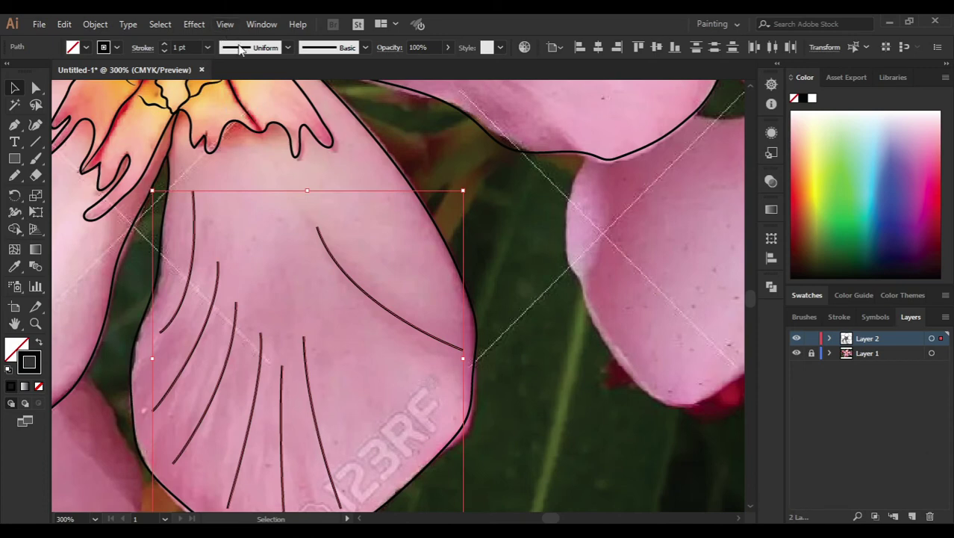
pyautogui.click(287, 47)
pyautogui.click(235, 207)
pyautogui.hotkey('ctrl', '-')
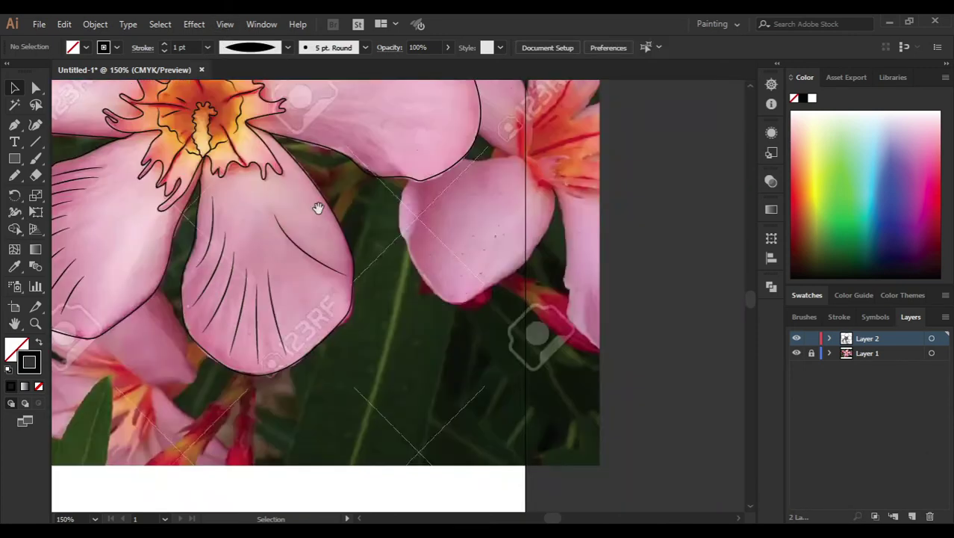
pyautogui.moveTo(318, 206); pyautogui.dragTo(315, 386)
# Step: Draw four Pen-tool veins curving from the right petal's base out toward its edge and tip
pyautogui.scroll(2, 315, 386)
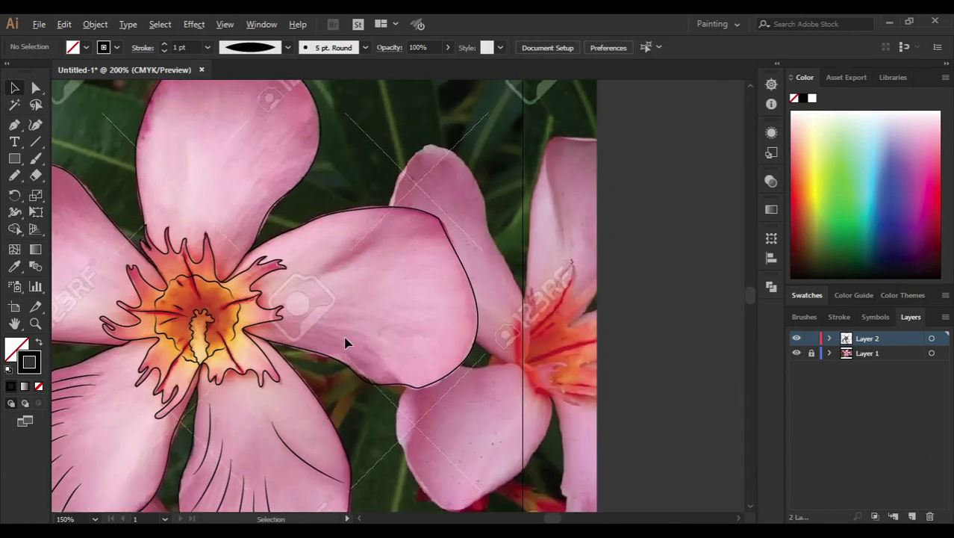
pyautogui.keyDown('alt'); pyautogui.scroll(1, 346, 342); pyautogui.keyUp('alt')
pyautogui.press('p')
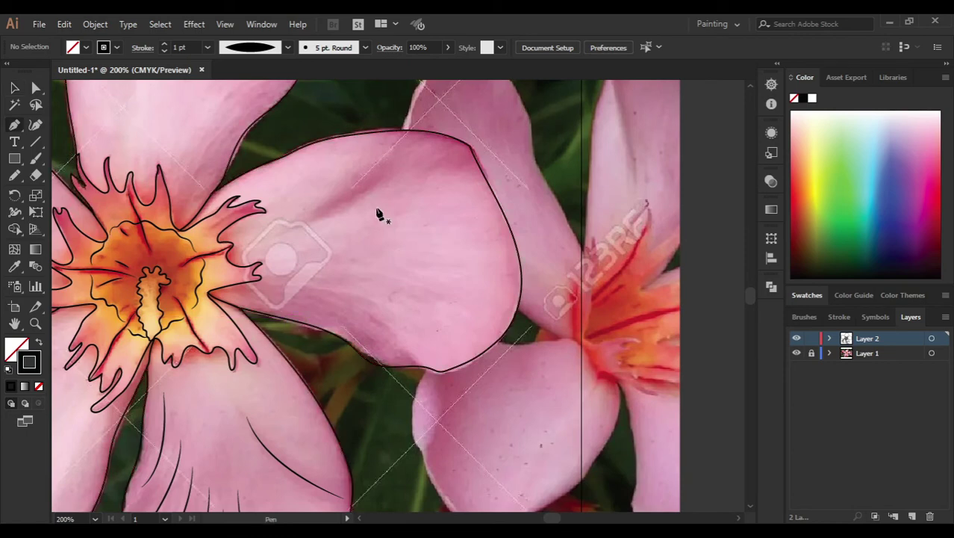
pyautogui.click(246, 289)
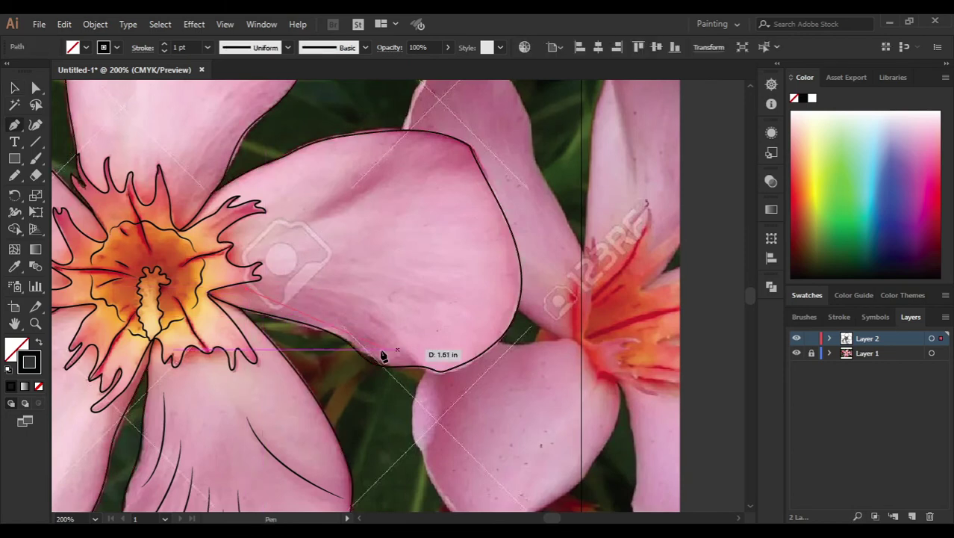
pyautogui.moveTo(367, 341); pyautogui.dragTo(412, 386)
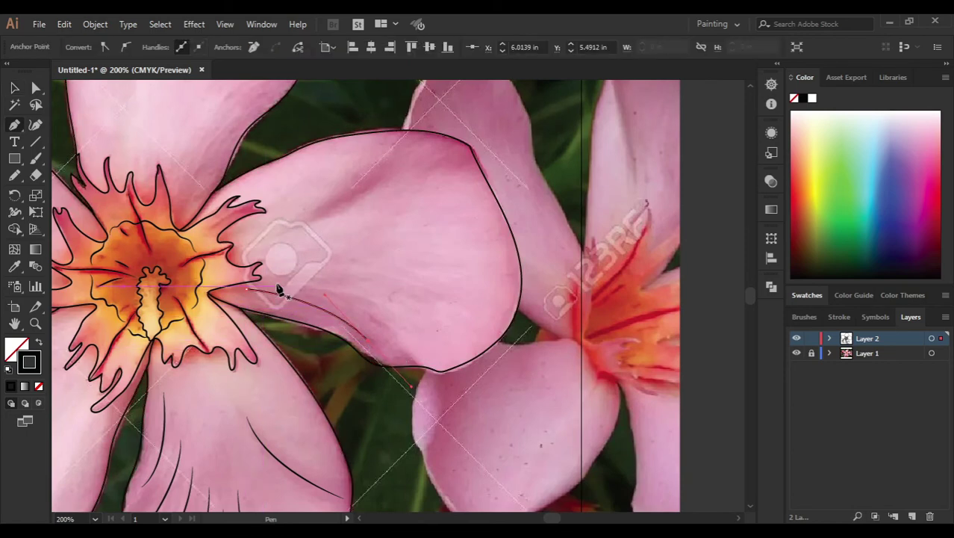
pyautogui.keyDown('ctrl'); pyautogui.click(271, 281); pyautogui.keyUp('ctrl')
pyautogui.click(271, 278)
pyautogui.moveTo(408, 345); pyautogui.dragTo(448, 410)
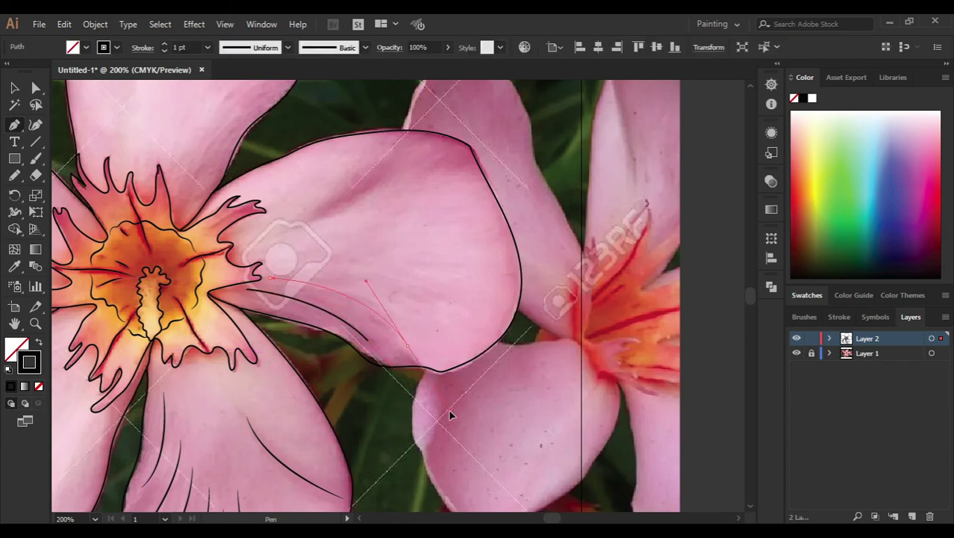
pyautogui.keyDown('ctrl'); pyautogui.click(276, 271); pyautogui.keyUp('ctrl')
pyautogui.moveTo(472, 329); pyautogui.dragTo(523, 401)
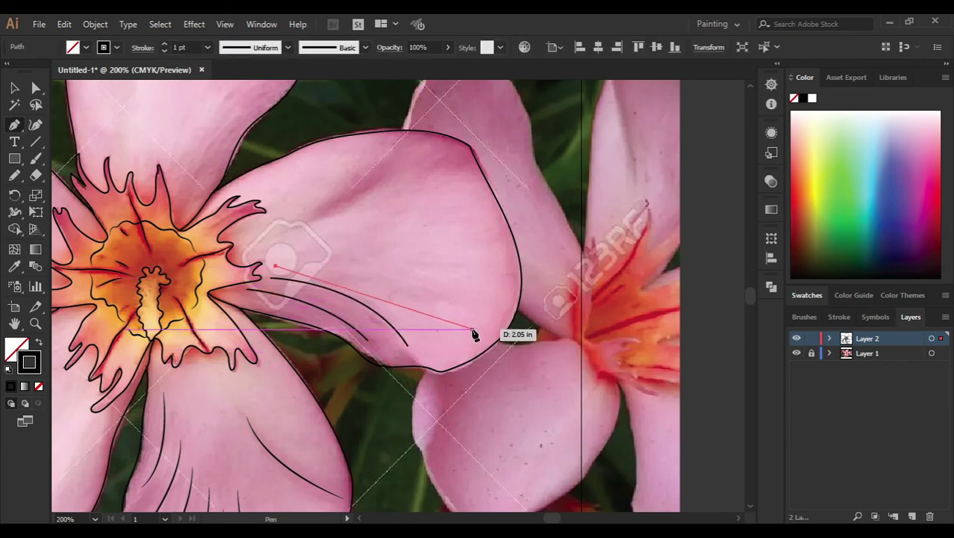
pyautogui.keyDown('ctrl'); pyautogui.click(266, 257); pyautogui.keyUp('ctrl')
pyautogui.click(263, 251)
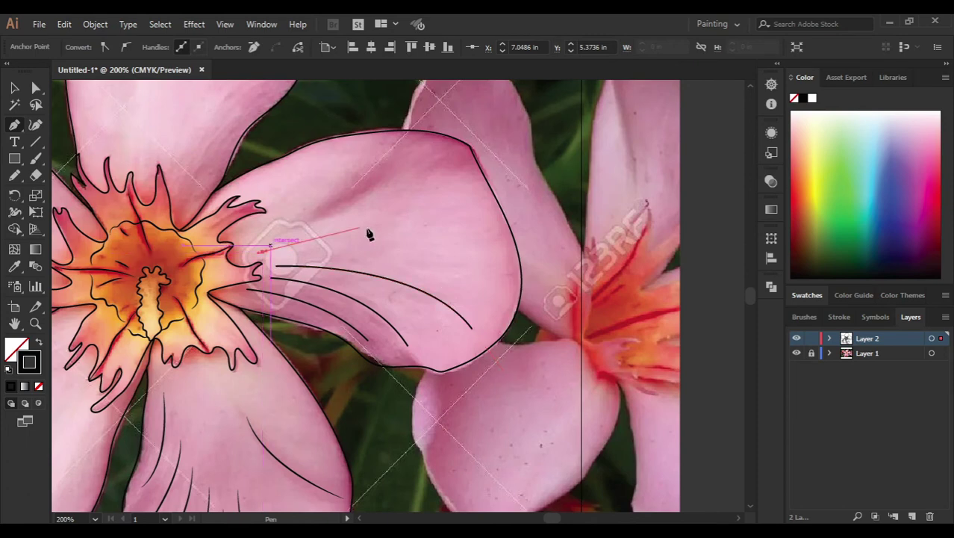
pyautogui.moveTo(481, 284); pyautogui.dragTo(486, 290)
# Step: Add upper veins and a short middle vein on the right petal, curving toward its edges
pyautogui.keyDown('ctrl'); pyautogui.click(308, 239); pyautogui.keyUp('ctrl')
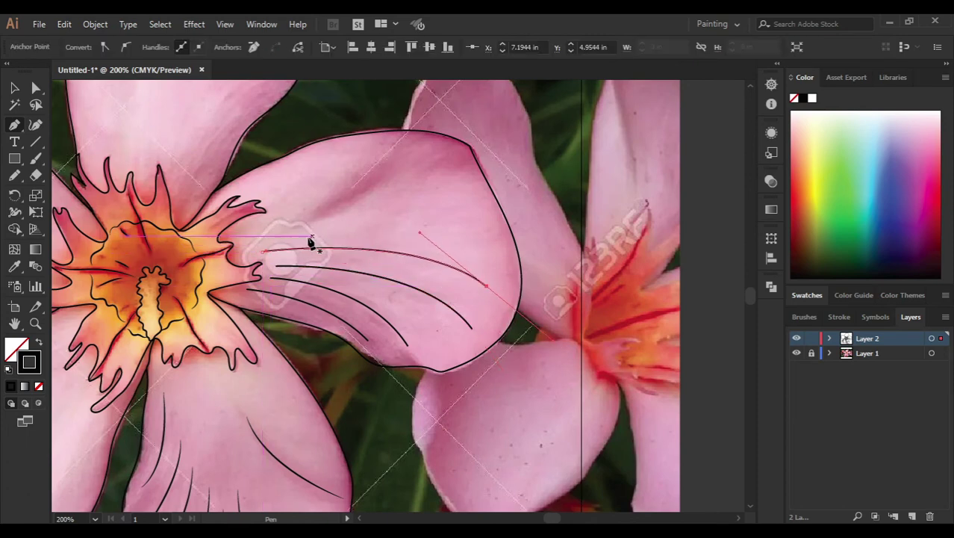
pyautogui.moveTo(428, 166); pyautogui.dragTo(459, 134)
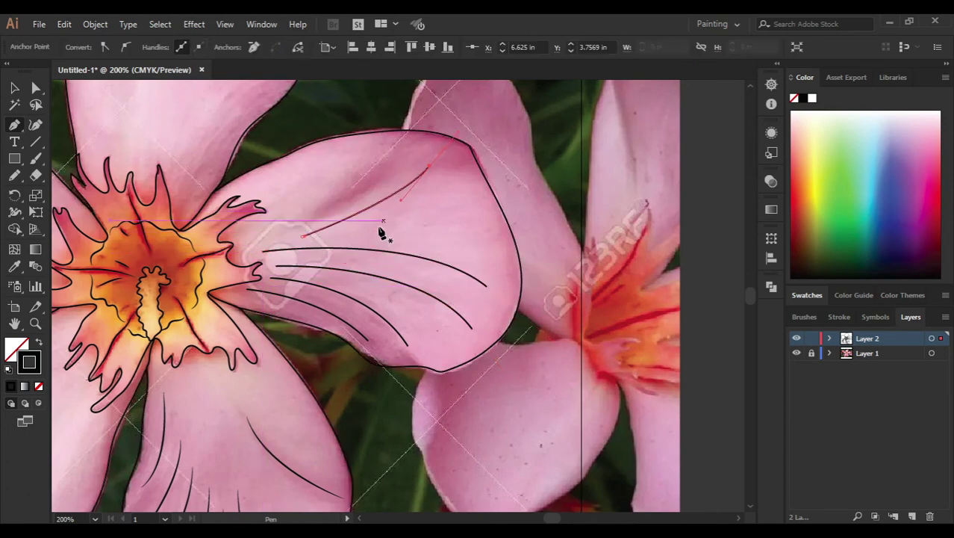
pyautogui.keyDown('ctrl'); pyautogui.click(351, 237); pyautogui.keyUp('ctrl')
pyautogui.click(351, 230)
pyautogui.moveTo(456, 185); pyautogui.dragTo(478, 173)
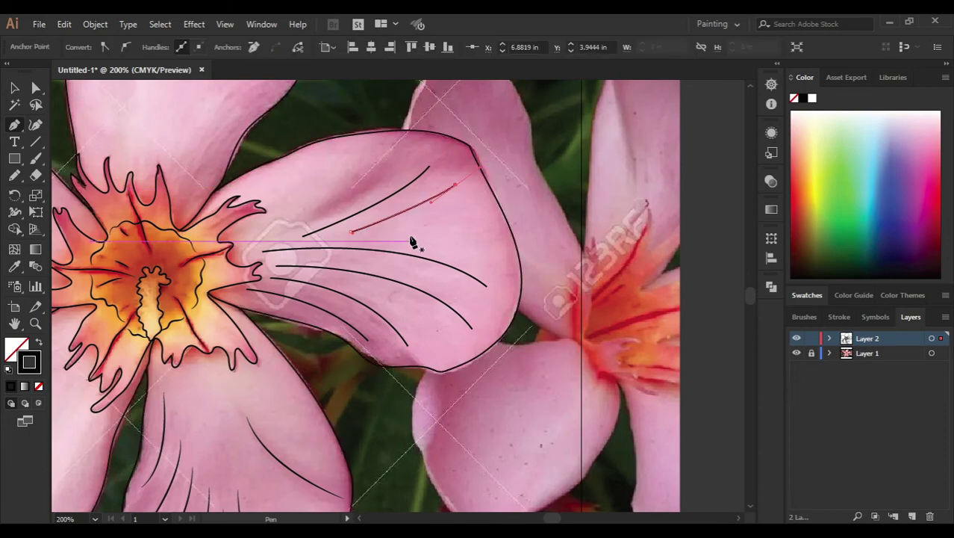
pyautogui.keyDown('ctrl'); pyautogui.click(476, 237); pyautogui.keyUp('ctrl')
pyautogui.click(403, 232)
pyautogui.moveTo(489, 246); pyautogui.dragTo(521, 267)
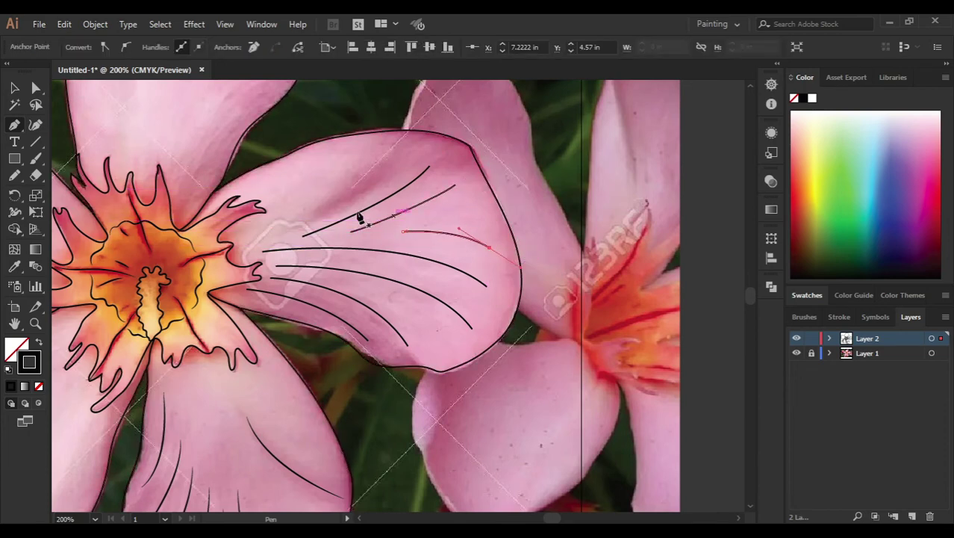
pyautogui.keyDown('ctrl'); pyautogui.click(276, 224); pyautogui.keyUp('ctrl')
pyautogui.click(276, 221)
pyautogui.moveTo(343, 153); pyautogui.dragTo(354, 116)
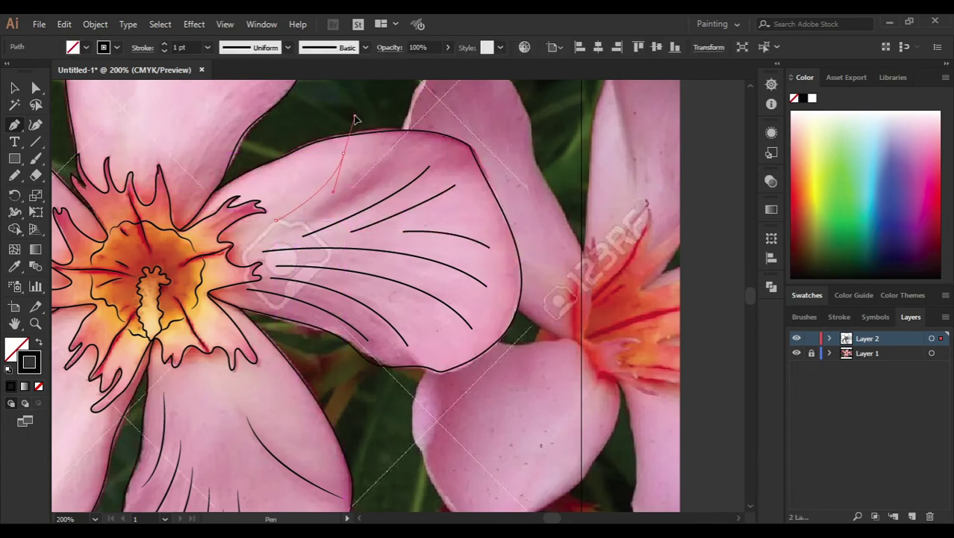
# Step: Select the right petal's veins, apply the elliptical width profile, then deselect
pyautogui.press('v')
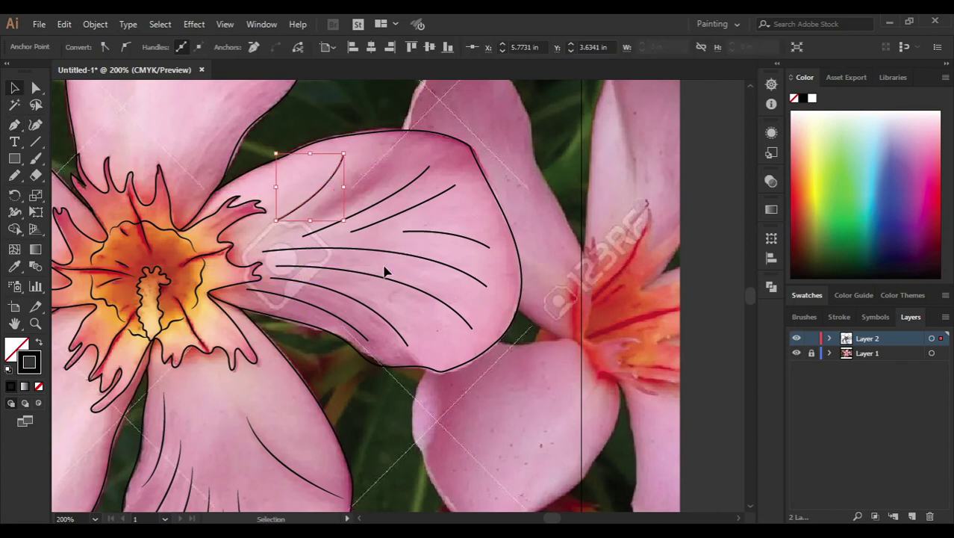
pyautogui.click(401, 319)
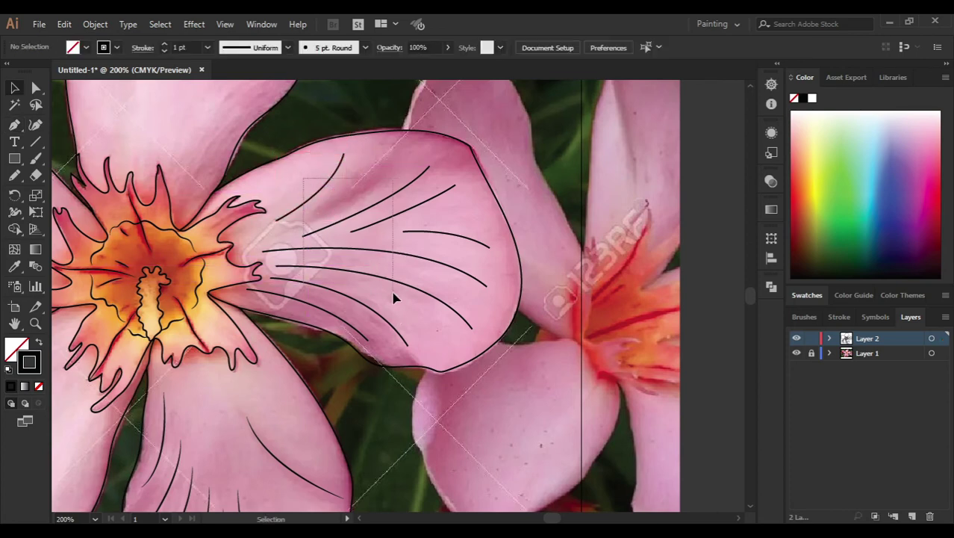
pyautogui.moveTo(399, 312)
pyautogui.mouseDown()
pyautogui.moveTo(418, 269)
pyautogui.moveTo(456, 249)
pyautogui.mouseUp()
pyautogui.click(250, 50)
pyautogui.click(248, 97)
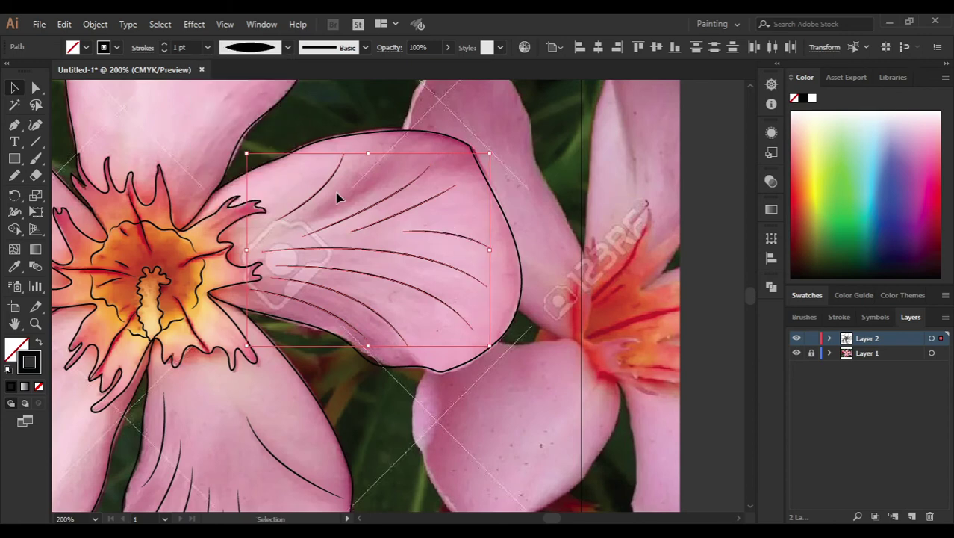
pyautogui.click(334, 241)
pyautogui.moveTo(295, 215)
pyautogui.mouseDown()
pyautogui.moveTo(375, 288)
pyautogui.moveTo(379, 277)
pyautogui.mouseUp()
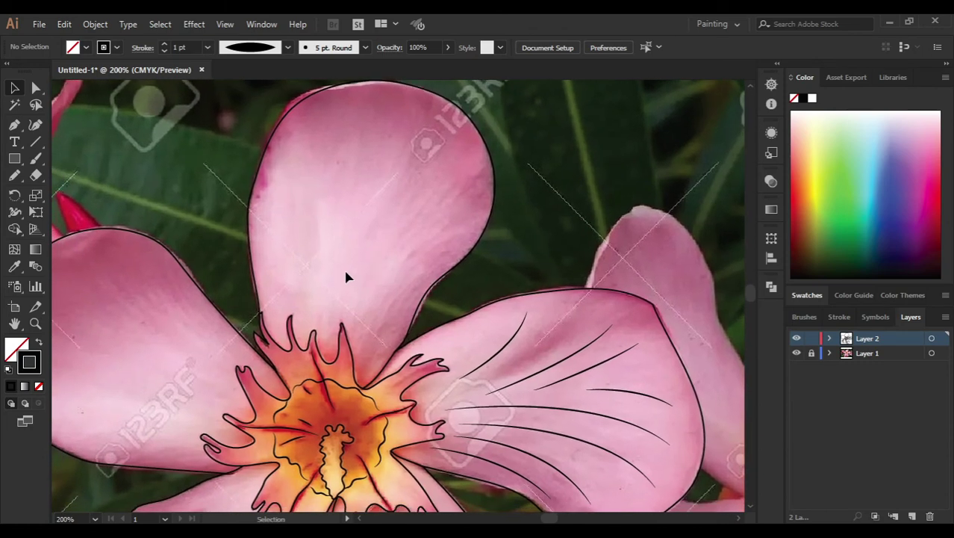
# Step: Draw three Pen-tool veins curving from the upper petal's base toward its edge and tip
pyautogui.press('p')
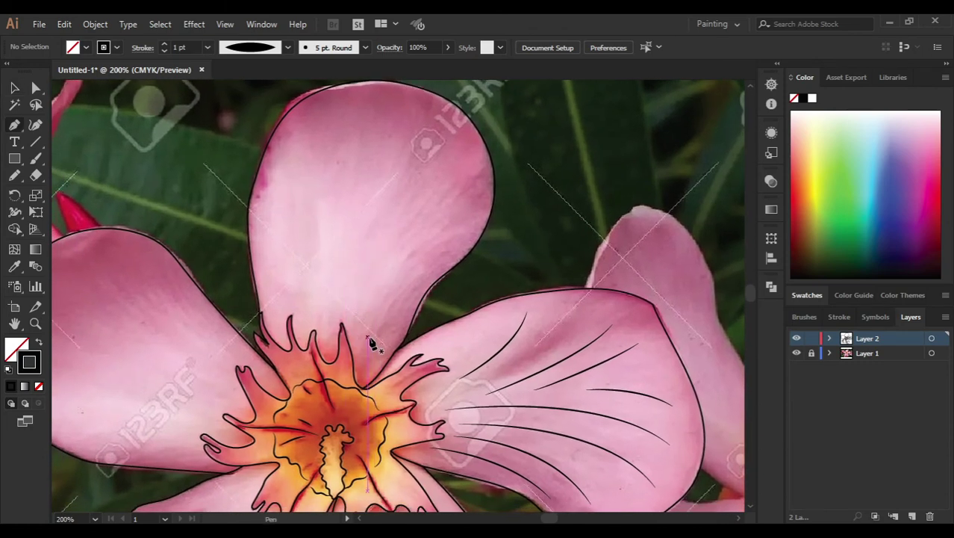
pyautogui.moveTo(442, 250); pyautogui.dragTo(492, 228)
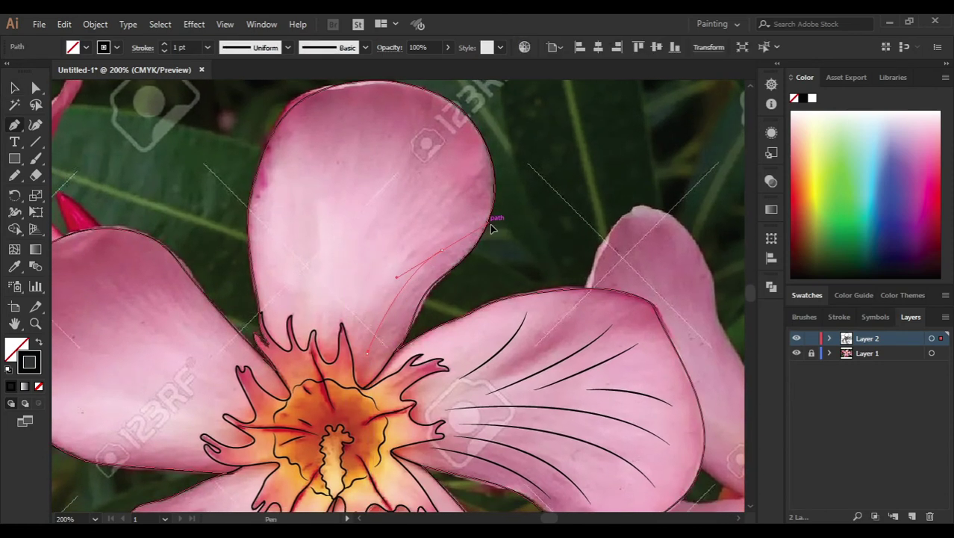
pyautogui.click(356, 324)
pyautogui.moveTo(453, 200); pyautogui.dragTo(508, 175)
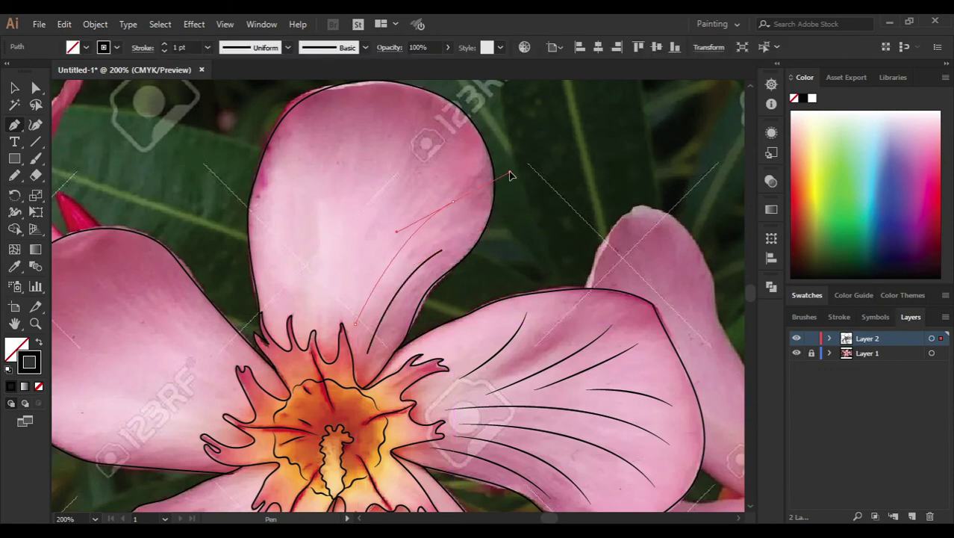
pyautogui.click(348, 303)
pyautogui.moveTo(430, 136)
pyautogui.mouseDown()
pyautogui.moveTo(429, 96)
pyautogui.moveTo(376, 83)
pyautogui.mouseUp()
# Step: Add veins along the upper petal's left side, adjusting one vein's ends to fit the petal
pyautogui.click(337, 275)
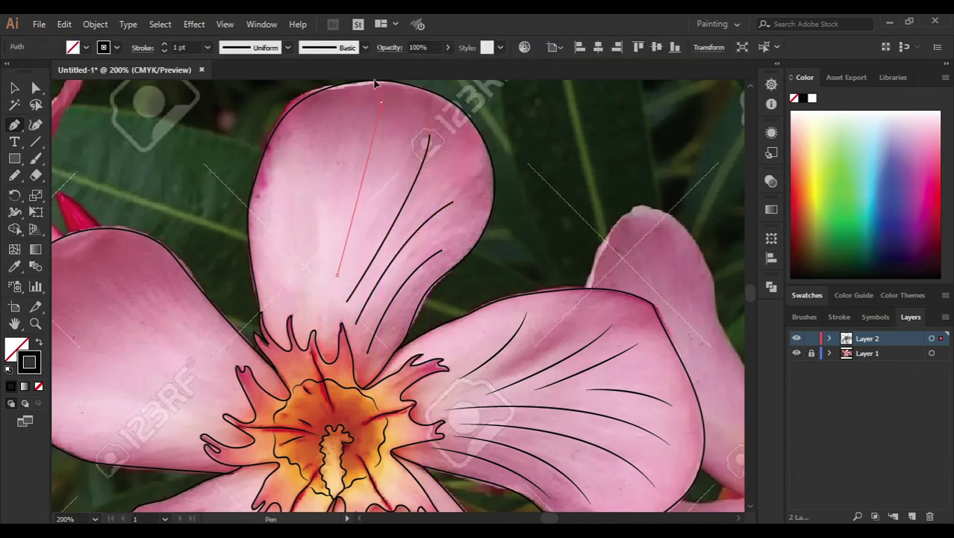
pyautogui.scroll(5, 376, 84)
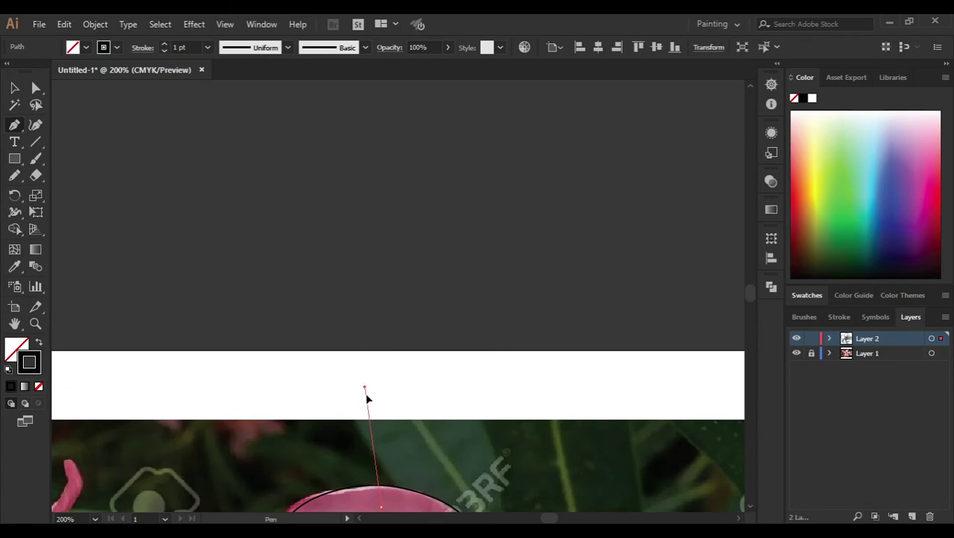
pyautogui.scroll(-2, 370, 490)
pyautogui.scroll(-2, 381, 224)
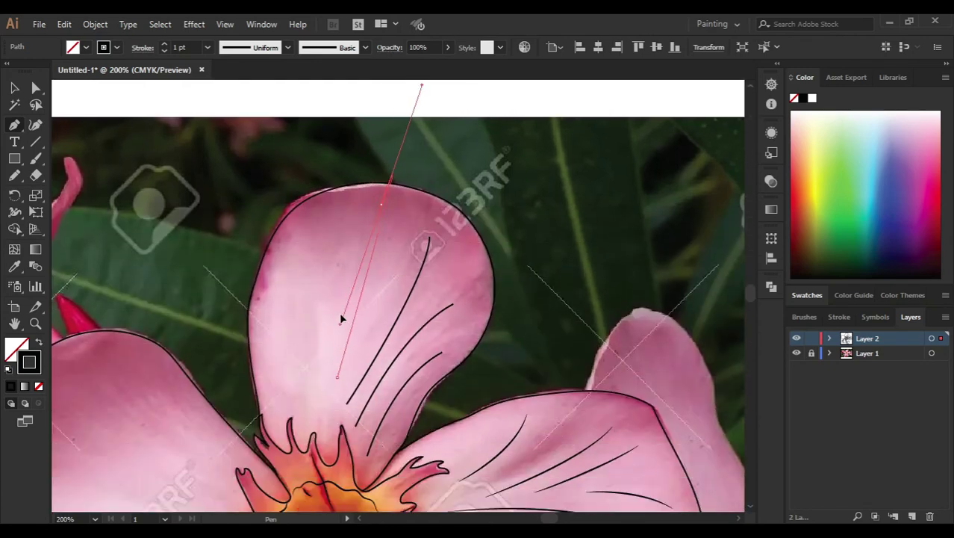
pyautogui.moveTo(338, 377); pyautogui.dragTo(318, 377)
pyautogui.moveTo(381, 205); pyautogui.dragTo(347, 213)
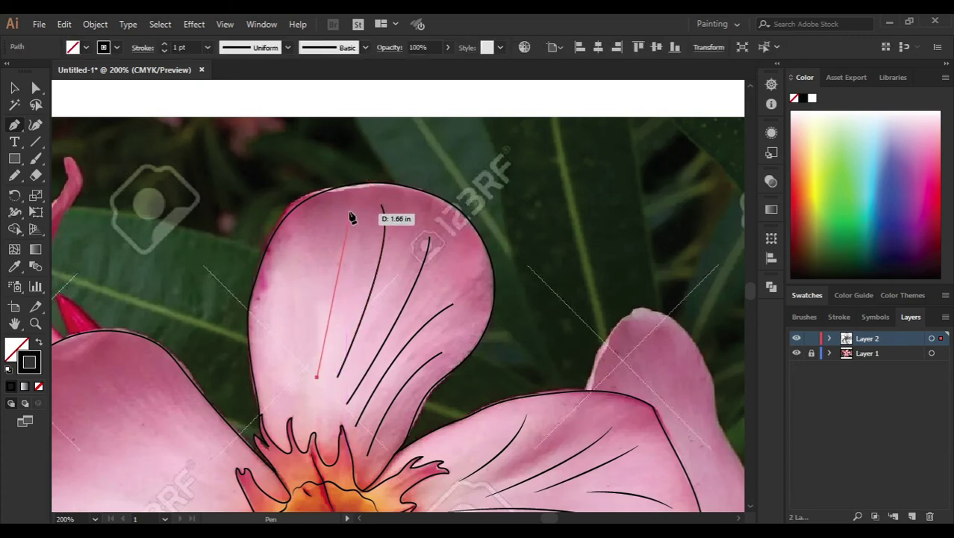
pyautogui.keyDown('ctrl'); pyautogui.click(327, 173); pyautogui.keyUp('ctrl')
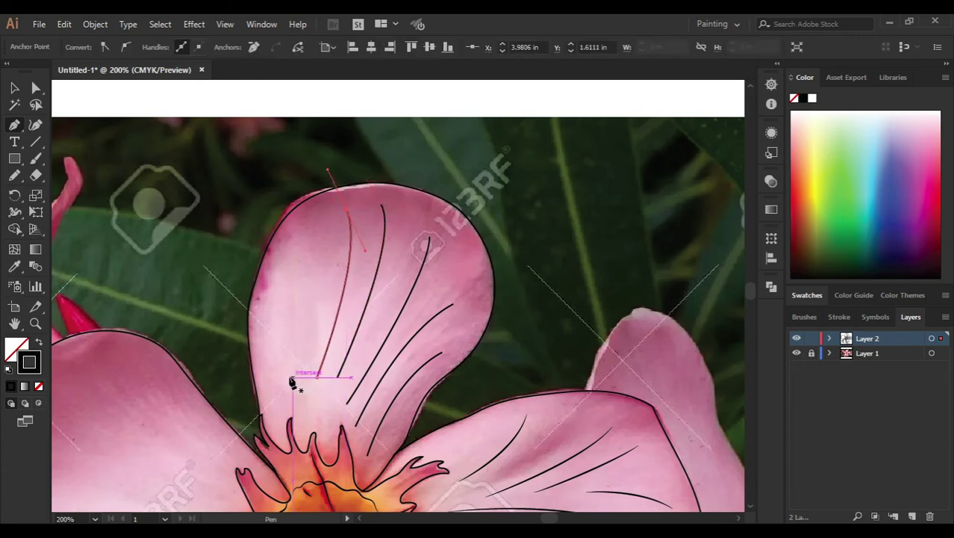
pyautogui.moveTo(346, 214); pyautogui.dragTo(291, 245)
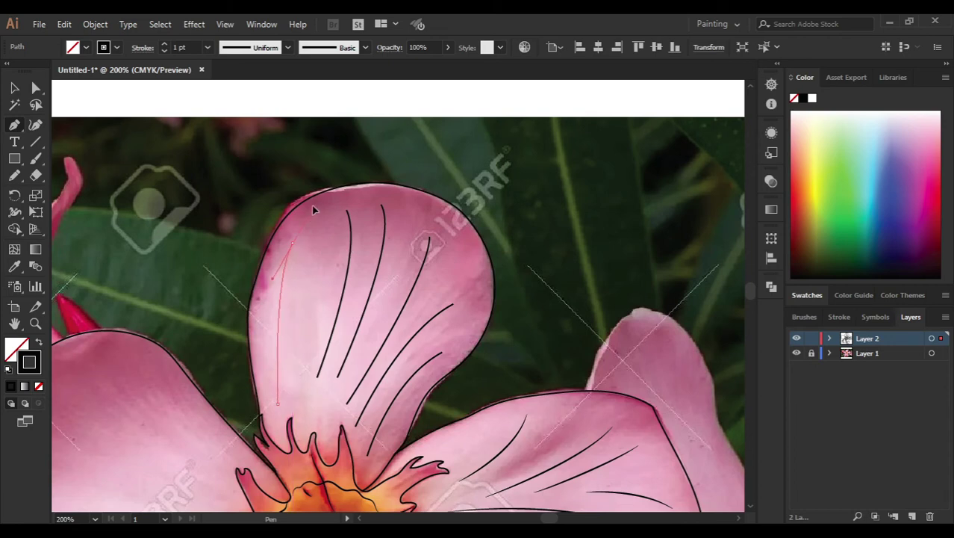
pyautogui.click(298, 381)
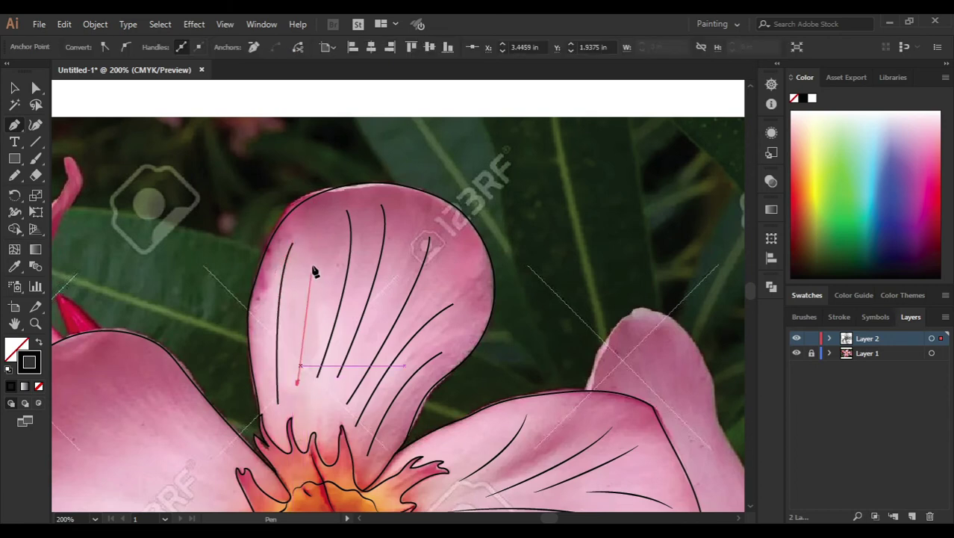
pyautogui.click(325, 224)
# Step: Marquee-select the upper petal's veins, apply the elliptical width profile, then deselect
pyautogui.press('v')
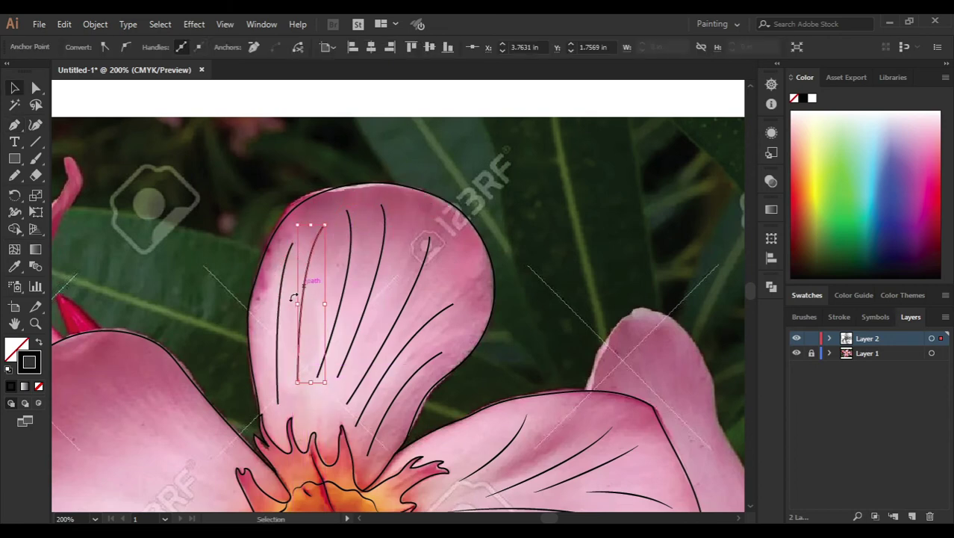
pyautogui.click(260, 318)
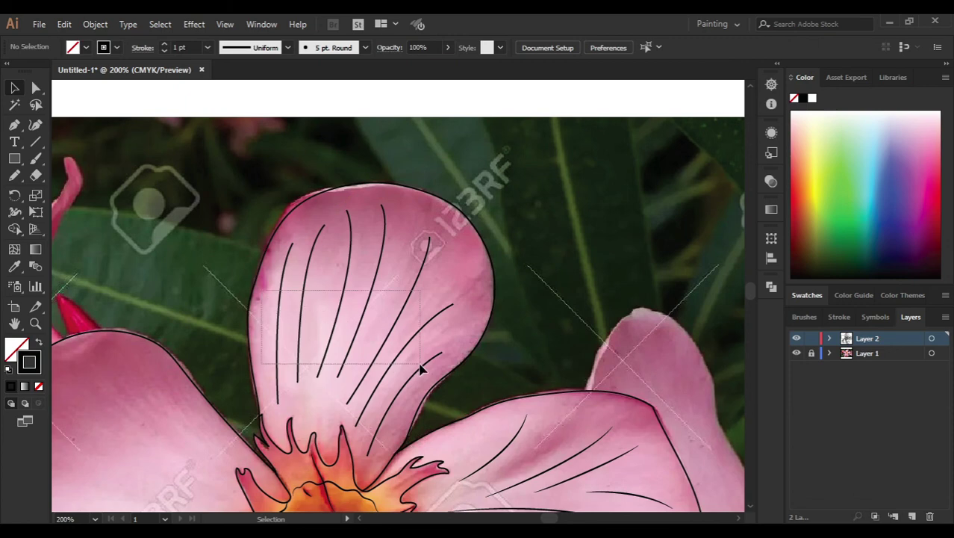
pyautogui.moveTo(420, 368); pyautogui.dragTo(411, 337)
pyautogui.click(254, 51)
pyautogui.click(247, 74)
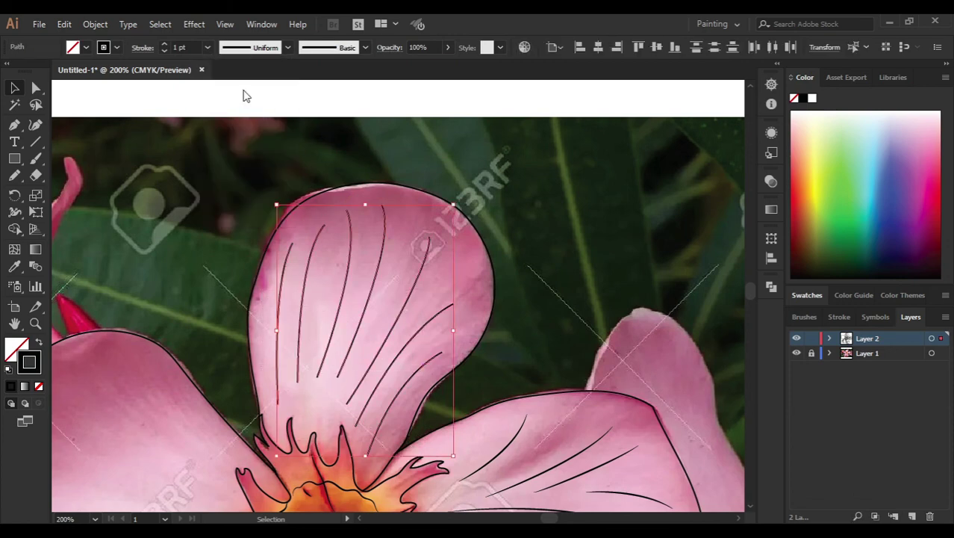
pyautogui.click(224, 285)
pyautogui.moveTo(226, 288); pyautogui.dragTo(293, 189)
# Step: Draw three veins from the upper-left petal's base toward its tip and upper edge, one curved
pyautogui.scroll(-3, 298, 198)
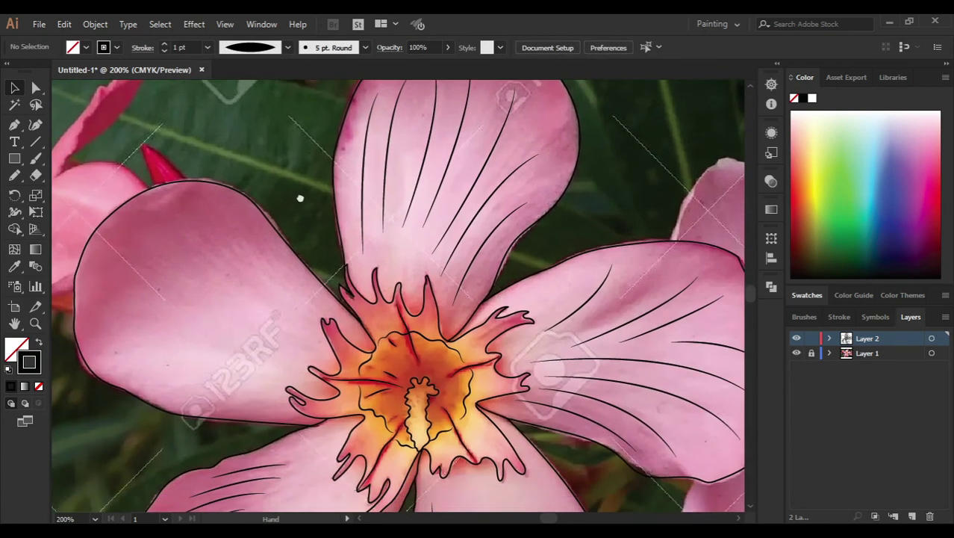
pyautogui.hscroll(-2, 319, 159)
pyautogui.press('p')
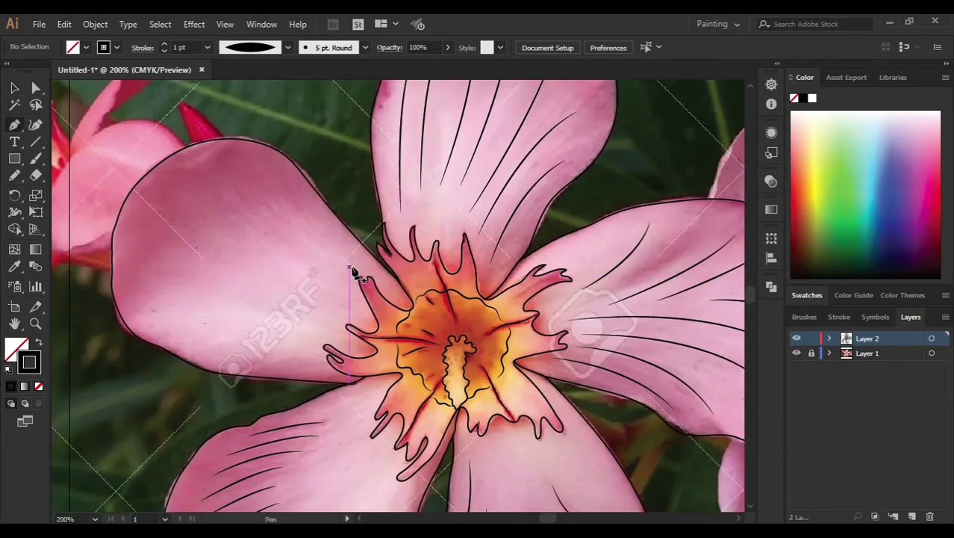
pyautogui.click(351, 264)
pyautogui.click(277, 144)
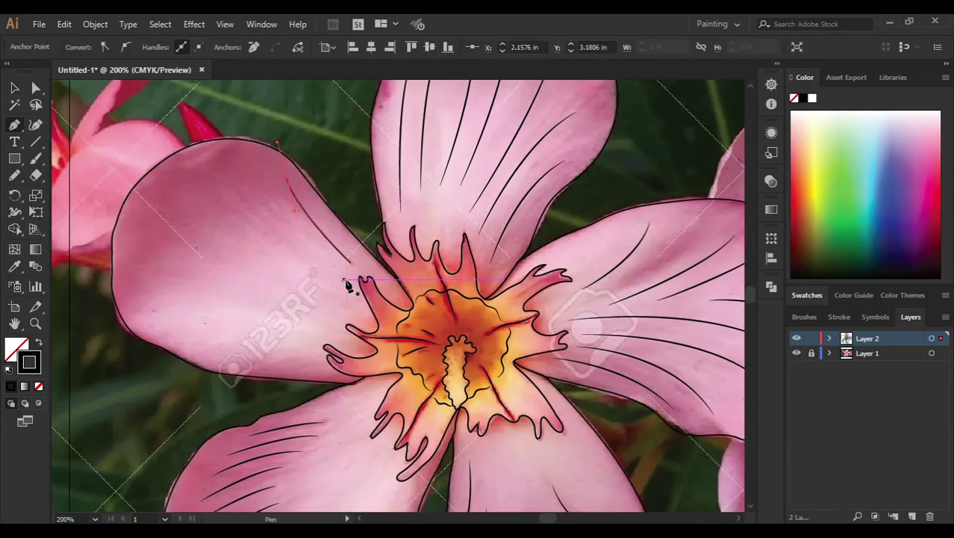
pyautogui.press('Return')
pyautogui.click(351, 292)
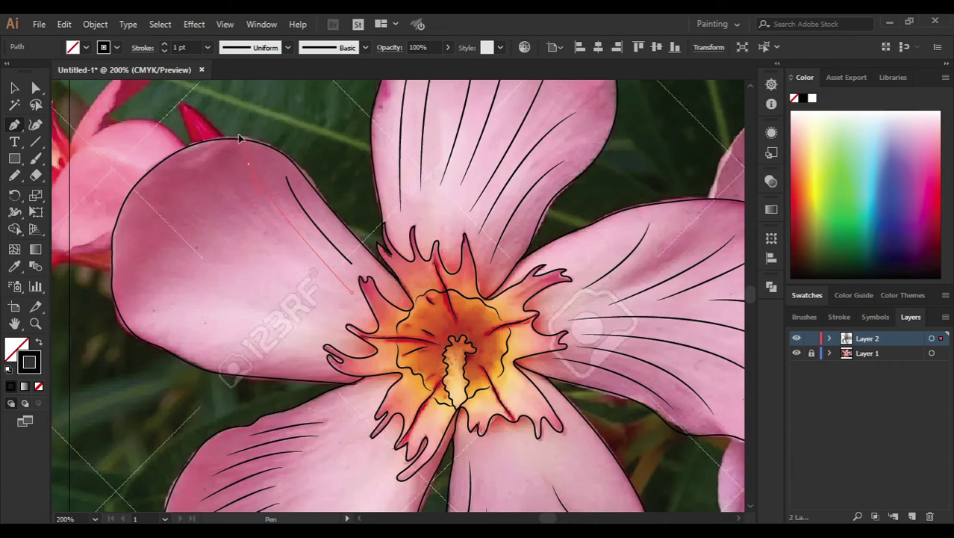
pyautogui.moveTo(249, 164); pyautogui.dragTo(218, 169)
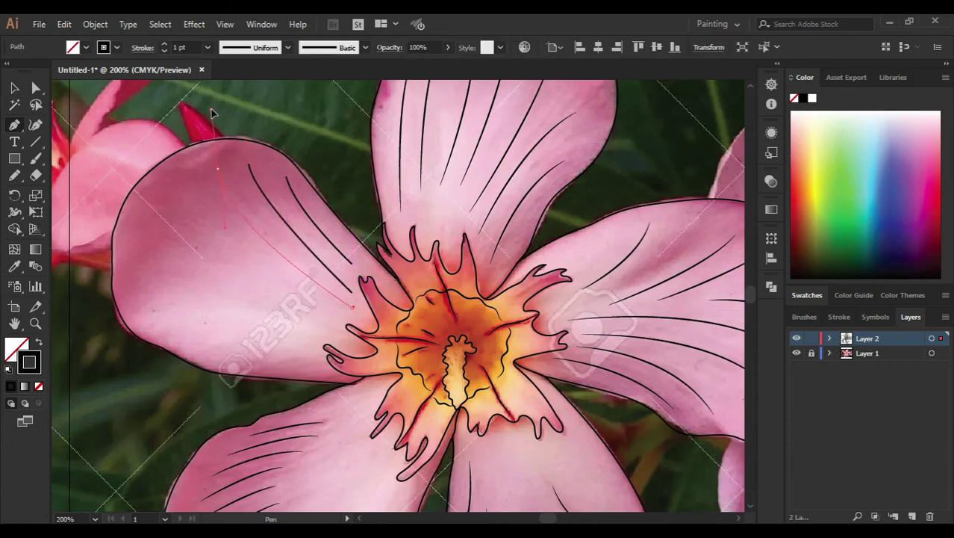
pyautogui.moveTo(214, 109); pyautogui.dragTo(216, 109)
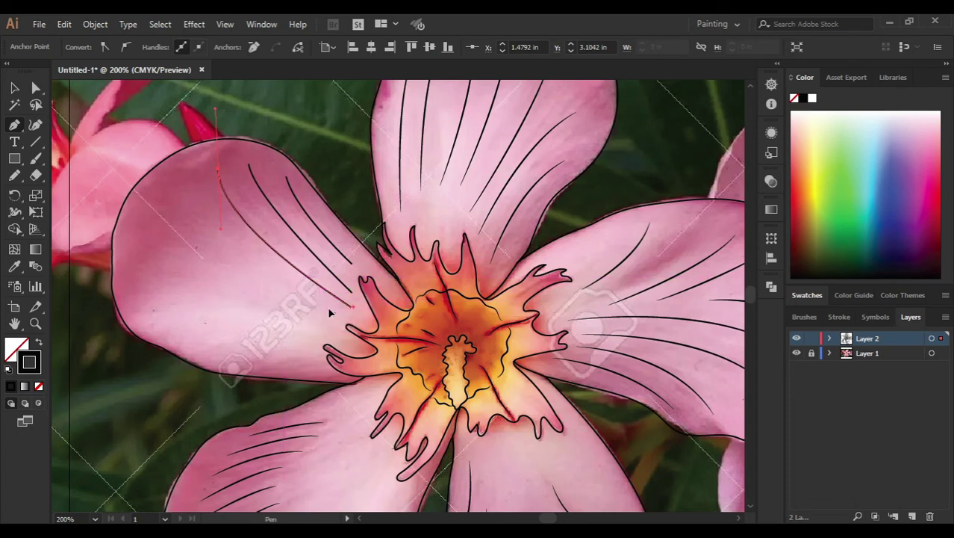
pyautogui.click(335, 313)
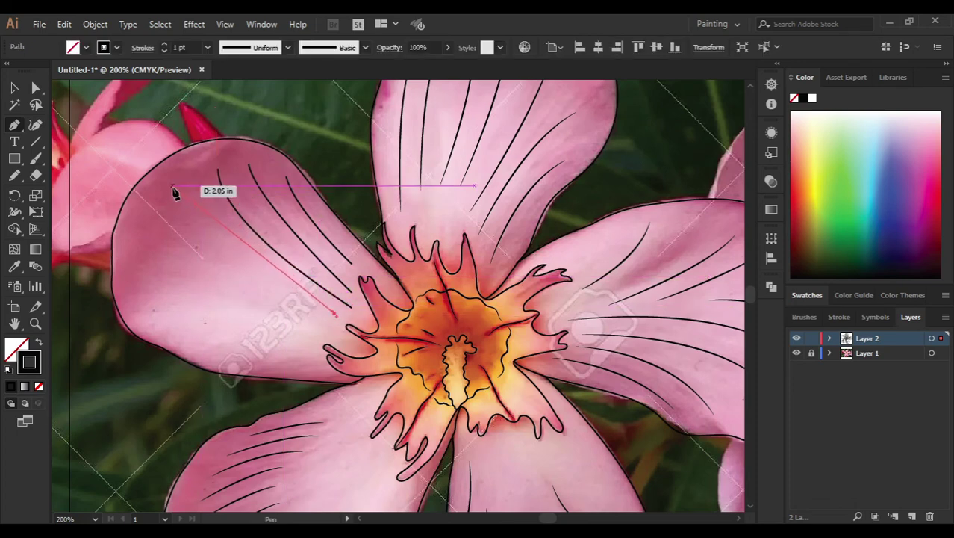
pyautogui.click(172, 187)
pyautogui.press('Escape')
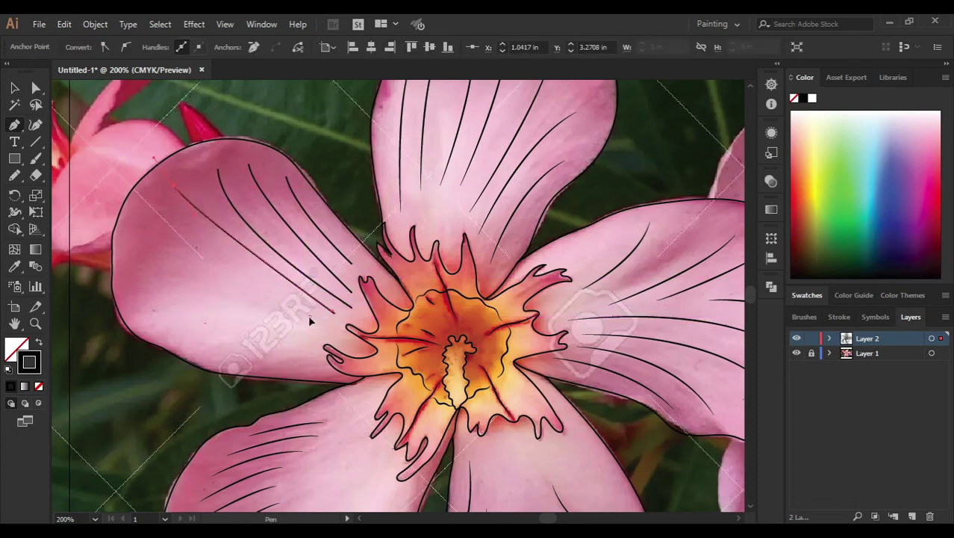
# Step: Add three straight veins from the flower centre to the petal's left and lower parts
pyautogui.click(310, 316)
pyautogui.click(142, 294)
pyautogui.press('Escape')
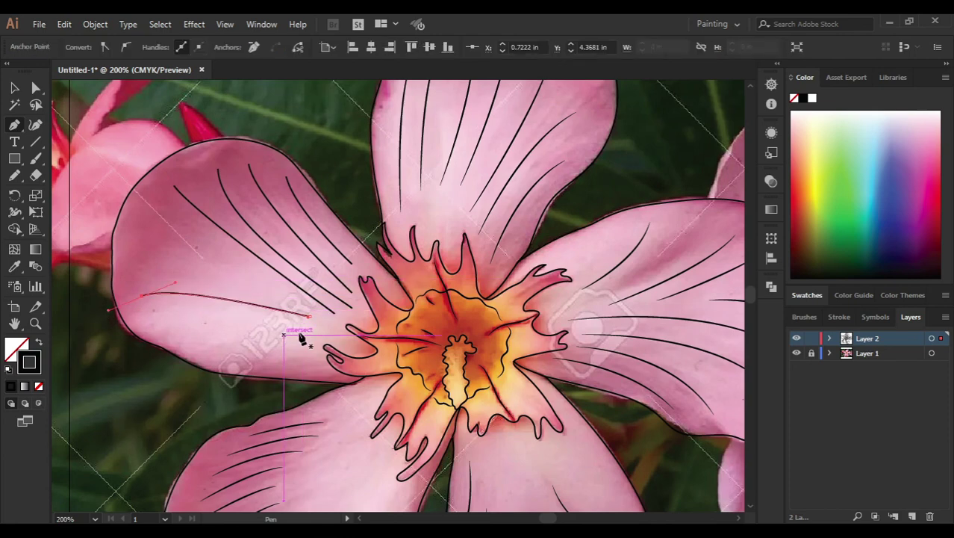
pyautogui.click(325, 327)
pyautogui.click(174, 326)
pyautogui.press('Escape')
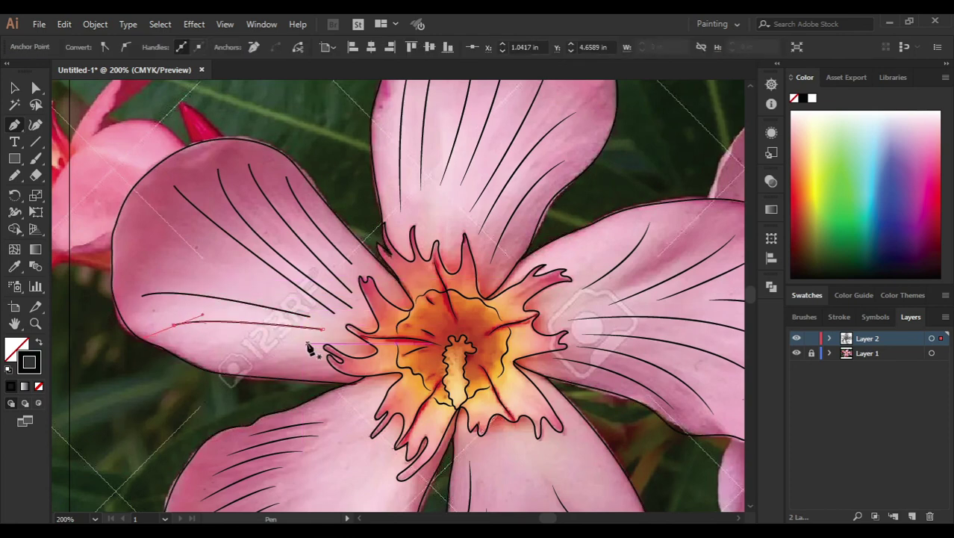
pyautogui.click(306, 343)
pyautogui.click(217, 349)
pyautogui.press('Escape')
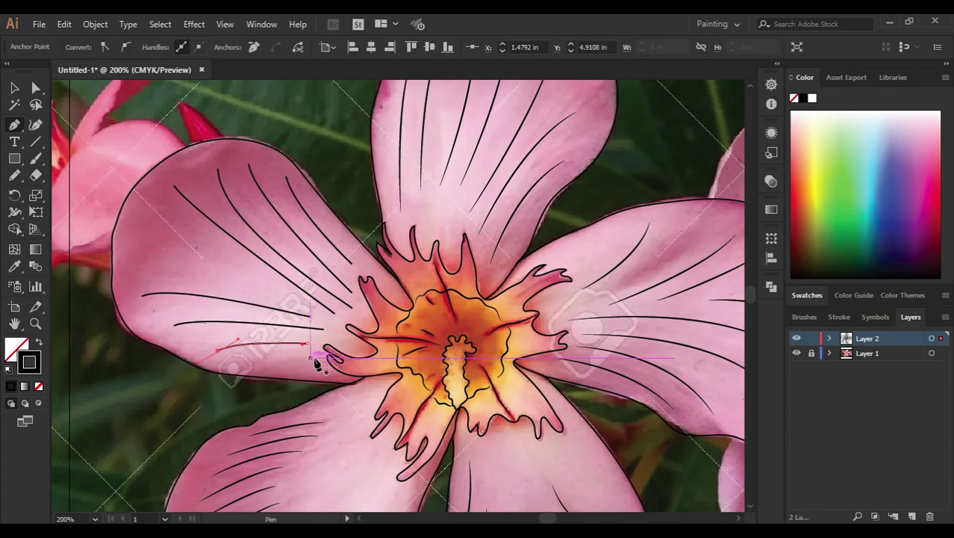
# Step: Add three more veins across the petal, bending the last one into a curve
pyautogui.click(318, 357)
pyautogui.click(247, 366)
pyautogui.click(287, 299)
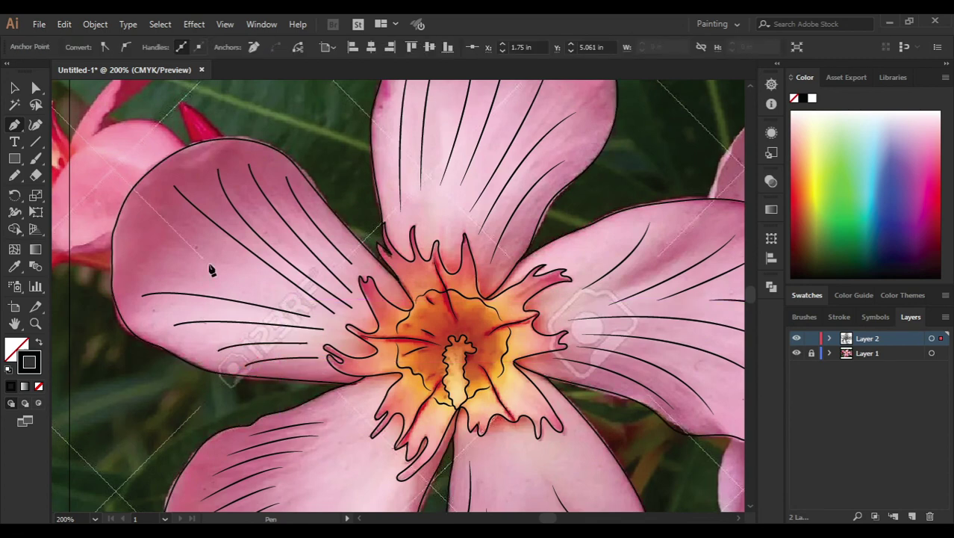
pyautogui.click(160, 207)
pyautogui.press('Escape')
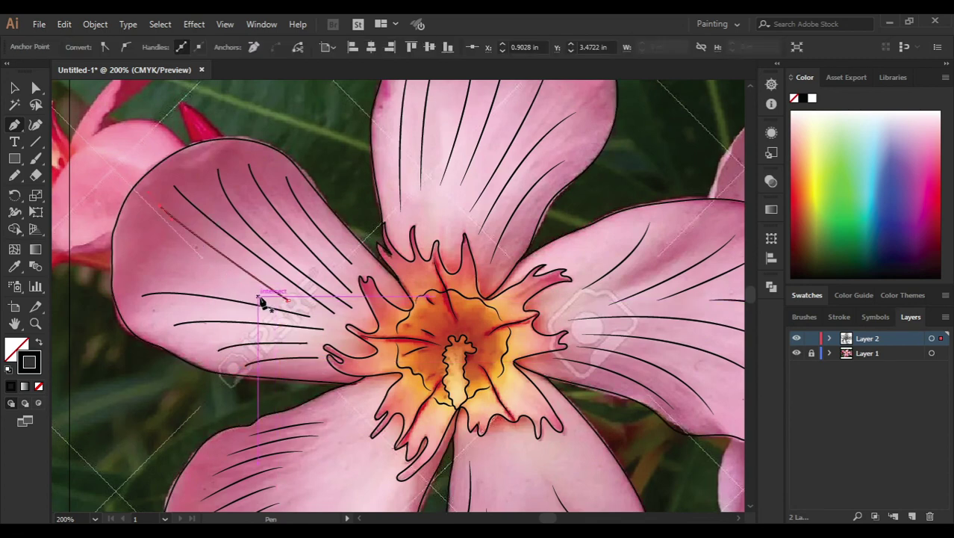
pyautogui.click(262, 297)
pyautogui.click(159, 249)
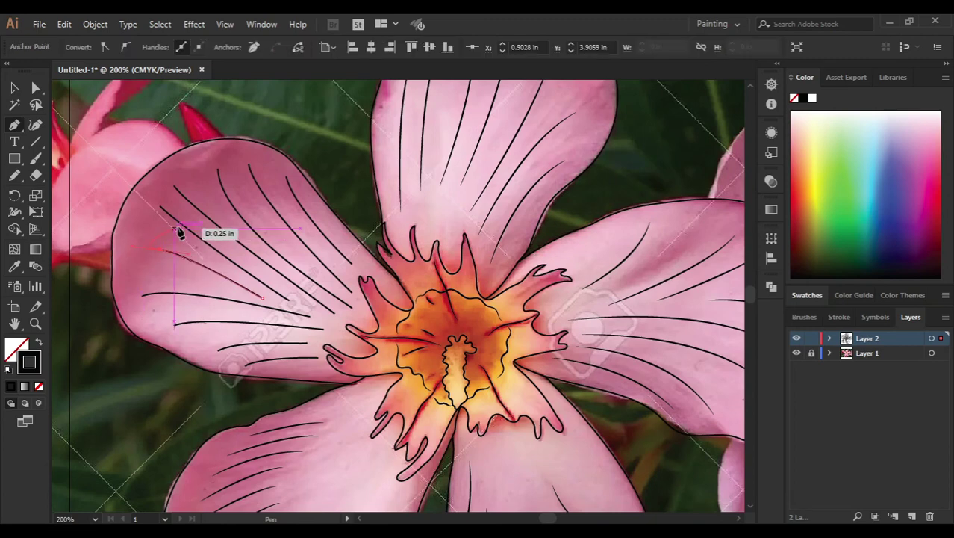
pyautogui.moveTo(138, 250); pyautogui.dragTo(210, 265)
# Step: Select the upper-left petal's veins and apply a tapered width profile to them
pyautogui.press('v')
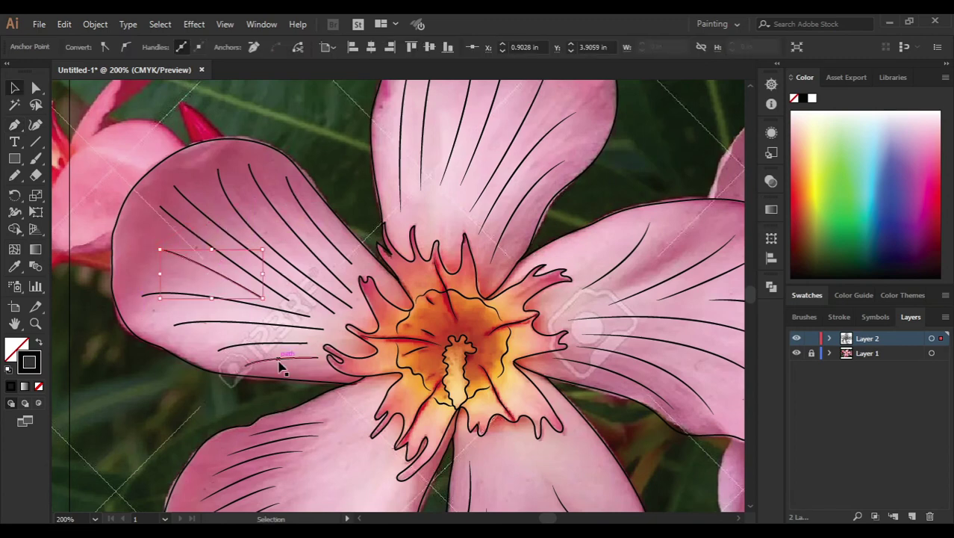
pyautogui.click(276, 371)
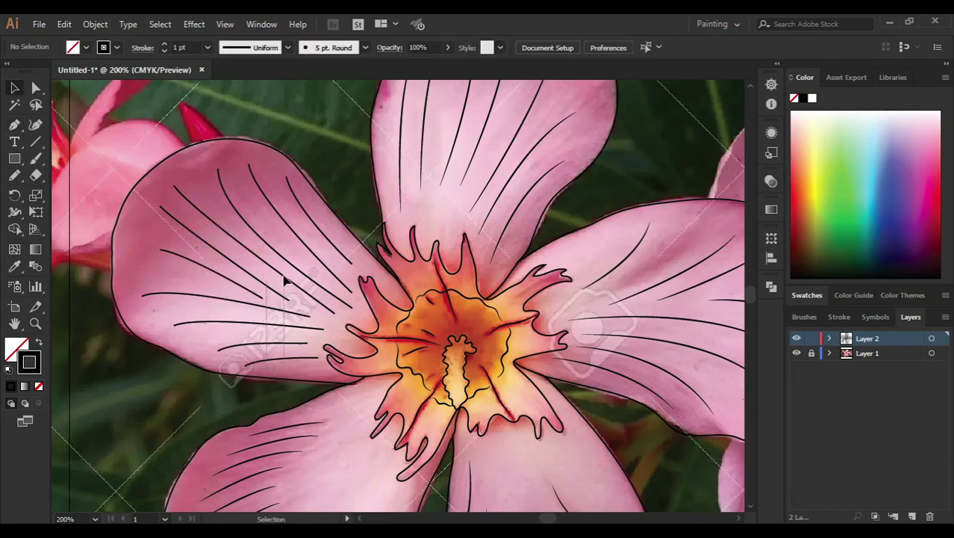
pyautogui.click(297, 204)
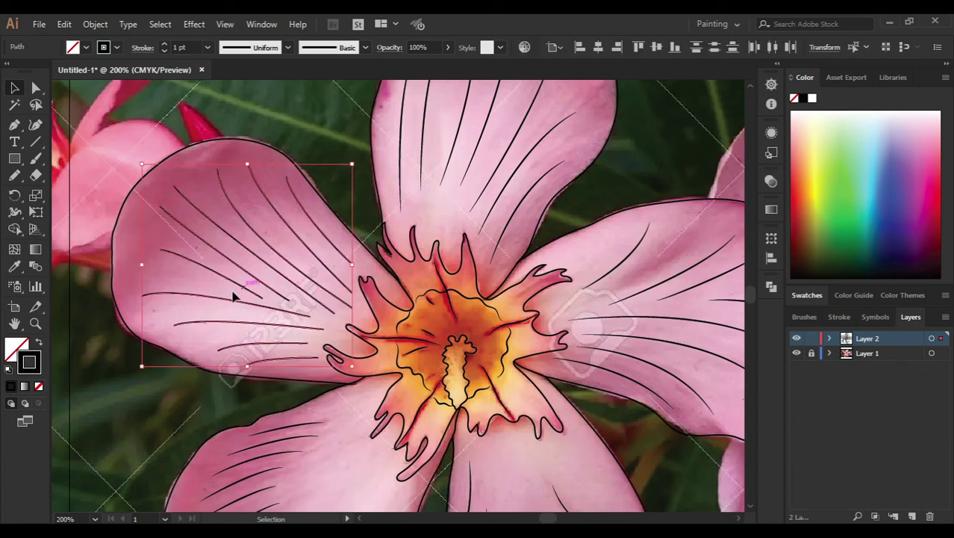
pyautogui.keyDown('shift'); pyautogui.click(194, 254); pyautogui.keyUp('shift')
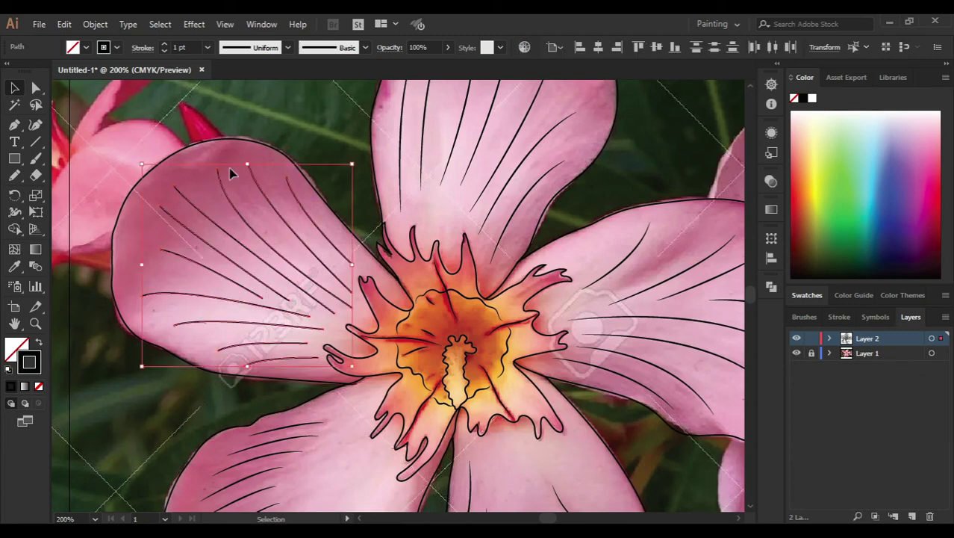
pyautogui.click(255, 48)
pyautogui.click(248, 92)
pyautogui.click(291, 99)
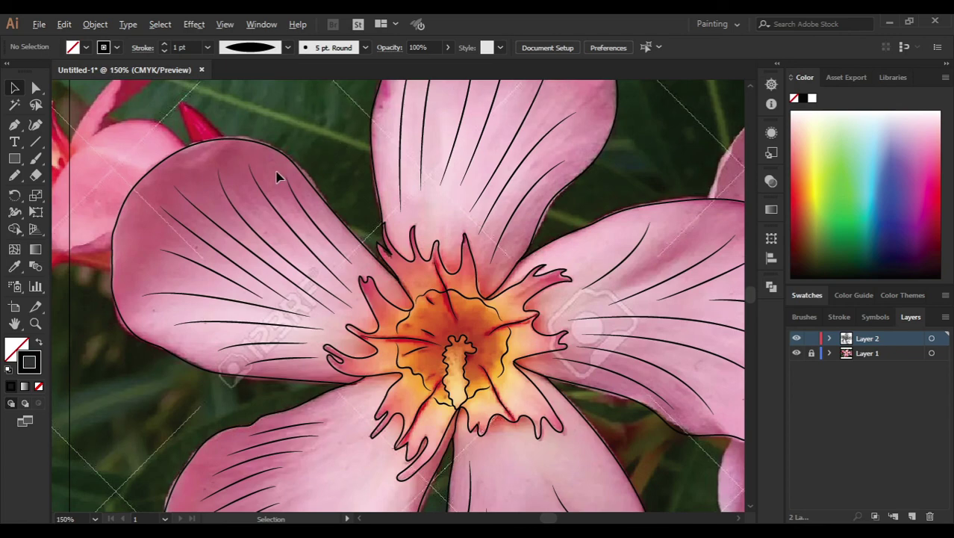
# Step: Hide the reference photo layer so only the black line drawing remains visible
pyautogui.scroll(-1, 276, 177)
pyautogui.scroll(-1, 288, 170)
pyautogui.scroll(-1, 288, 173)
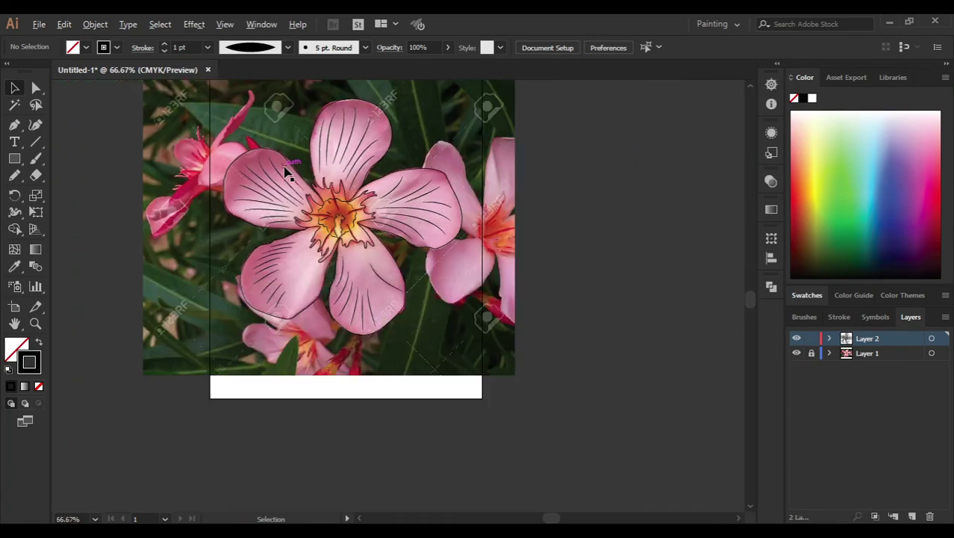
pyautogui.click(797, 353)
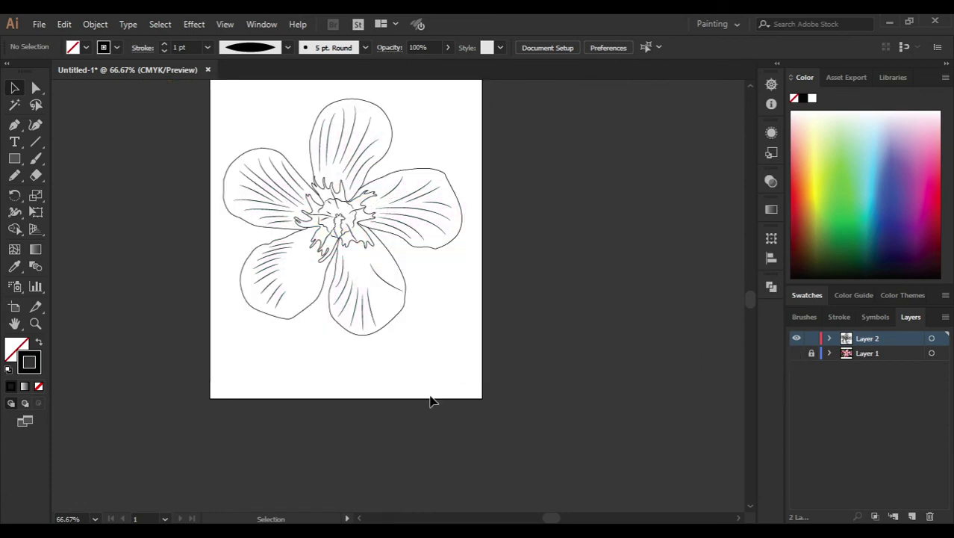
pyautogui.scroll(1, 366, 284)
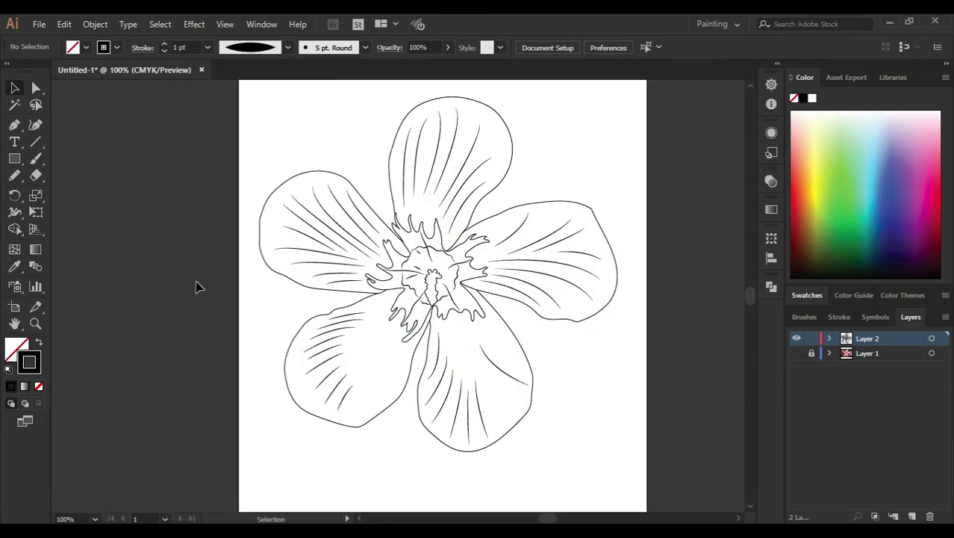
pyautogui.scroll(-1, 196, 288)
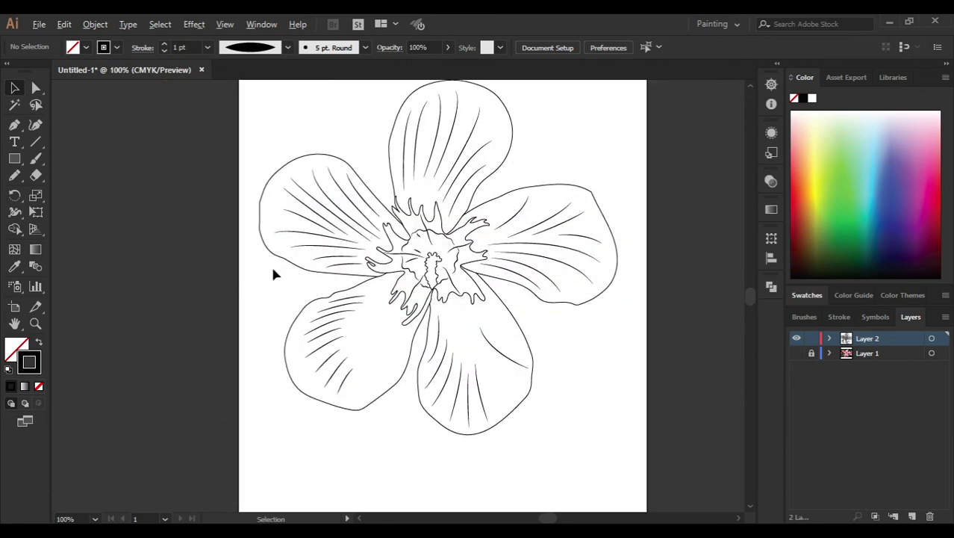
pyautogui.scroll(1, 318, 296)
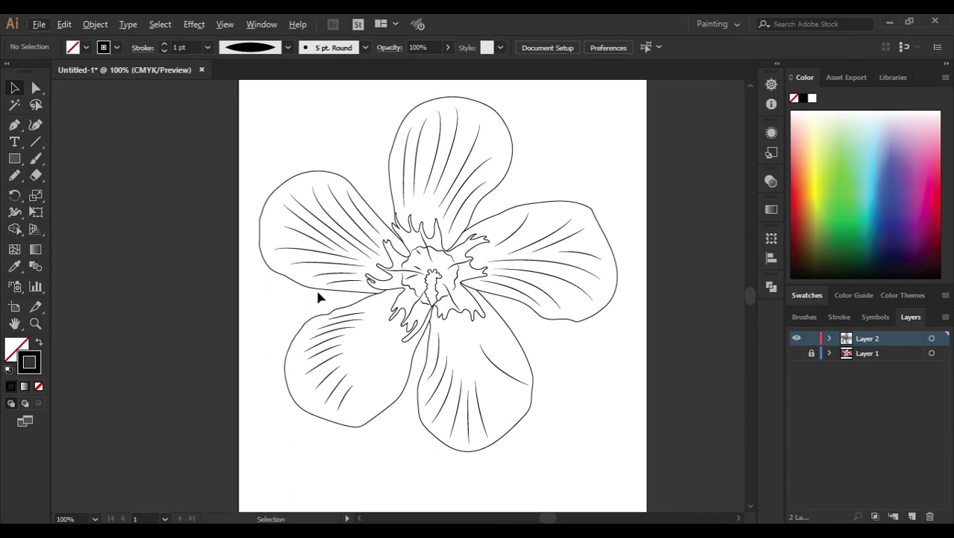
# Step: Give the fringed flower-centre outline a 2 pt stroke to match the petal outlines
pyautogui.click(276, 278)
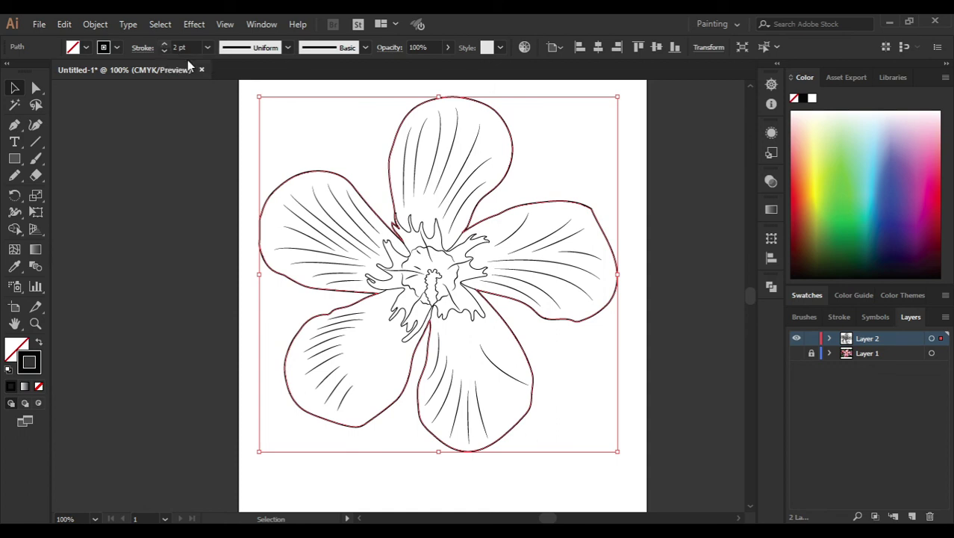
pyautogui.click(351, 141)
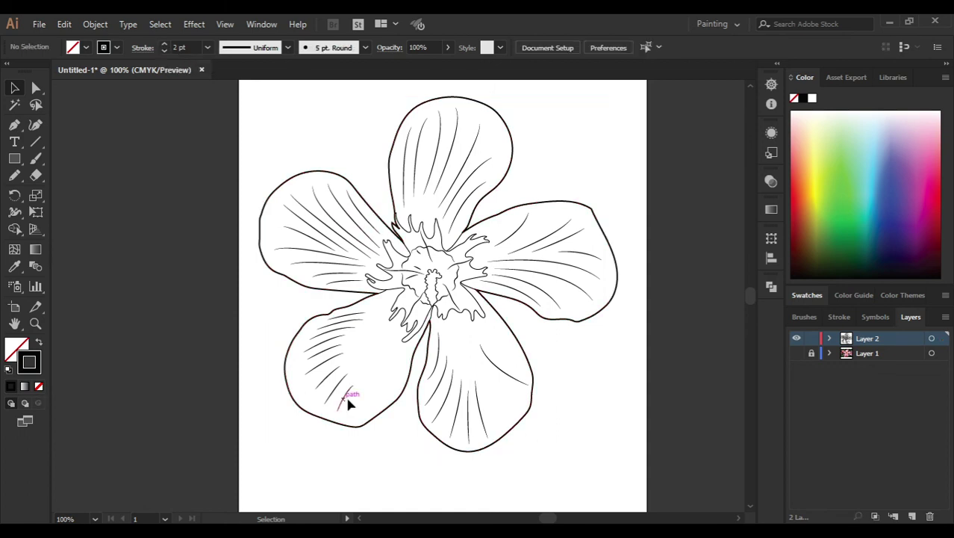
pyautogui.click(395, 320)
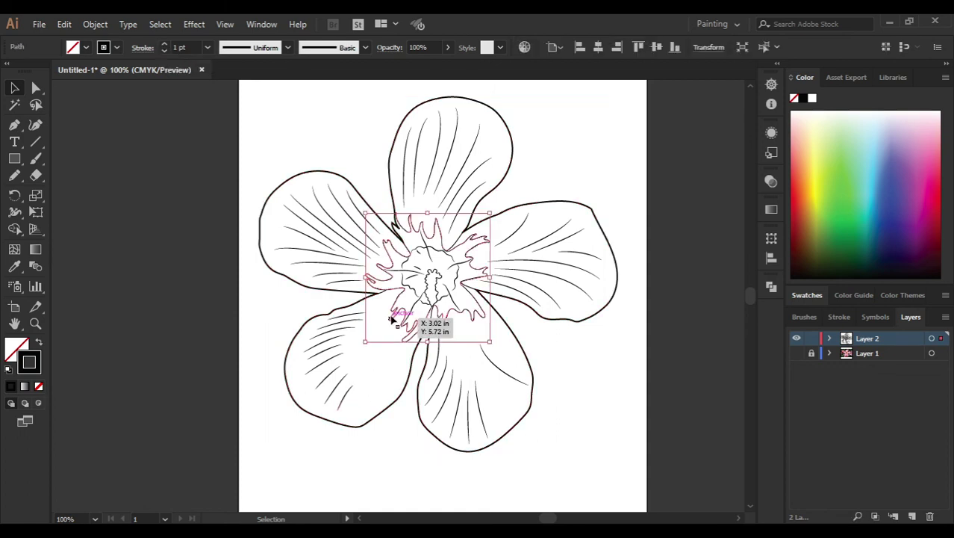
pyautogui.click(162, 44)
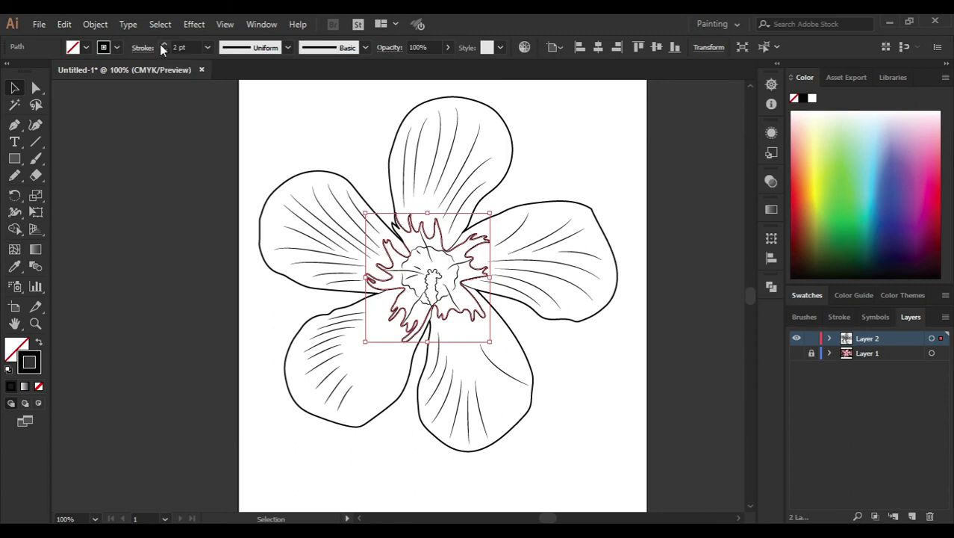
pyautogui.click(839, 314)
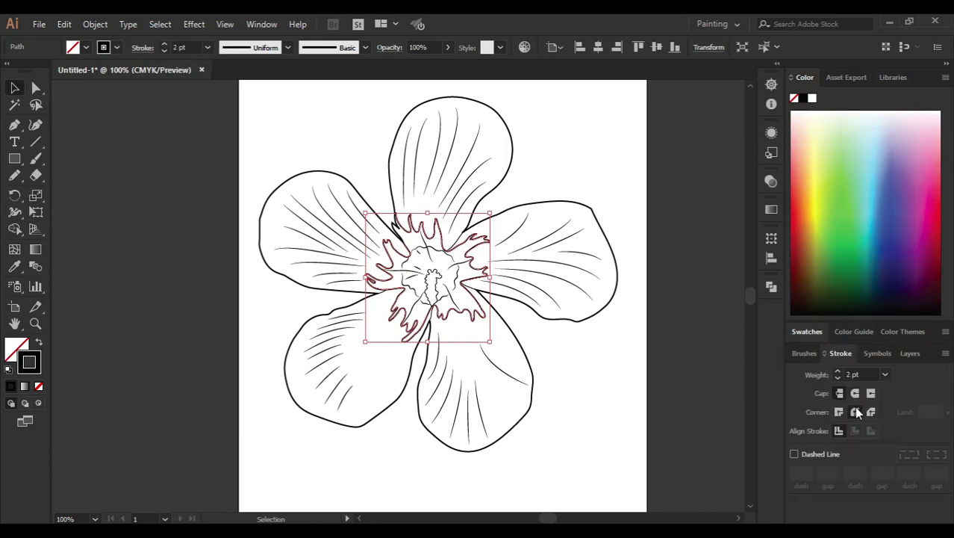
pyautogui.click(560, 377)
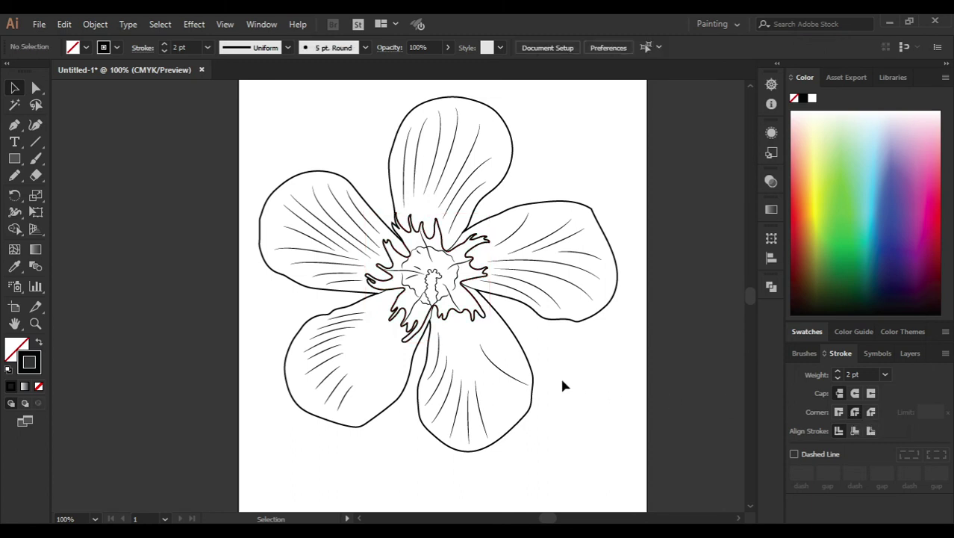
pyautogui.scroll(-1, 562, 381)
pyautogui.moveTo(549, 431); pyautogui.dragTo(422, 472)
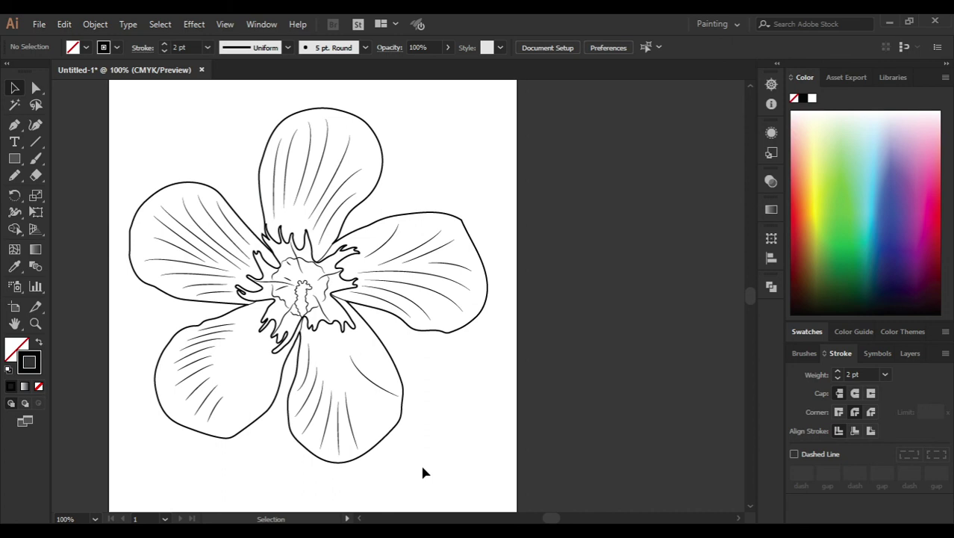
# Step: Draw a curved vein near the bottom petal's right edge with the Pen tool
pyautogui.scroll(-1, 422, 472)
pyautogui.scroll(1, 399, 391)
pyautogui.press('p')
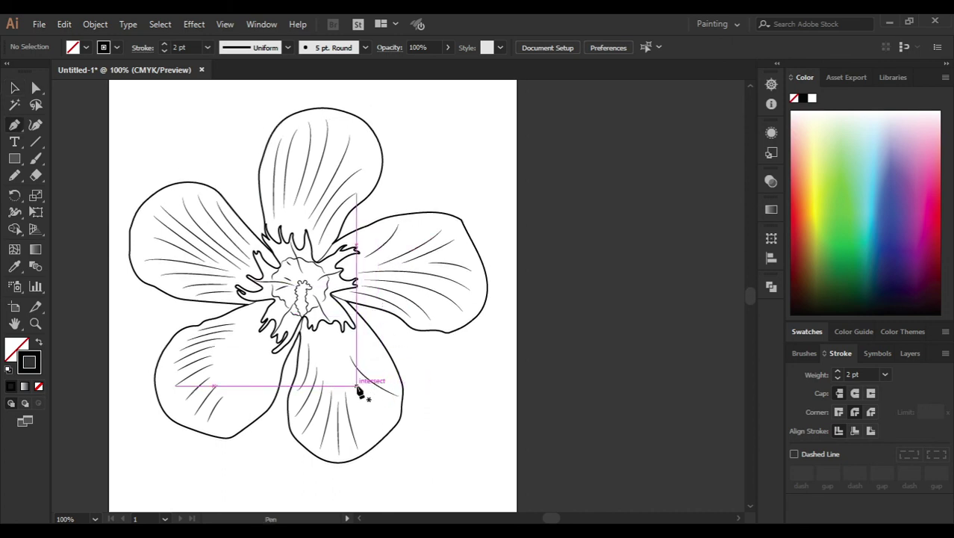
pyautogui.click(357, 385)
pyautogui.moveTo(386, 420)
pyautogui.mouseDown()
pyautogui.moveTo(411, 438)
pyautogui.moveTo(390, 374)
pyautogui.mouseUp()
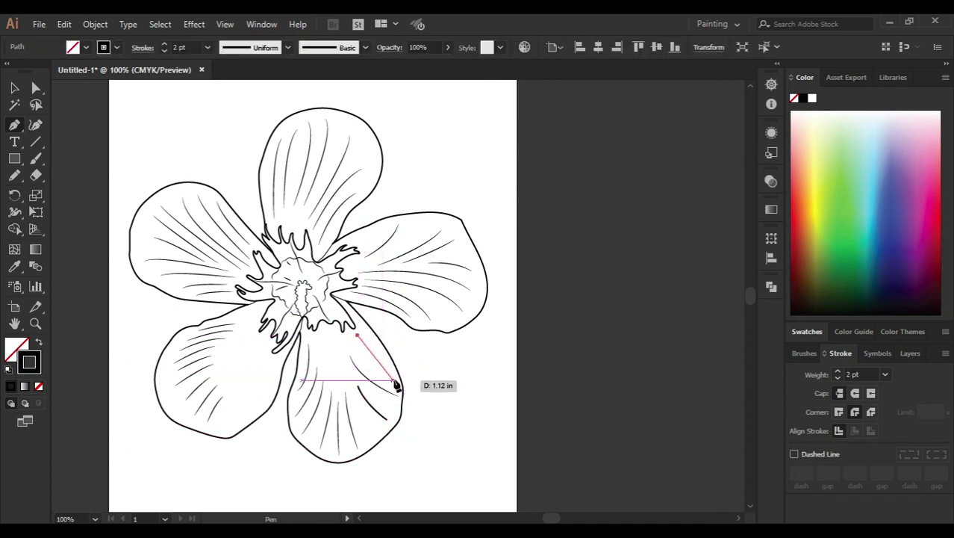
pyautogui.press('v')
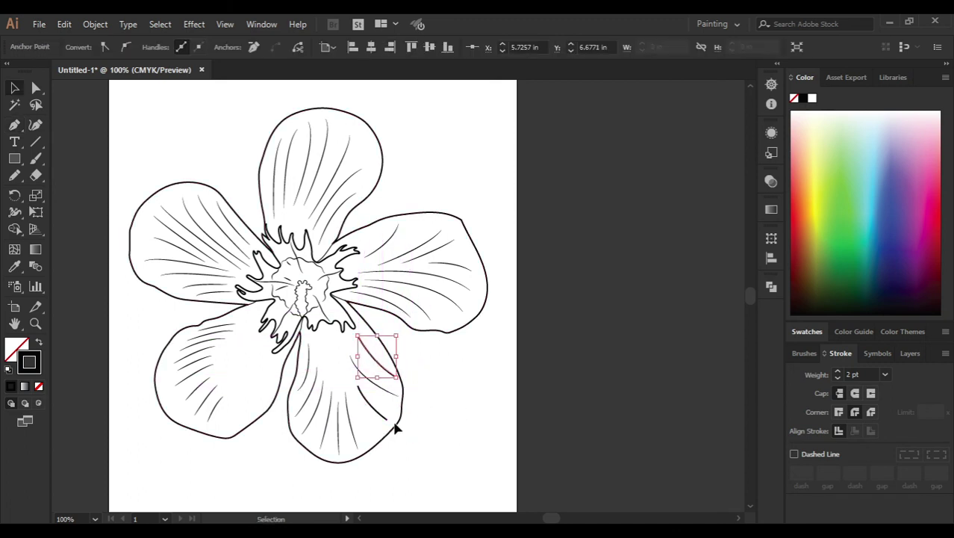
pyautogui.click(385, 428)
# Step: Give the new bottom-petal vein a 1 pt stroke with a tapered width profile
pyautogui.click(381, 418)
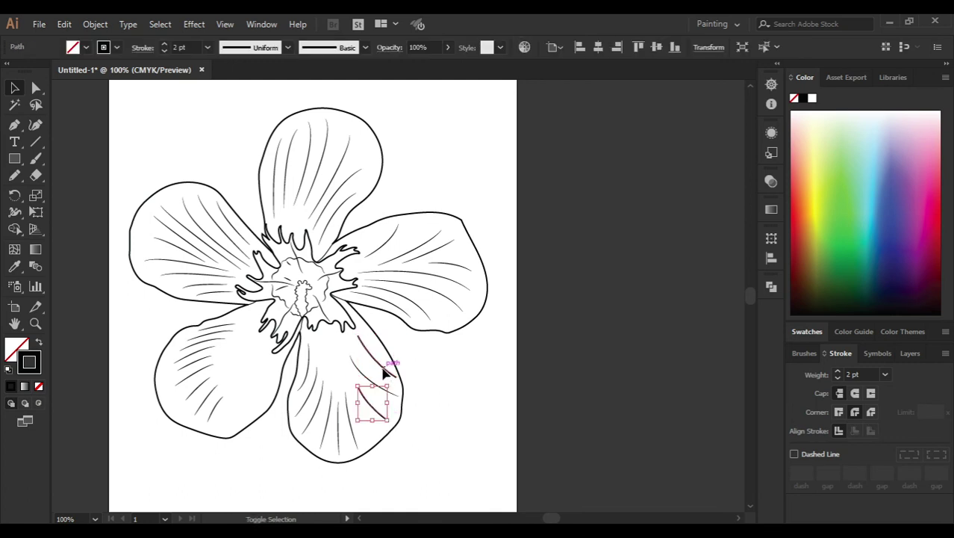
pyautogui.click(164, 51)
pyautogui.click(251, 47)
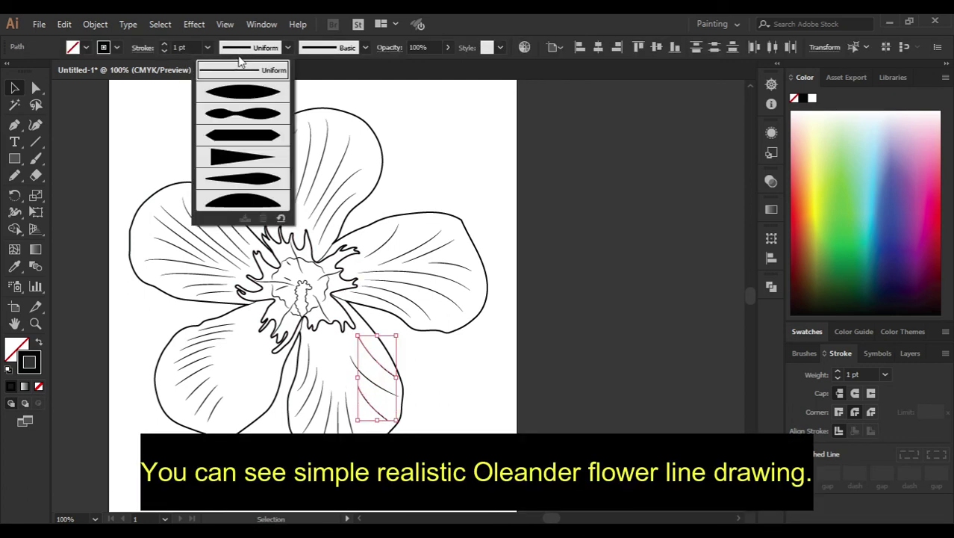
pyautogui.click(251, 86)
pyautogui.click(461, 184)
pyautogui.moveTo(504, 273)
pyautogui.mouseDown()
pyautogui.moveTo(531, 257)
pyautogui.moveTo(525, 324)
pyautogui.moveTo(533, 337)
pyautogui.mouseUp()
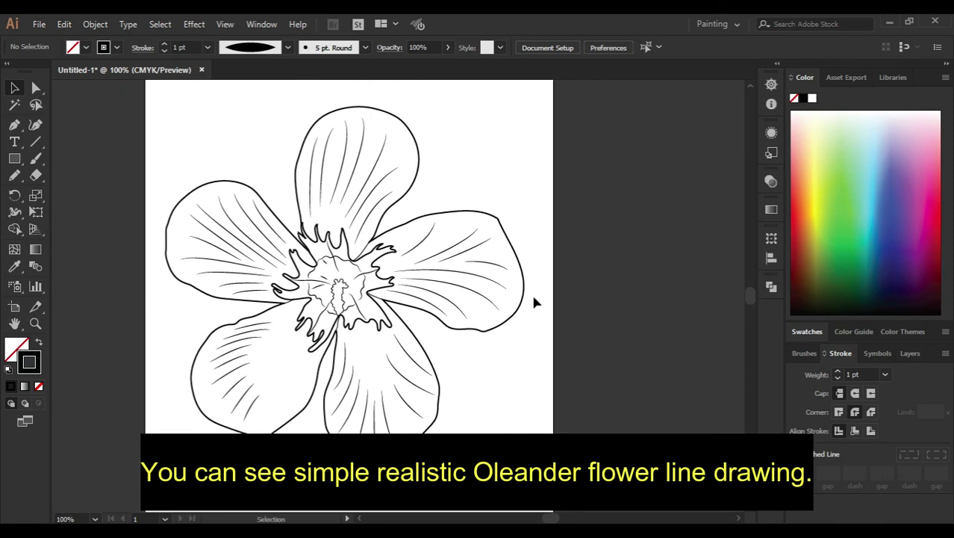
pyautogui.moveTo(592, 418); pyautogui.dragTo(580, 418)
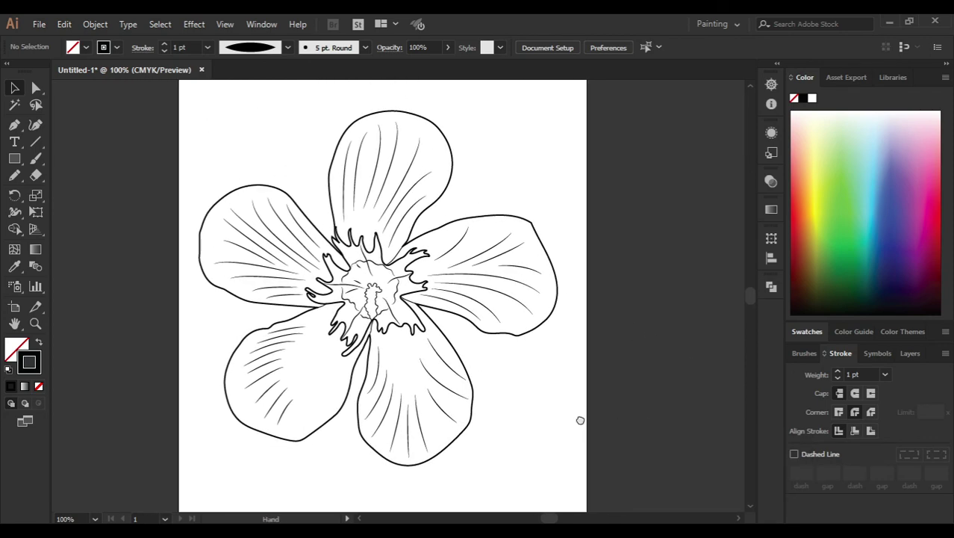
pyautogui.click(908, 354)
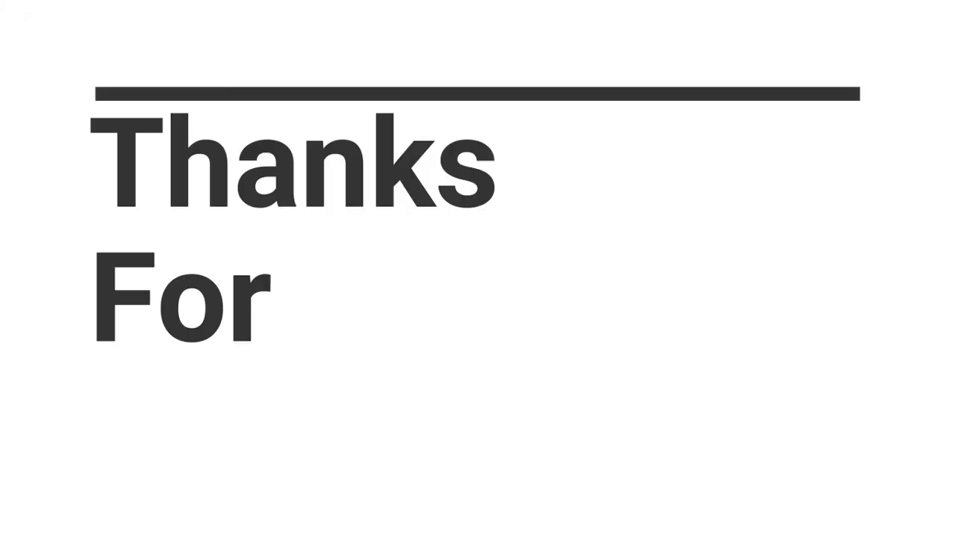